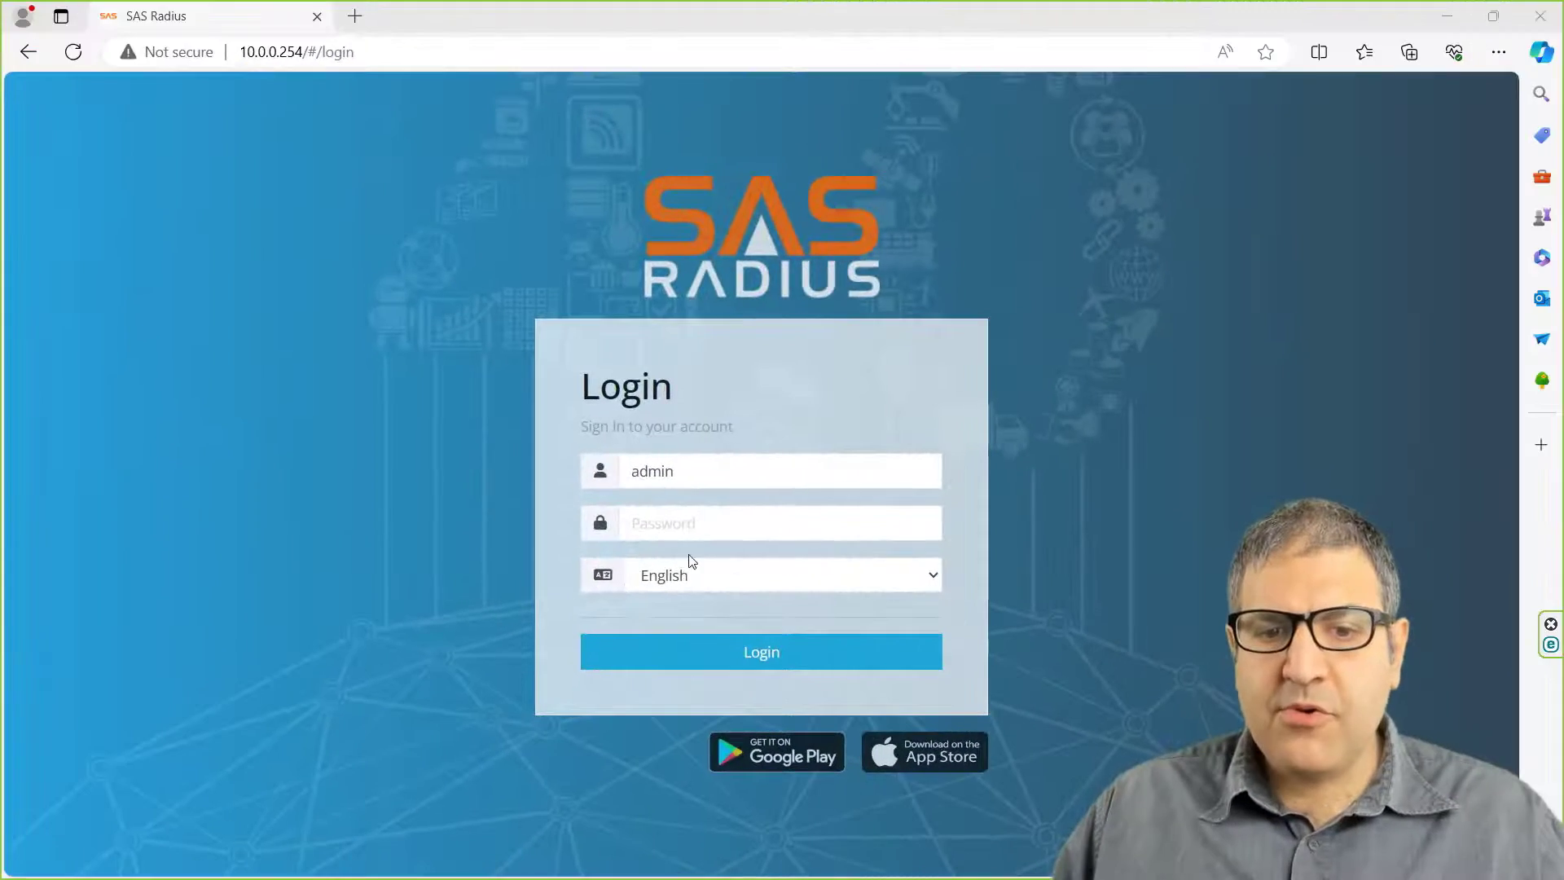
Step: Log in to SAS Radius with the admin password and list the three subscriber accounts
{"action": "left_click", "coordinate": [691, 518]}
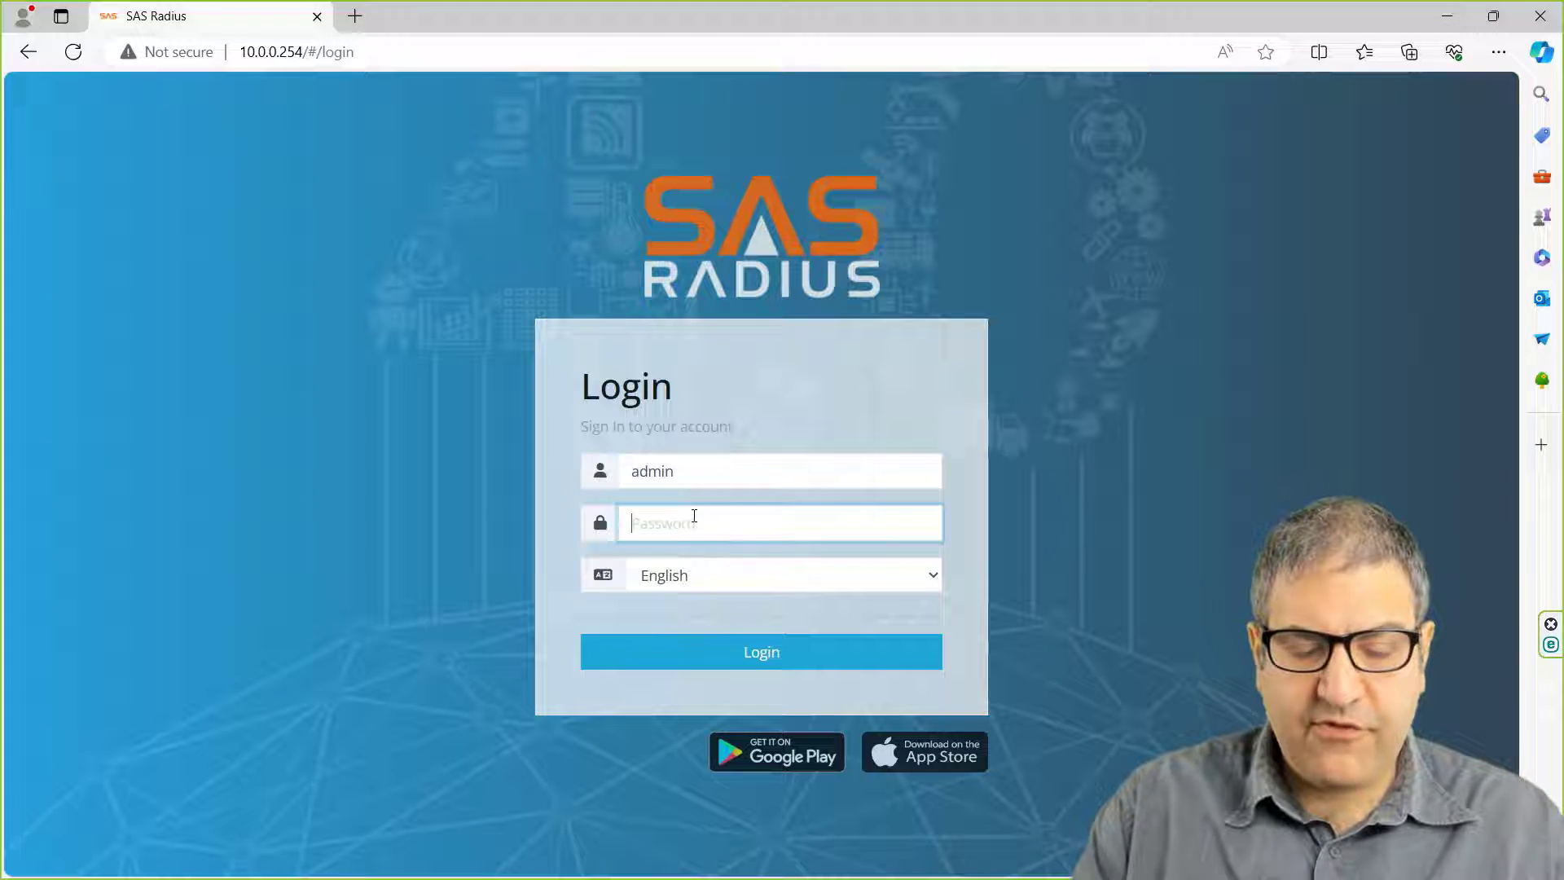
{"action": "type", "text": "admin"}
{"action": "key", "text": "Return"}
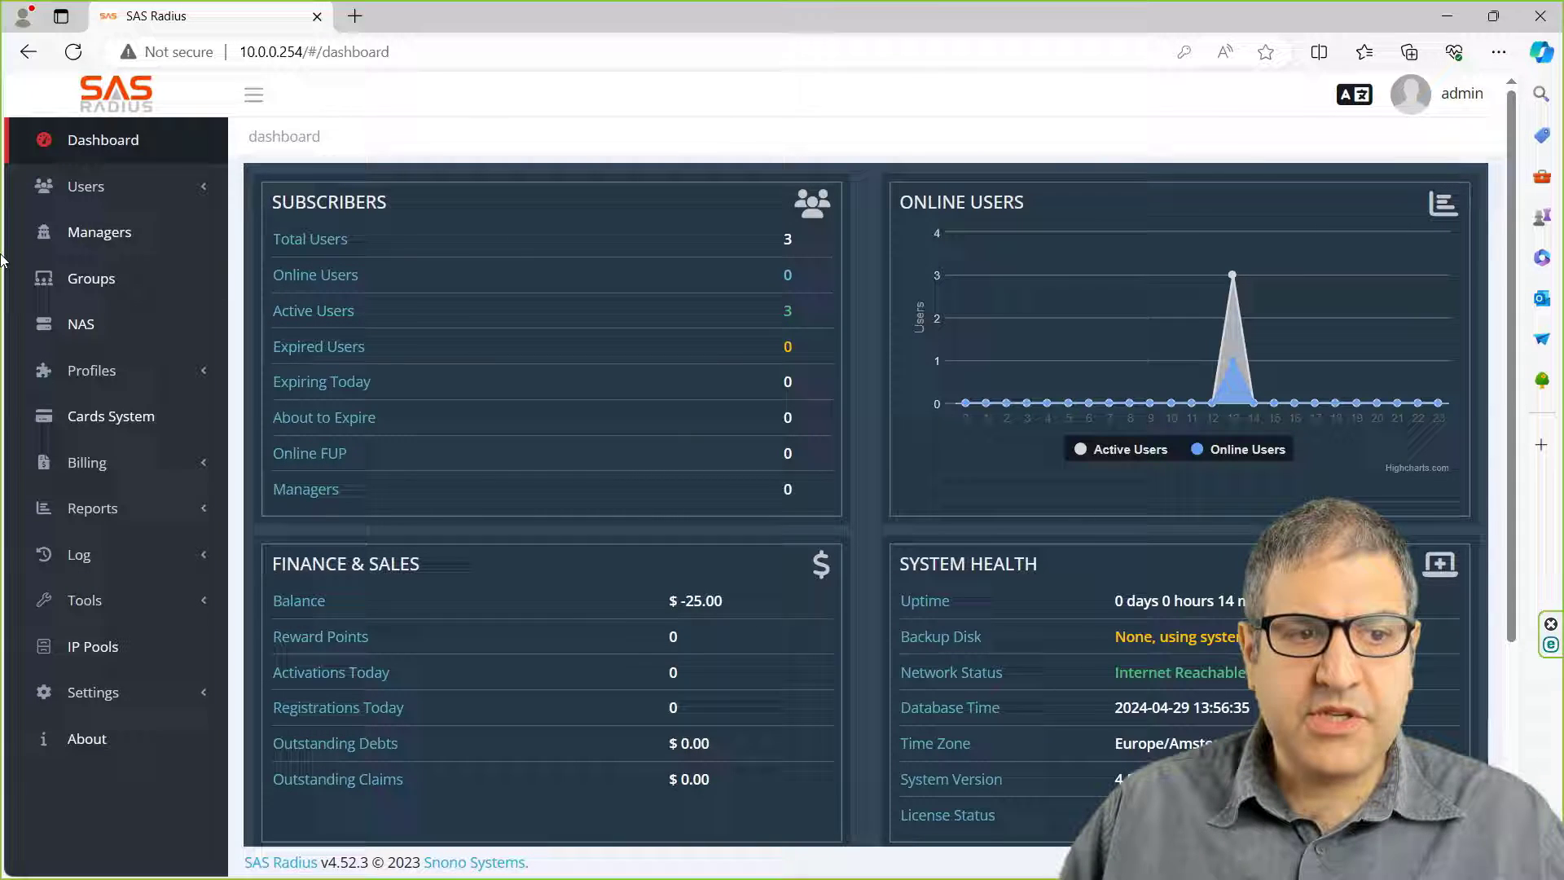
{"action": "left_click", "coordinate": [85, 187]}
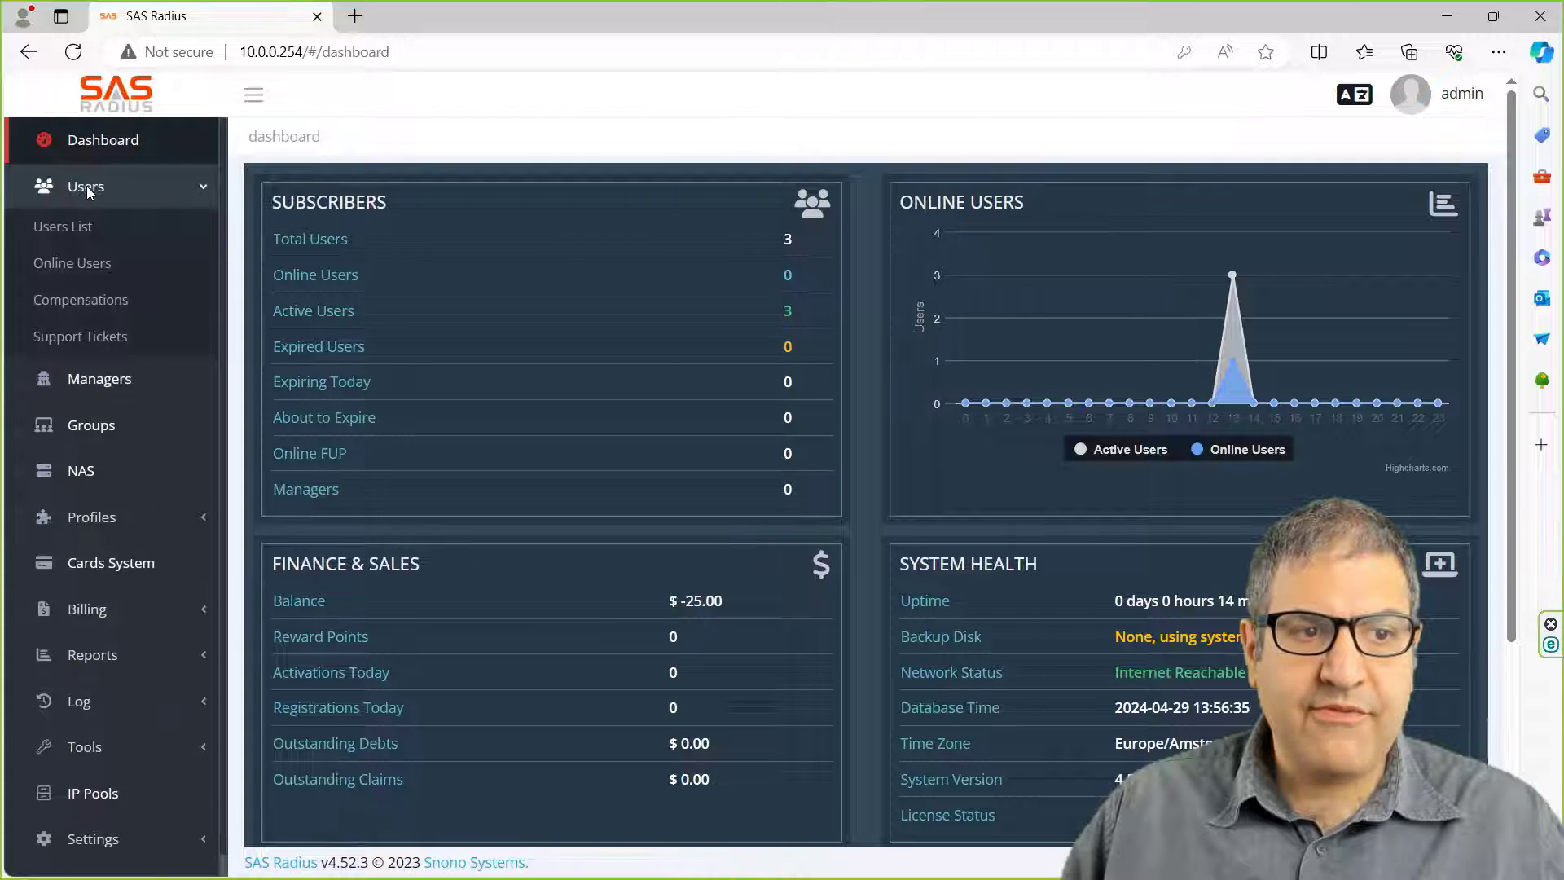
{"action": "left_click", "coordinate": [72, 227]}
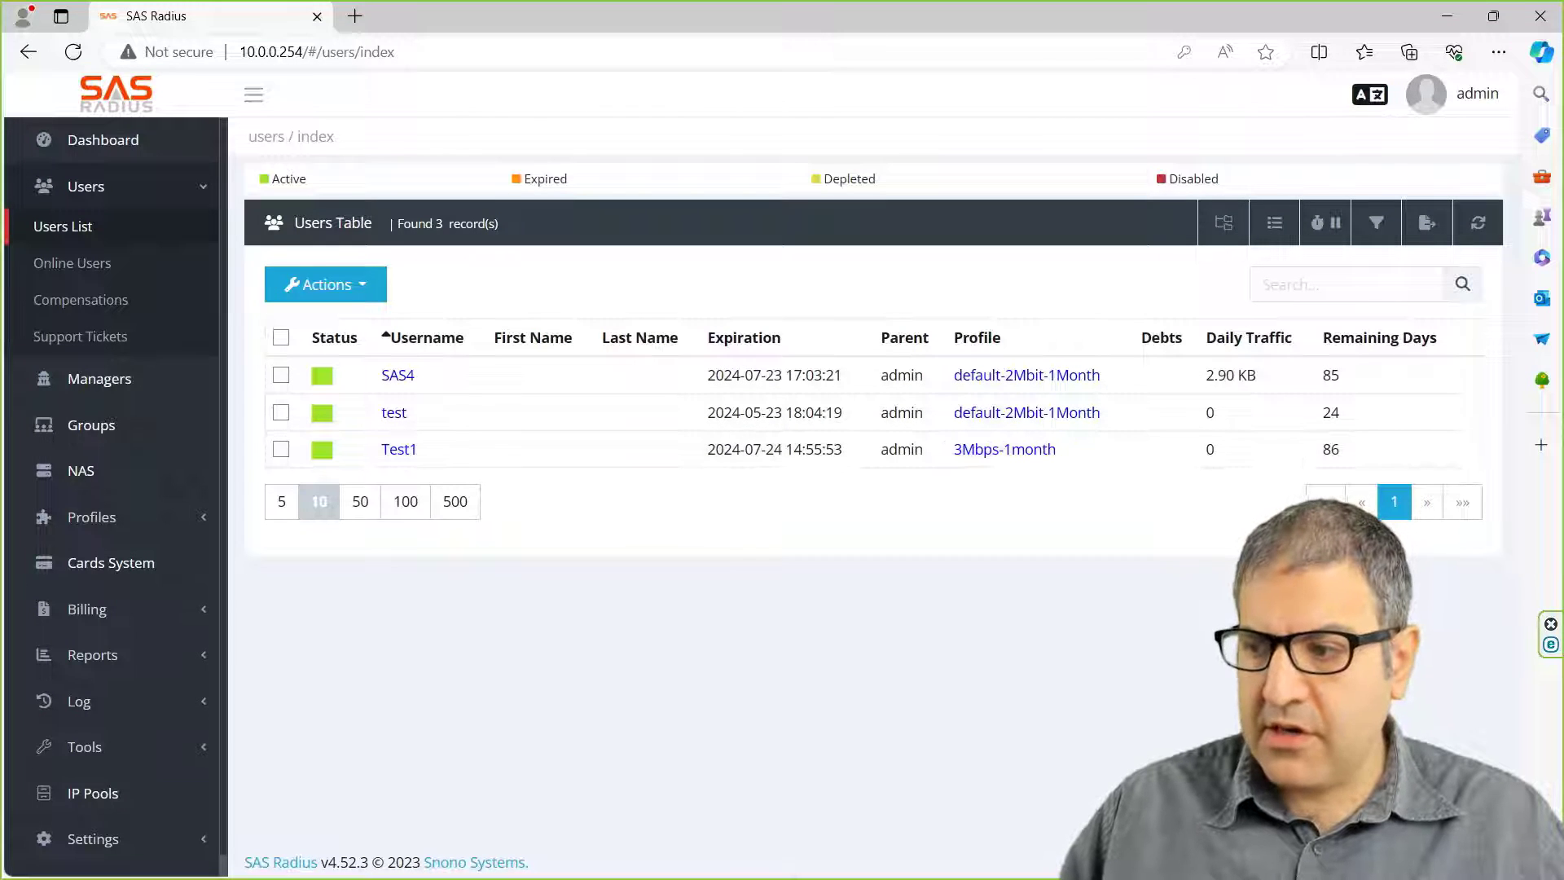
Step: Review the RADIUS entry for ppp, login and hotspot pointing to 10.0.0.254, without changes
{"action": "key", "text": "alt+Tab"}
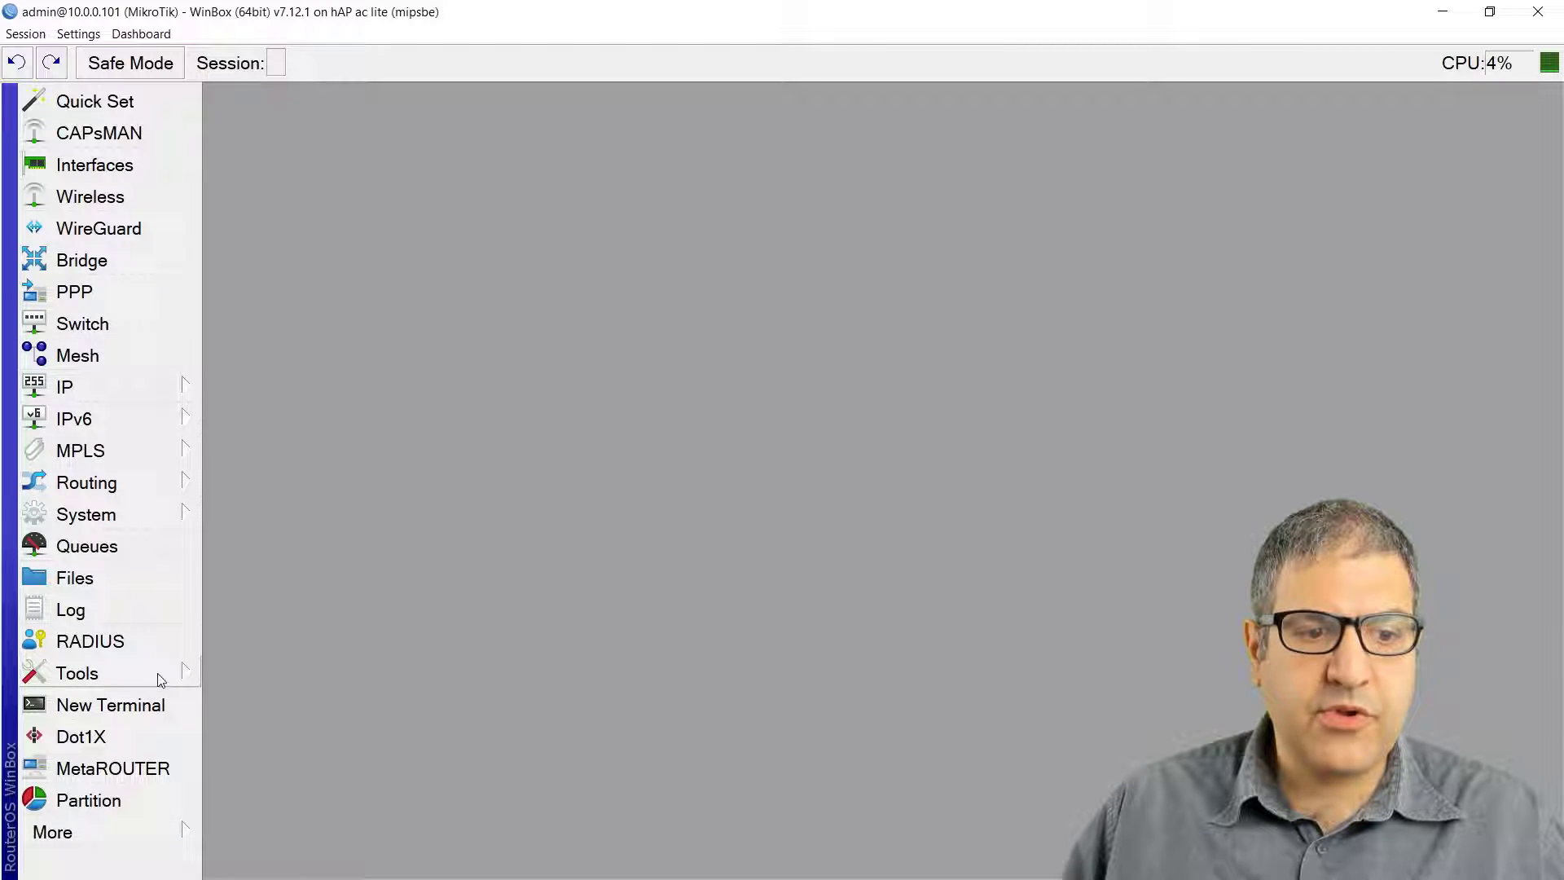
{"action": "left_click", "coordinate": [154, 641]}
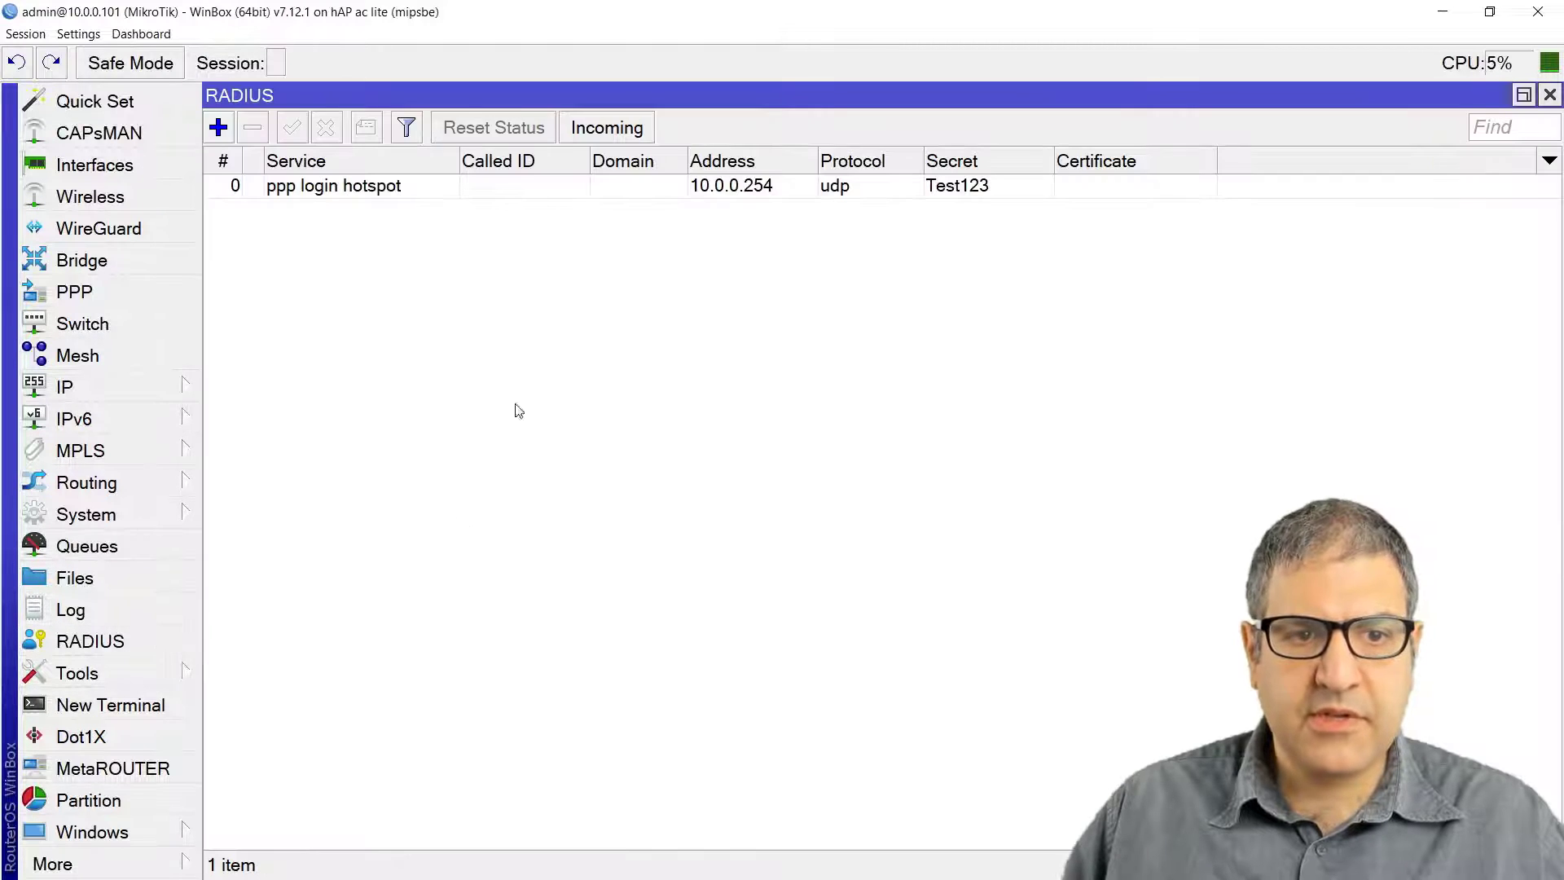
{"action": "double_click", "coordinate": [367, 186]}
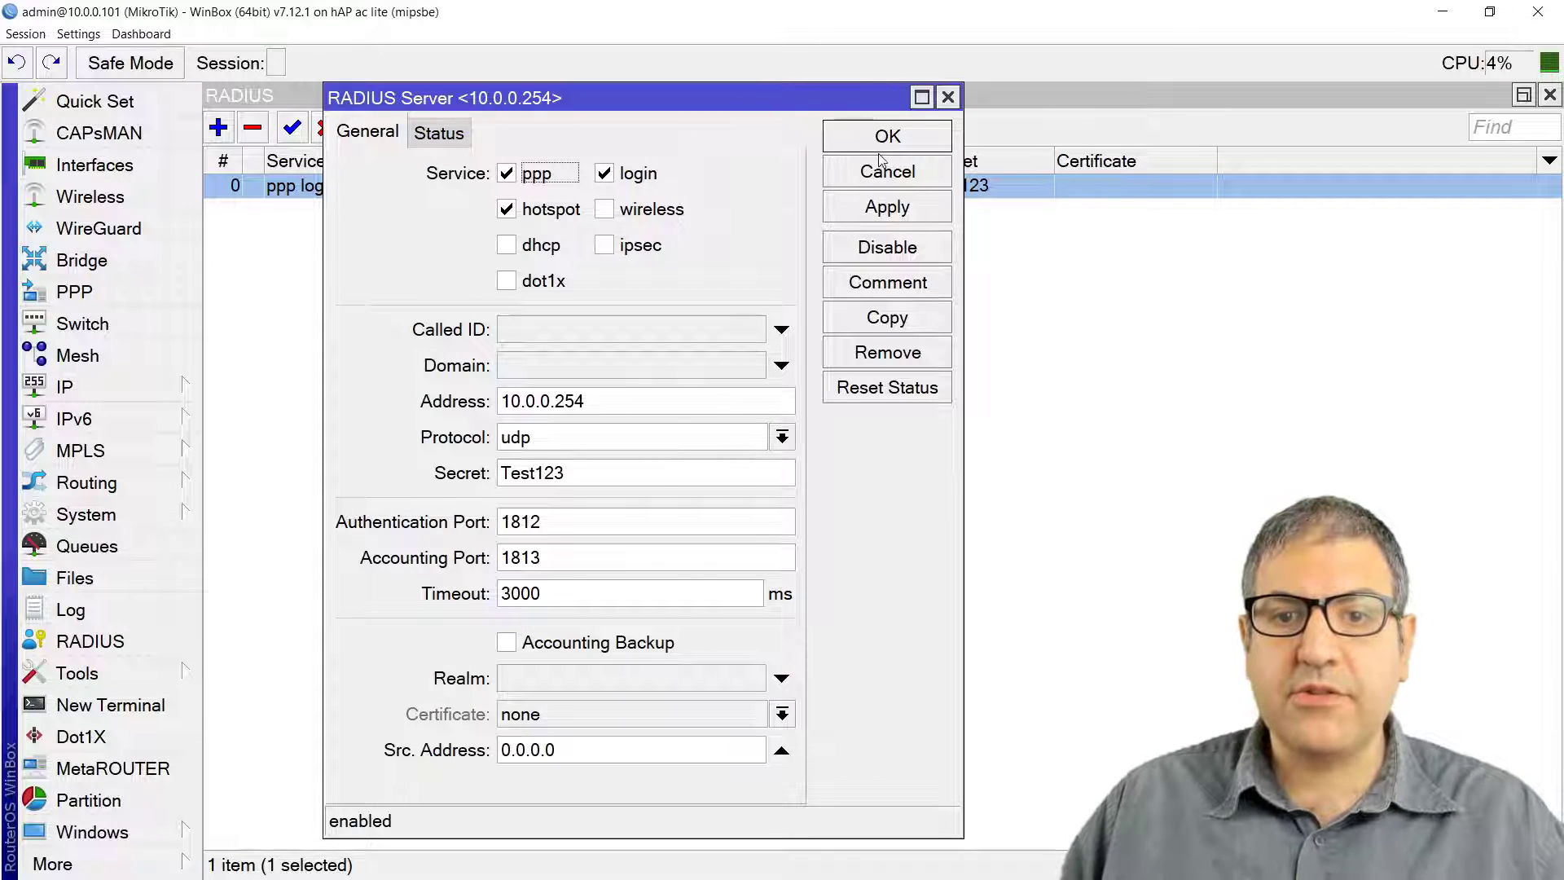
{"action": "left_click", "coordinate": [948, 99]}
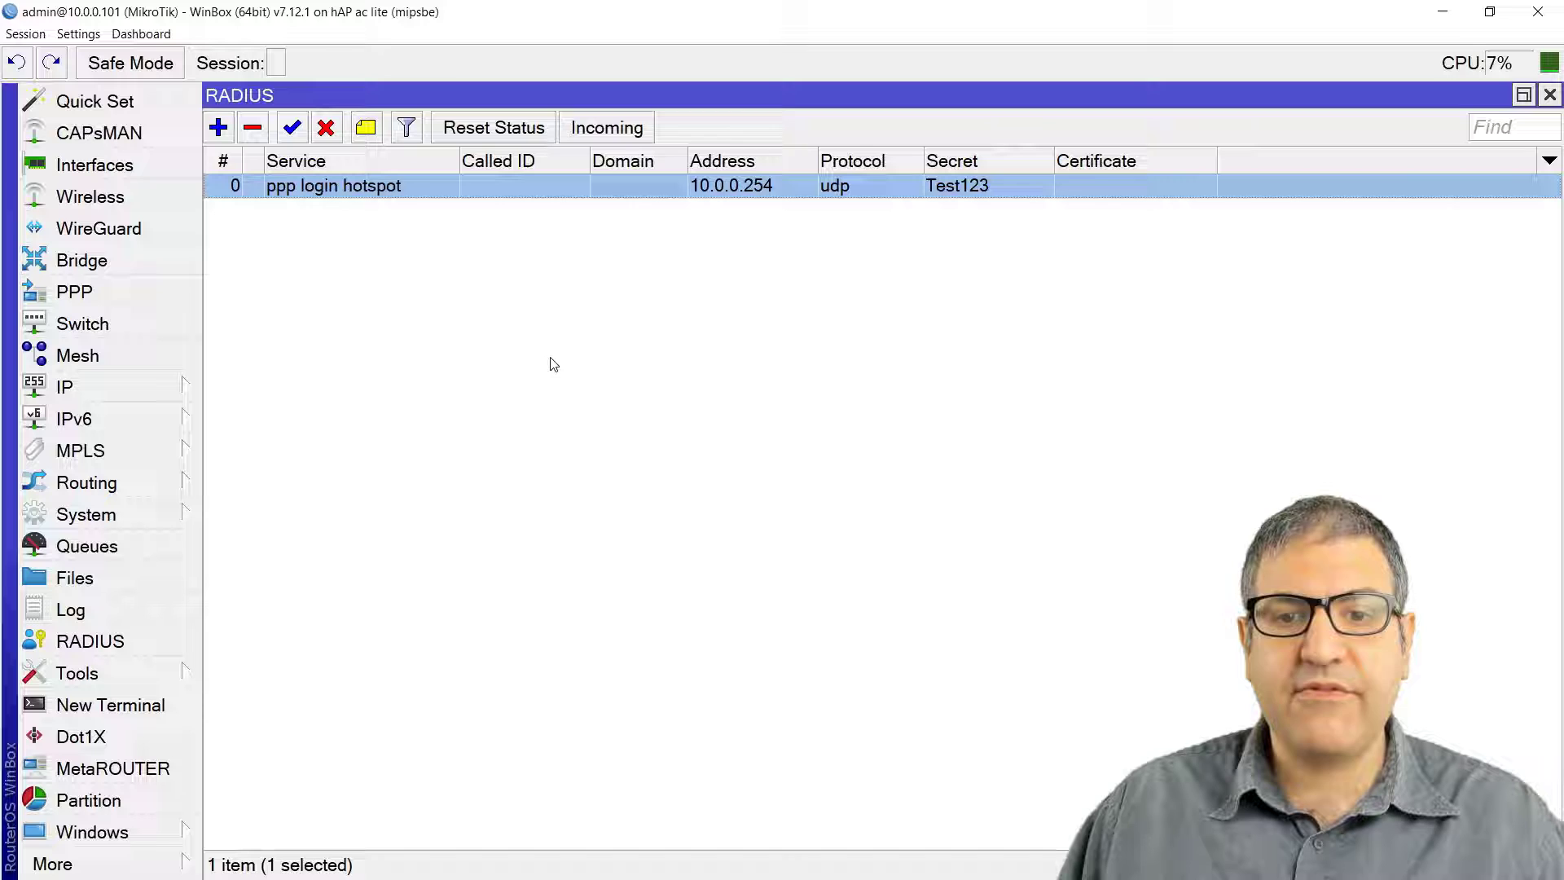
Step: Remove the service1 PPPoE server
{"action": "key", "text": "Escape"}
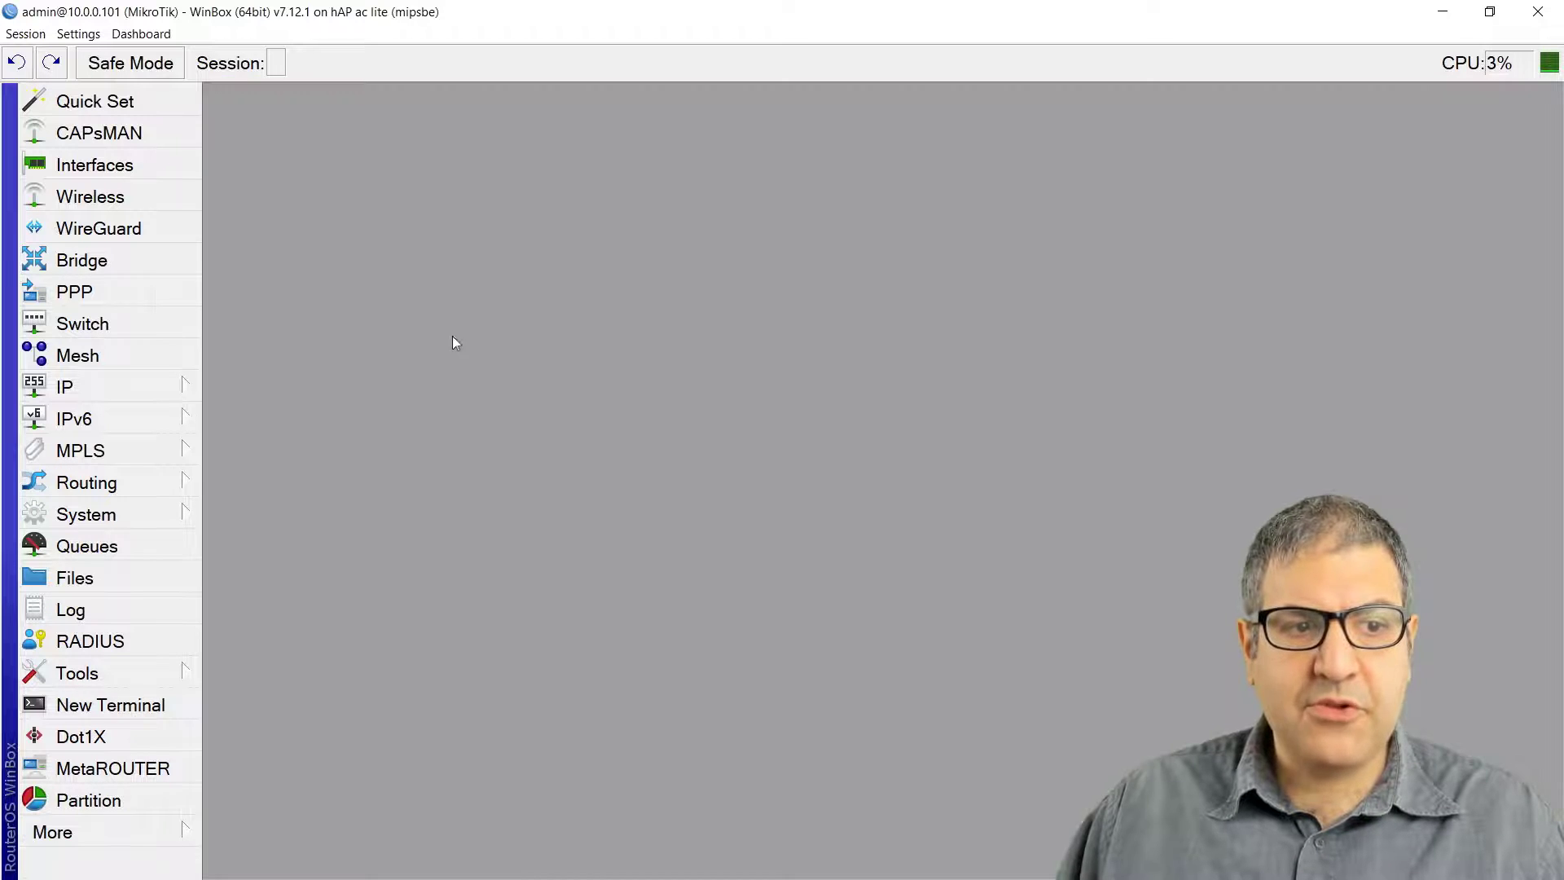
{"action": "left_click", "coordinate": [105, 291]}
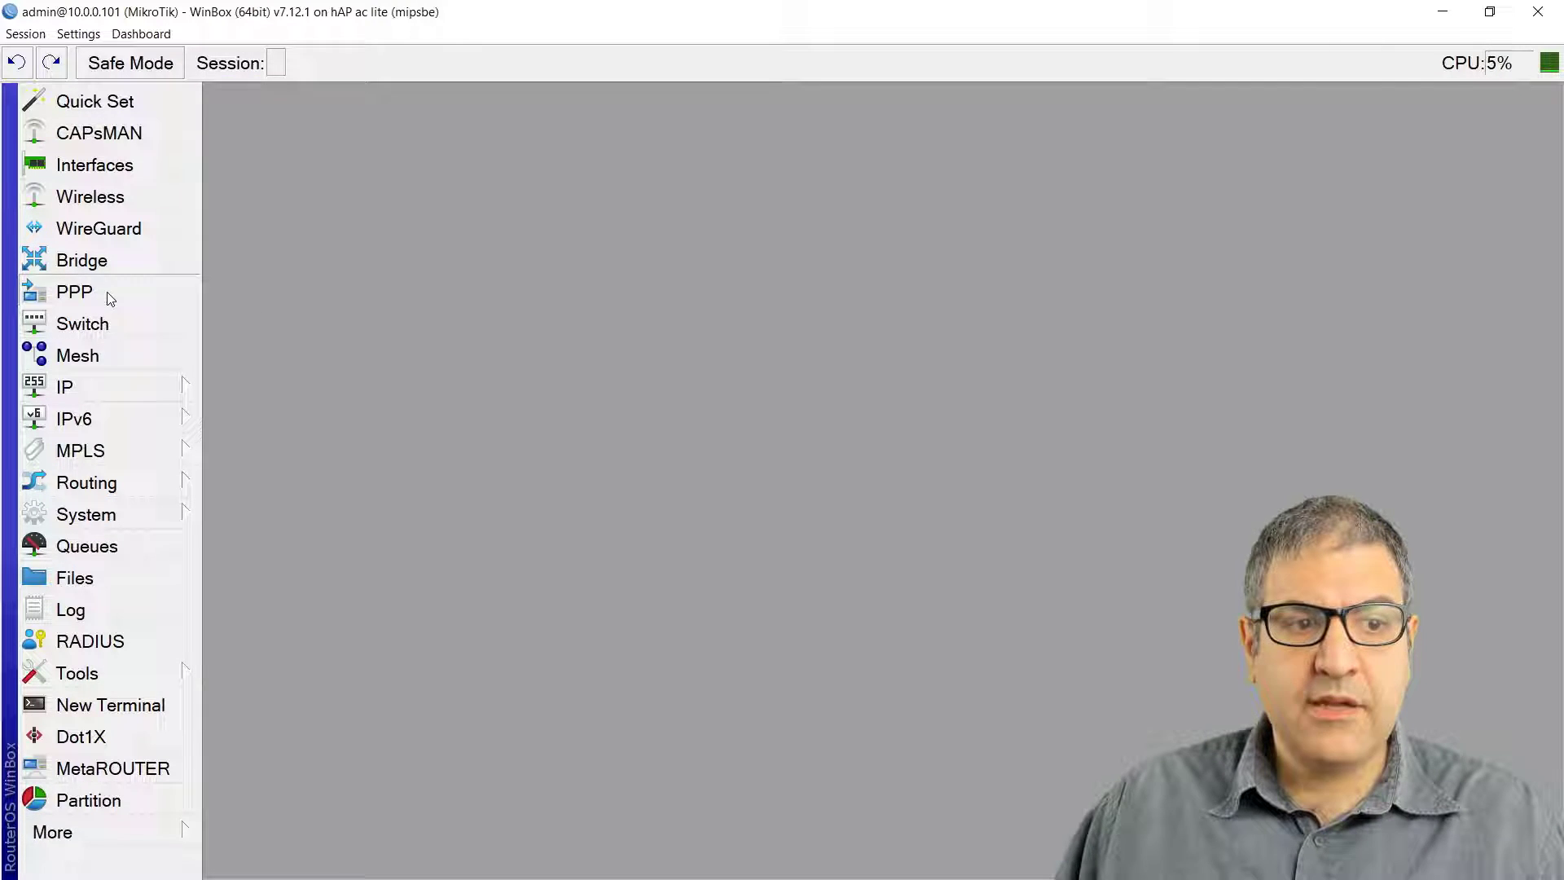
{"action": "left_click", "coordinate": [330, 232]}
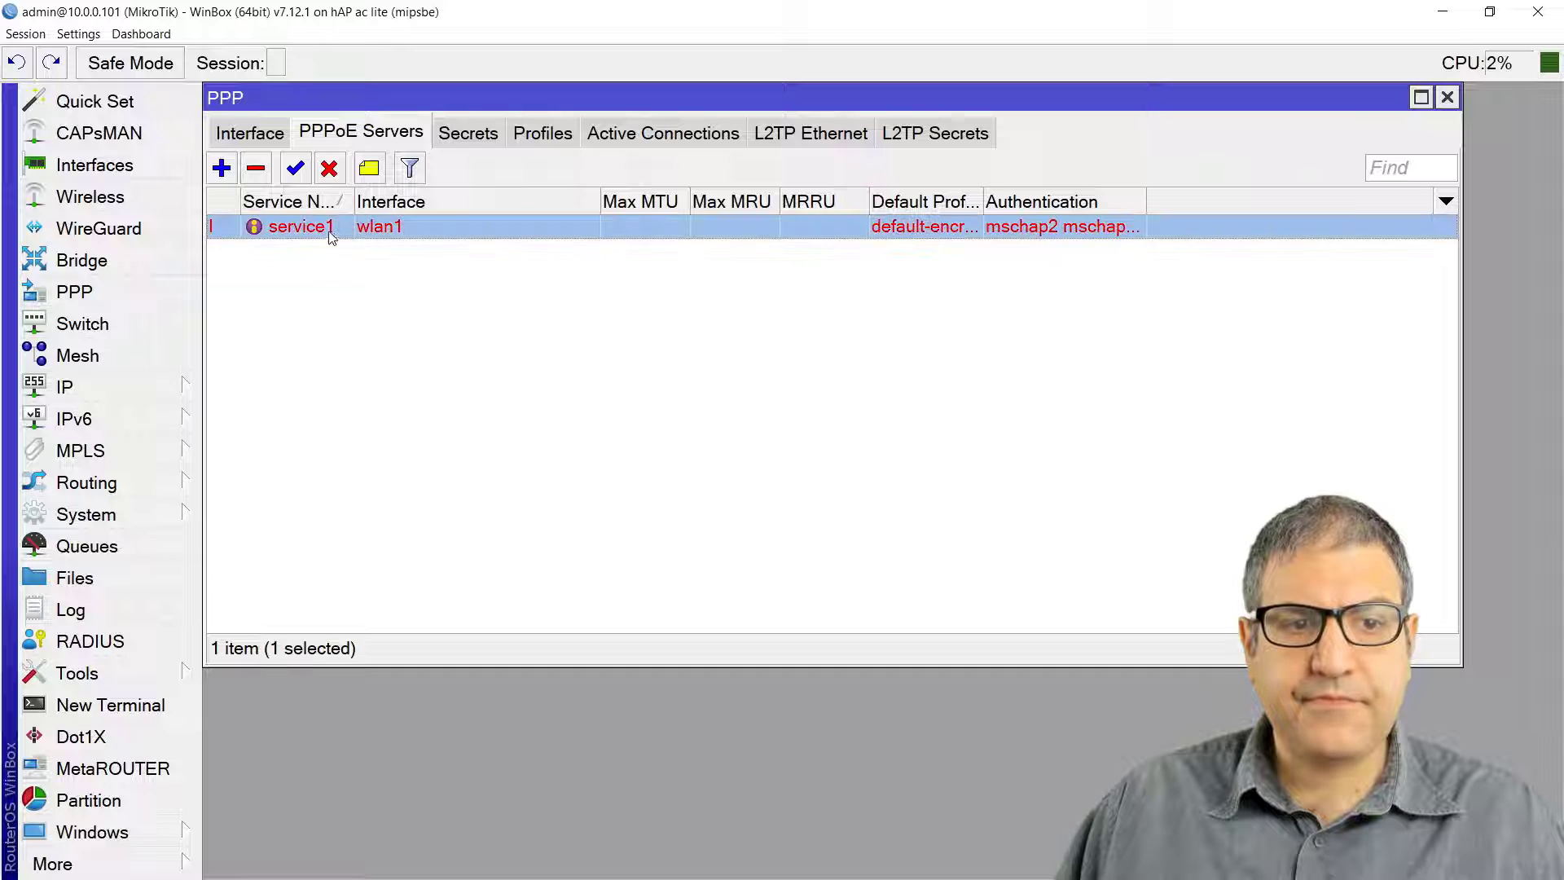
{"action": "left_click", "coordinate": [255, 168]}
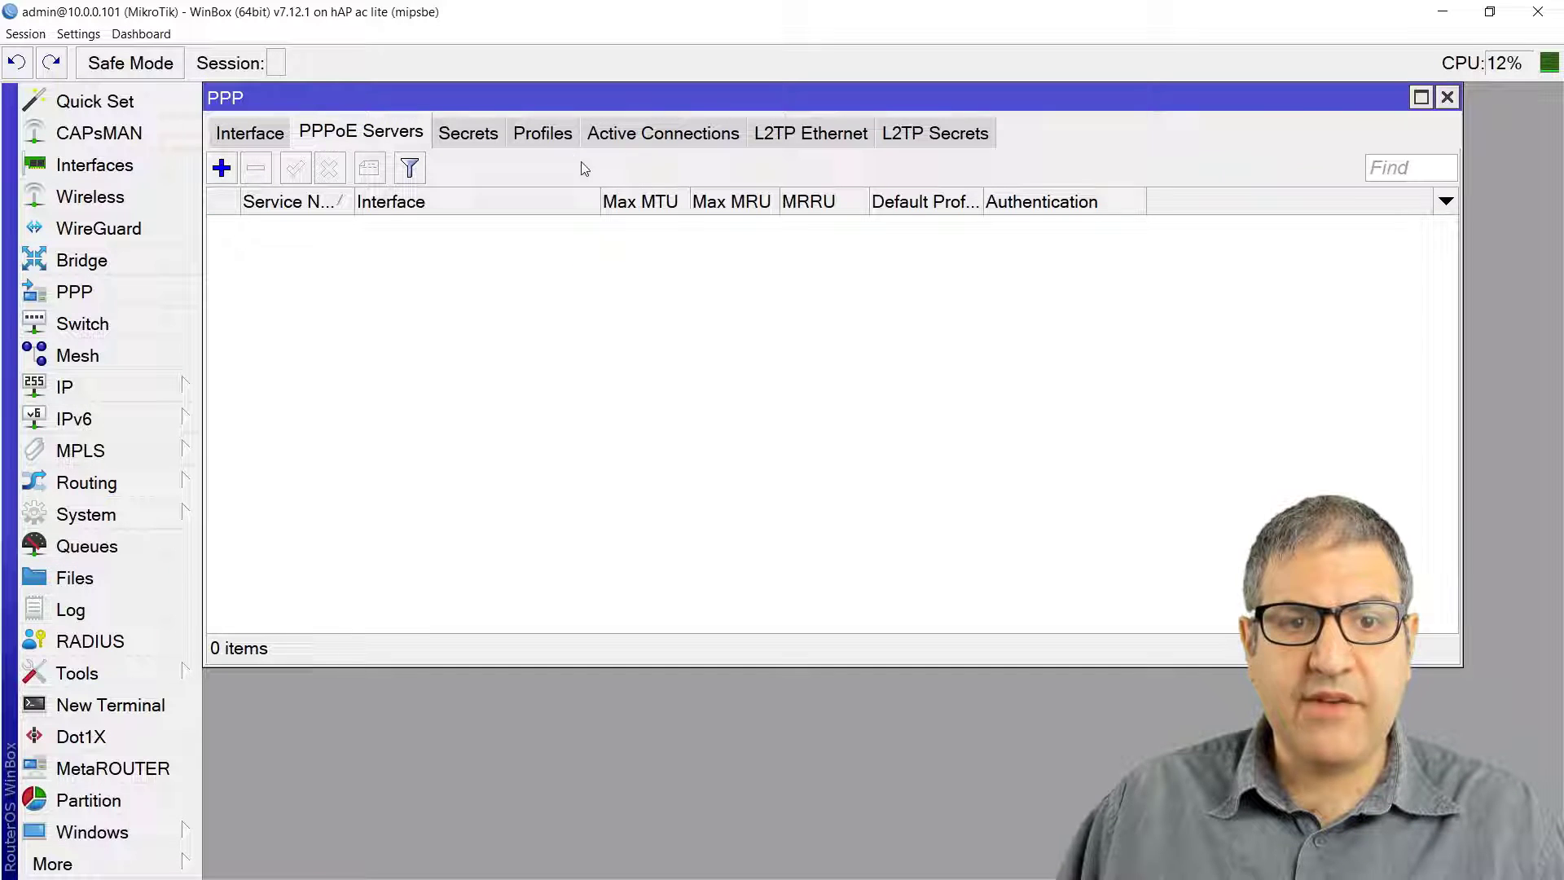
Step: Clear the default-encryption profile's addresses, then restore its local address 10.60.60.25
{"action": "left_click", "coordinate": [544, 133]}
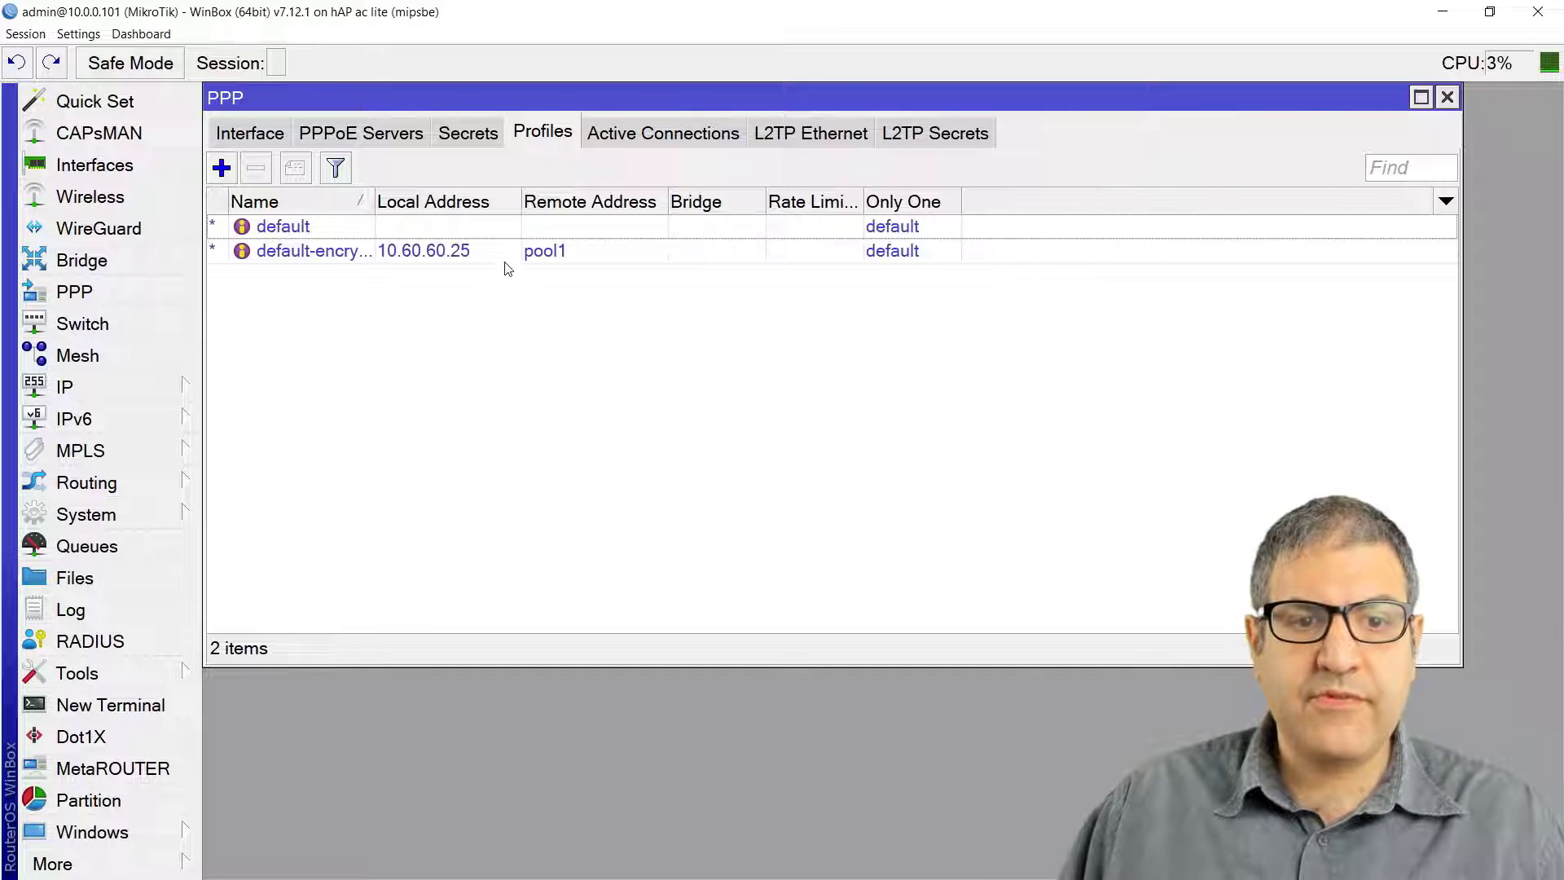
{"action": "double_click", "coordinate": [475, 255]}
{"action": "key", "text": "ctrl+c"}
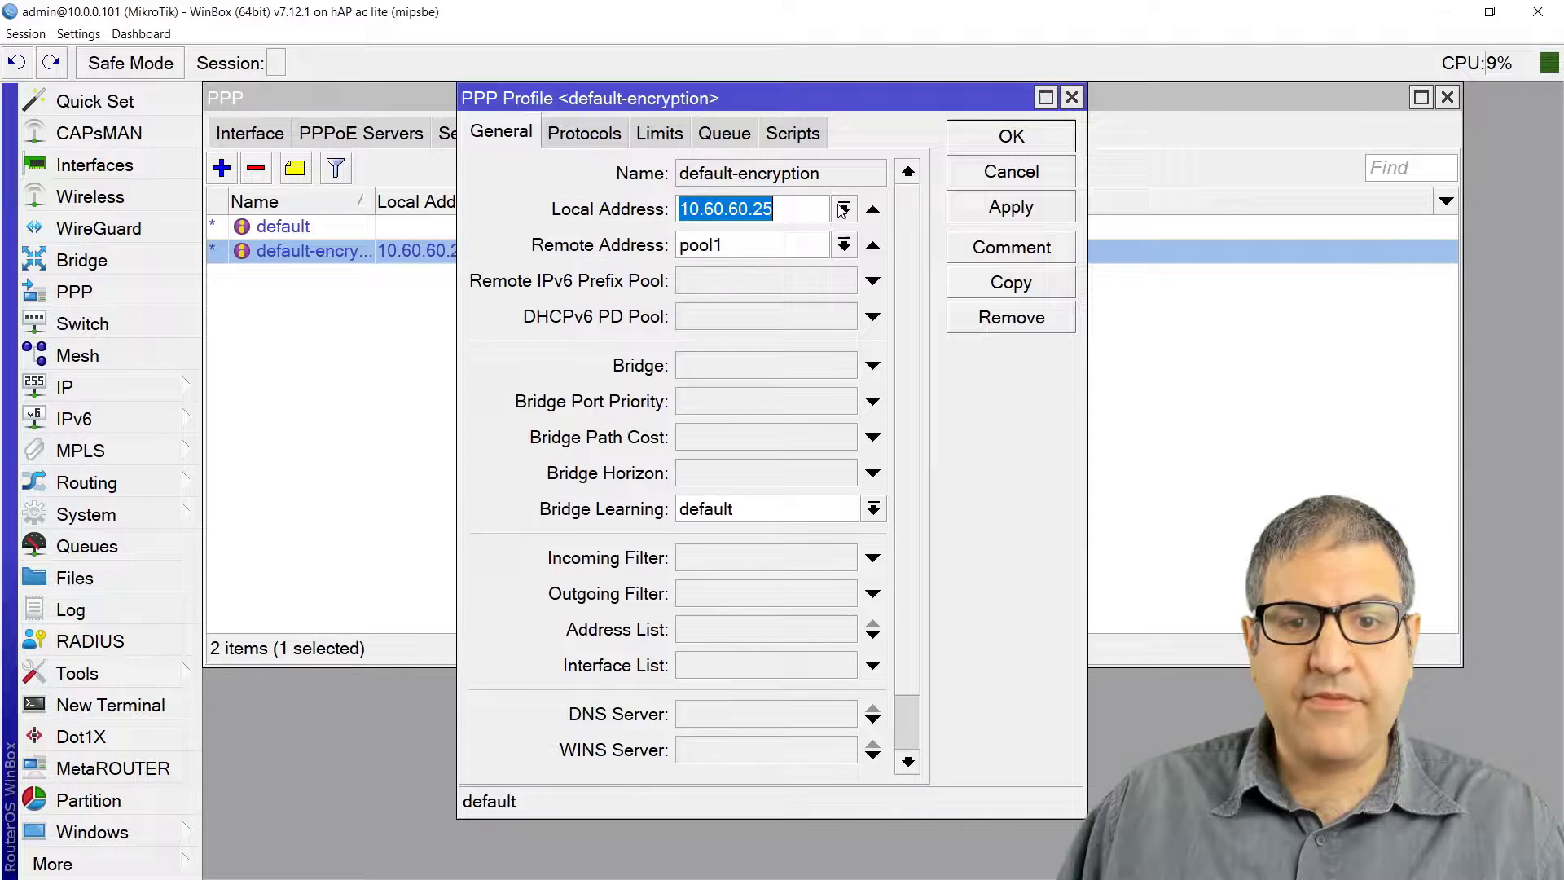
{"action": "left_click", "coordinate": [872, 211]}
{"action": "left_click", "coordinate": [873, 246]}
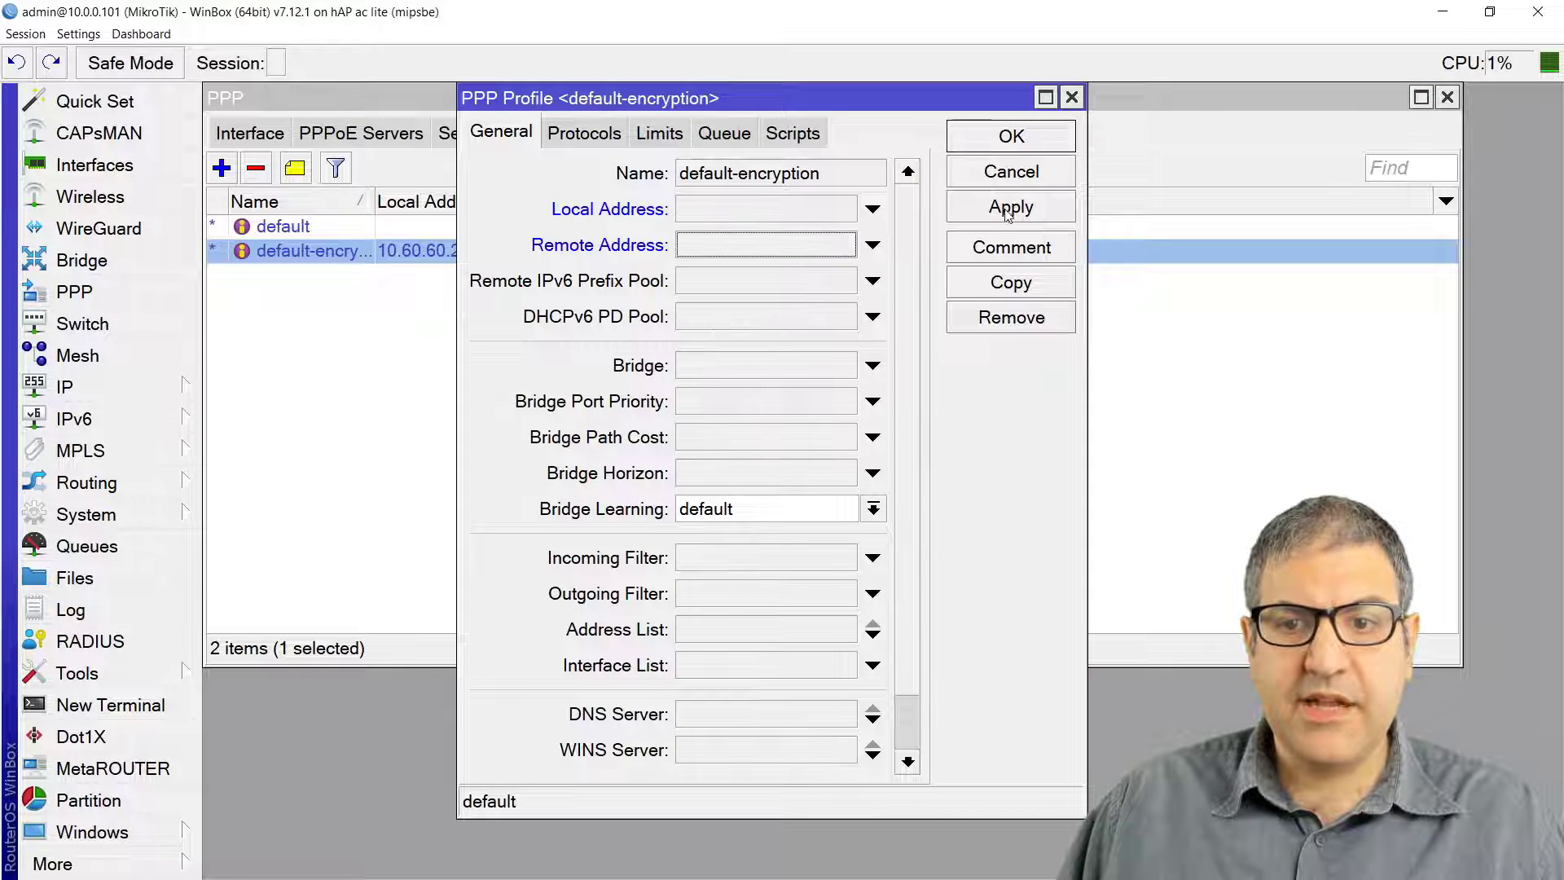
{"action": "left_click", "coordinate": [1011, 207]}
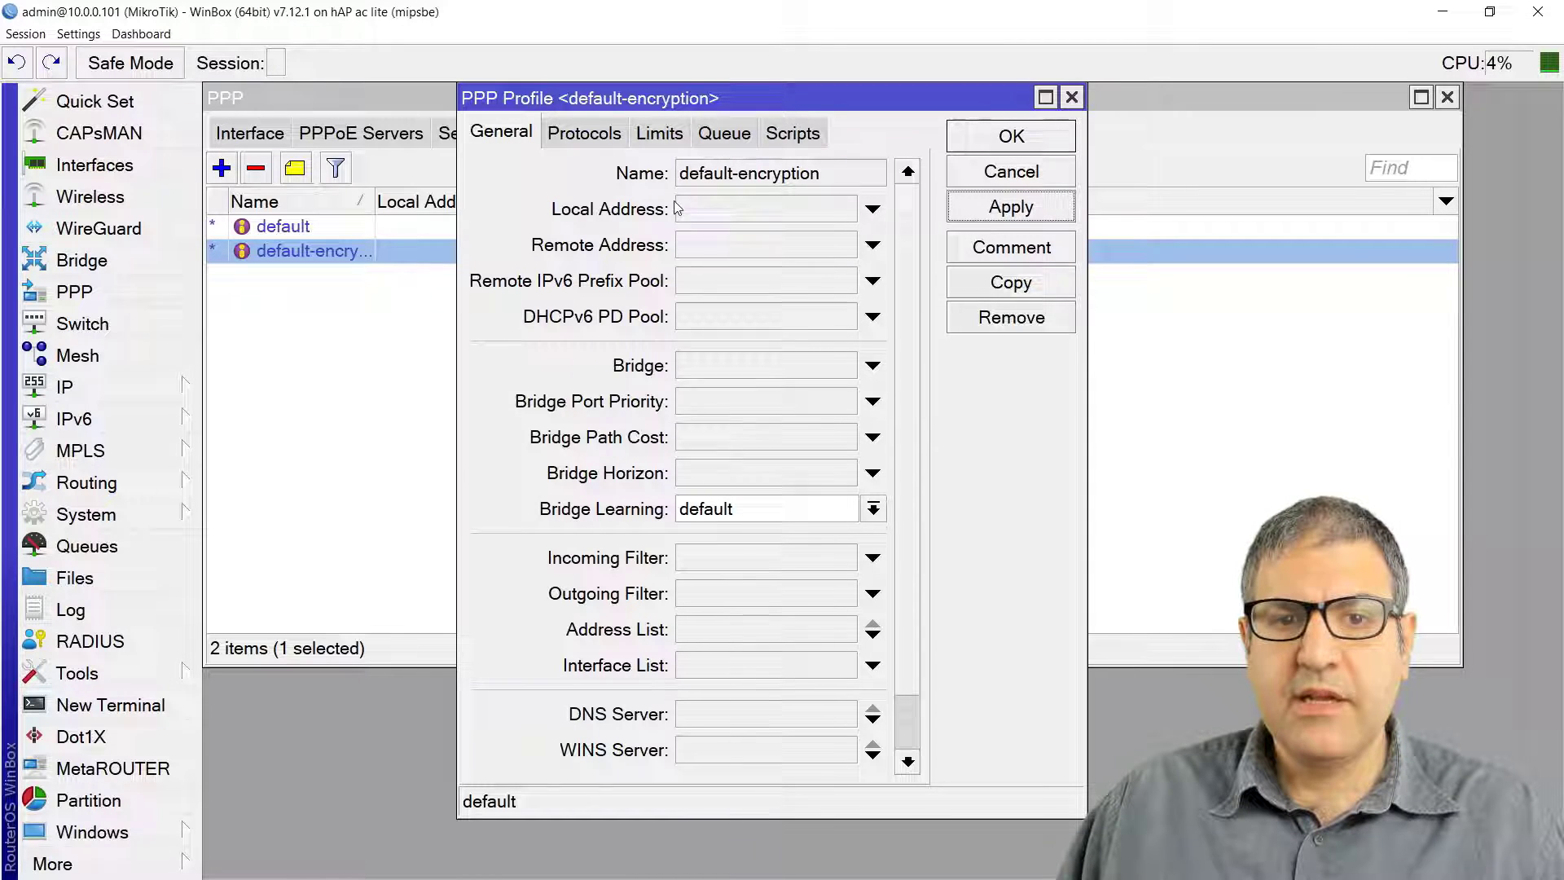
{"action": "left_click", "coordinate": [761, 213]}
{"action": "key", "text": "ctrl+v"}
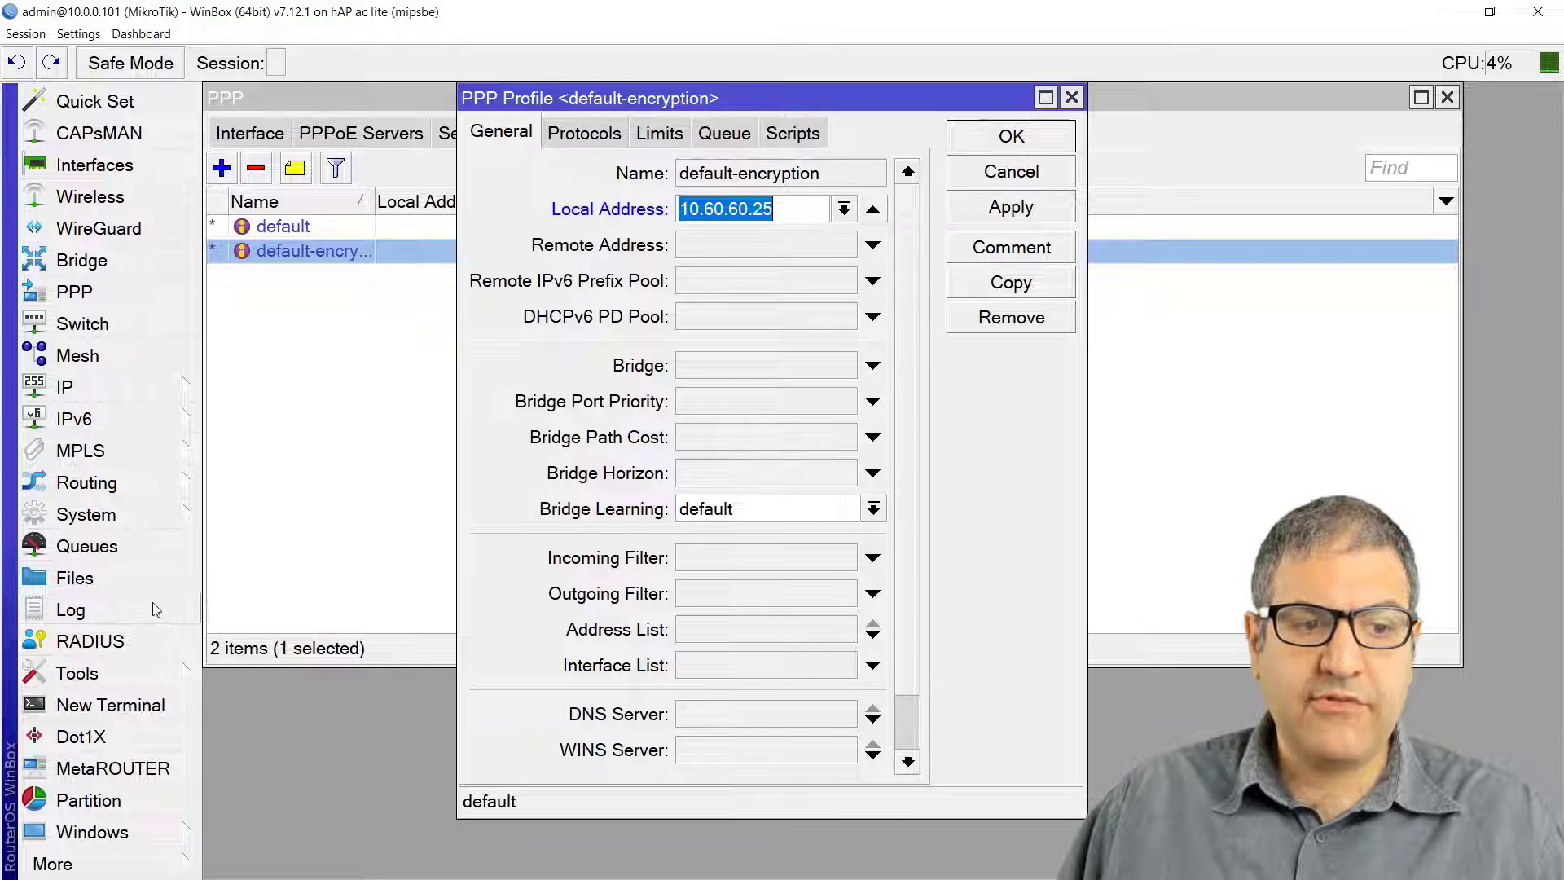
Step: Edit pool1 so its first address range ends at 10.60.60.24
{"action": "left_click", "coordinate": [130, 383]}
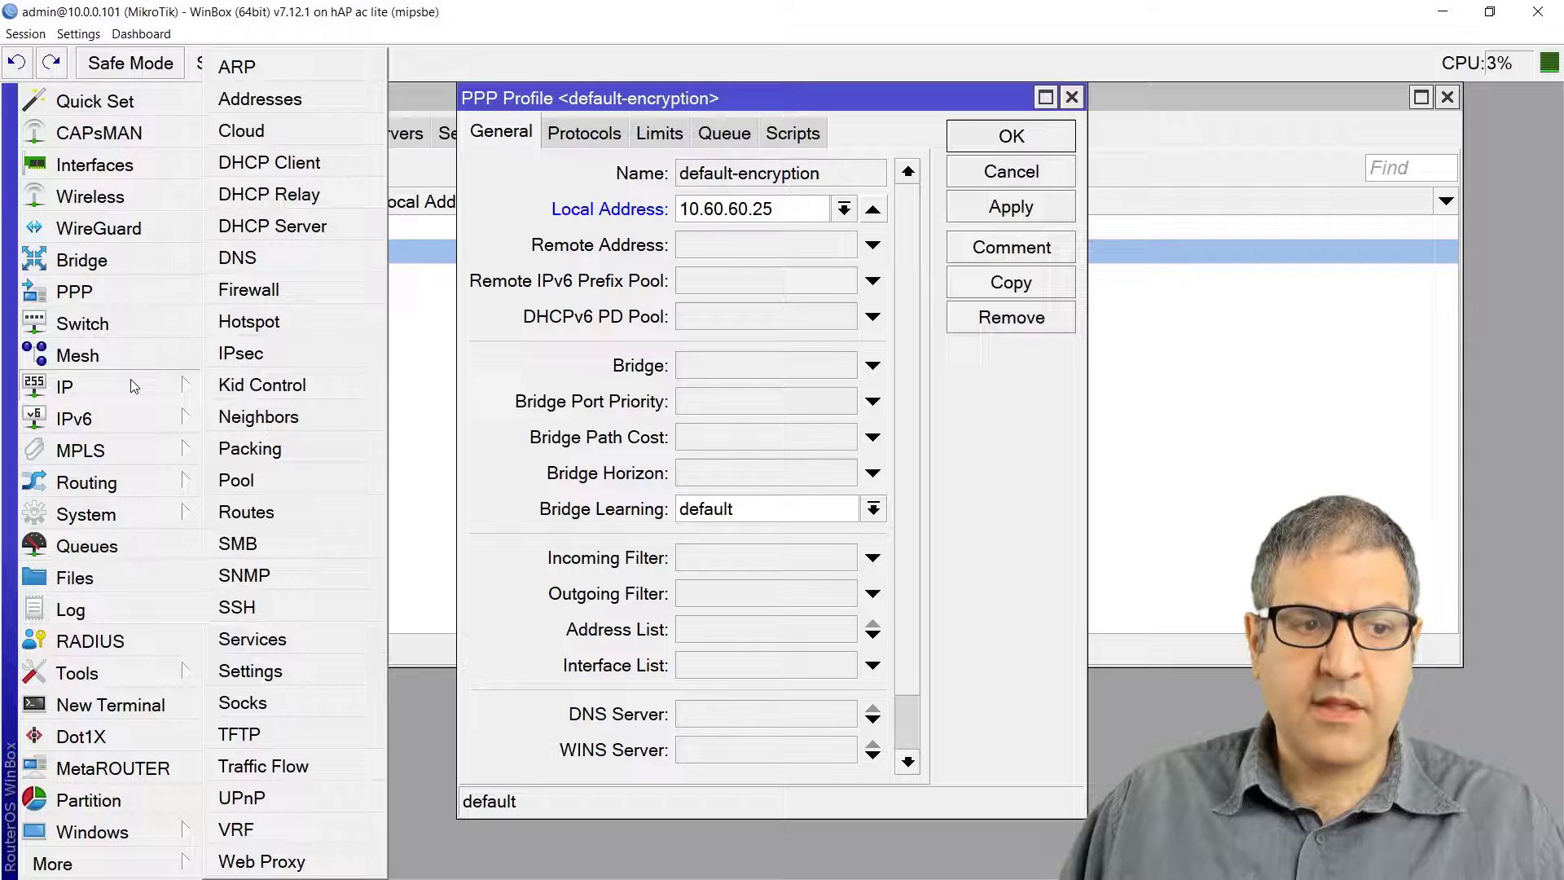
{"action": "left_click", "coordinate": [259, 482]}
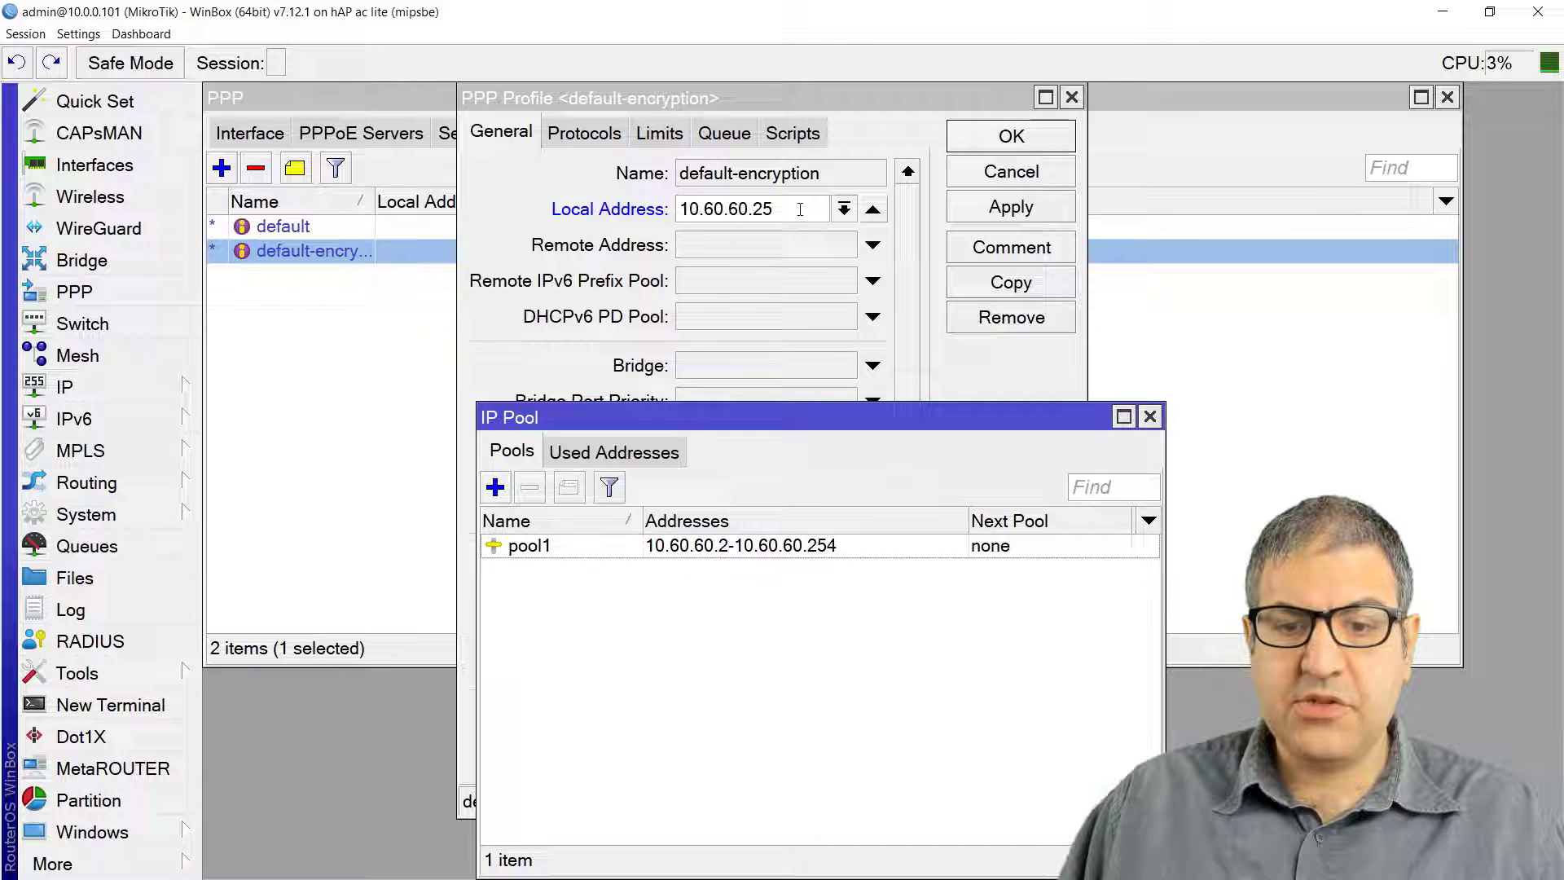
{"action": "double_click", "coordinate": [743, 545]}
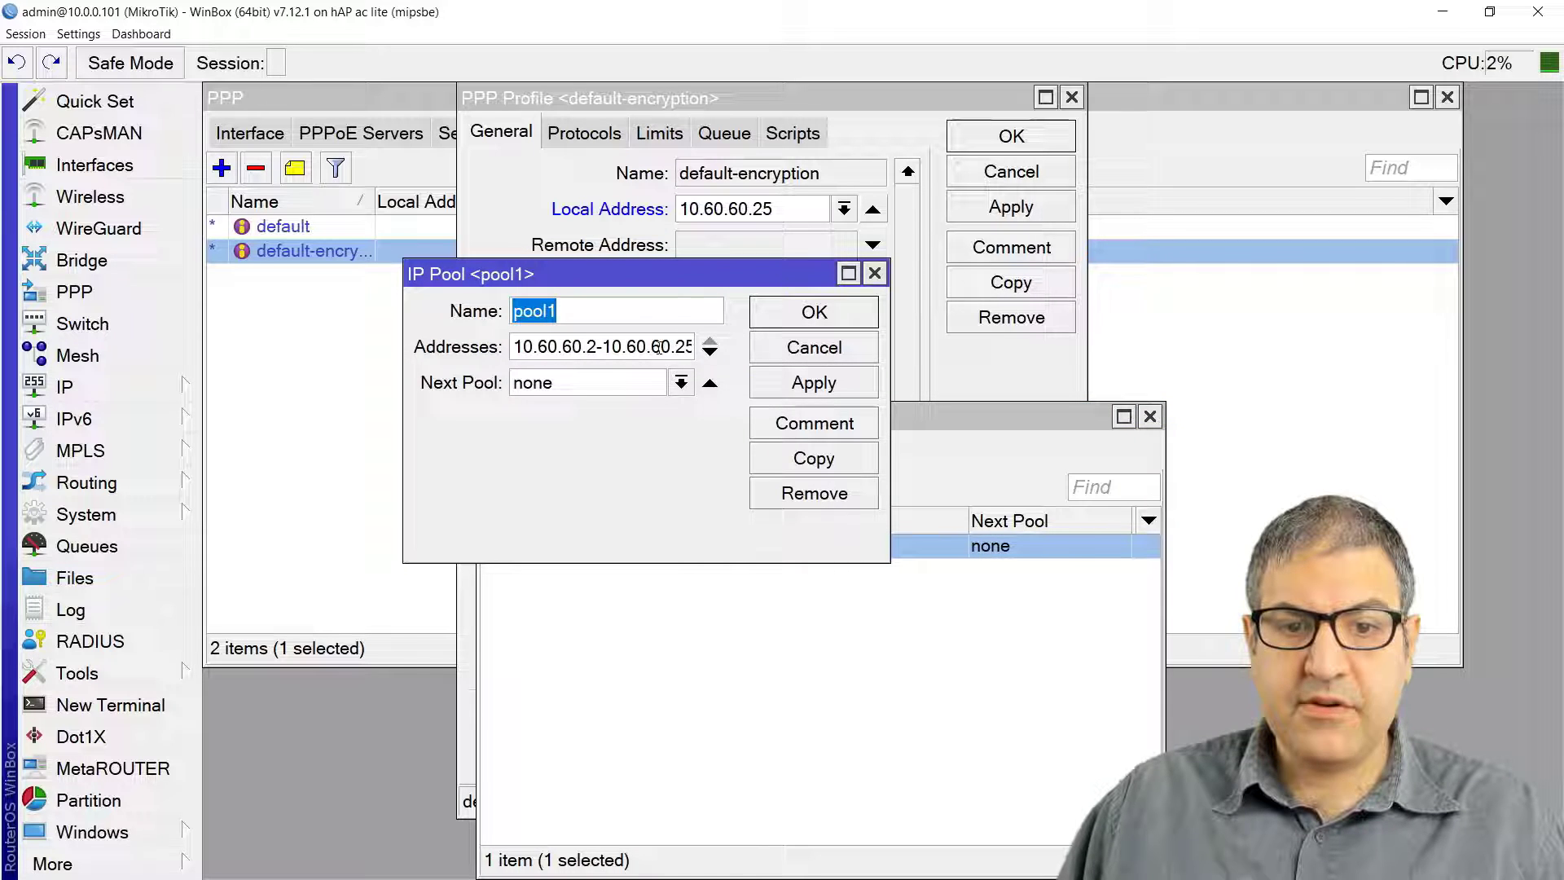
{"action": "left_click_drag", "start_coordinate": [687, 347], "coordinate": [697, 347]}
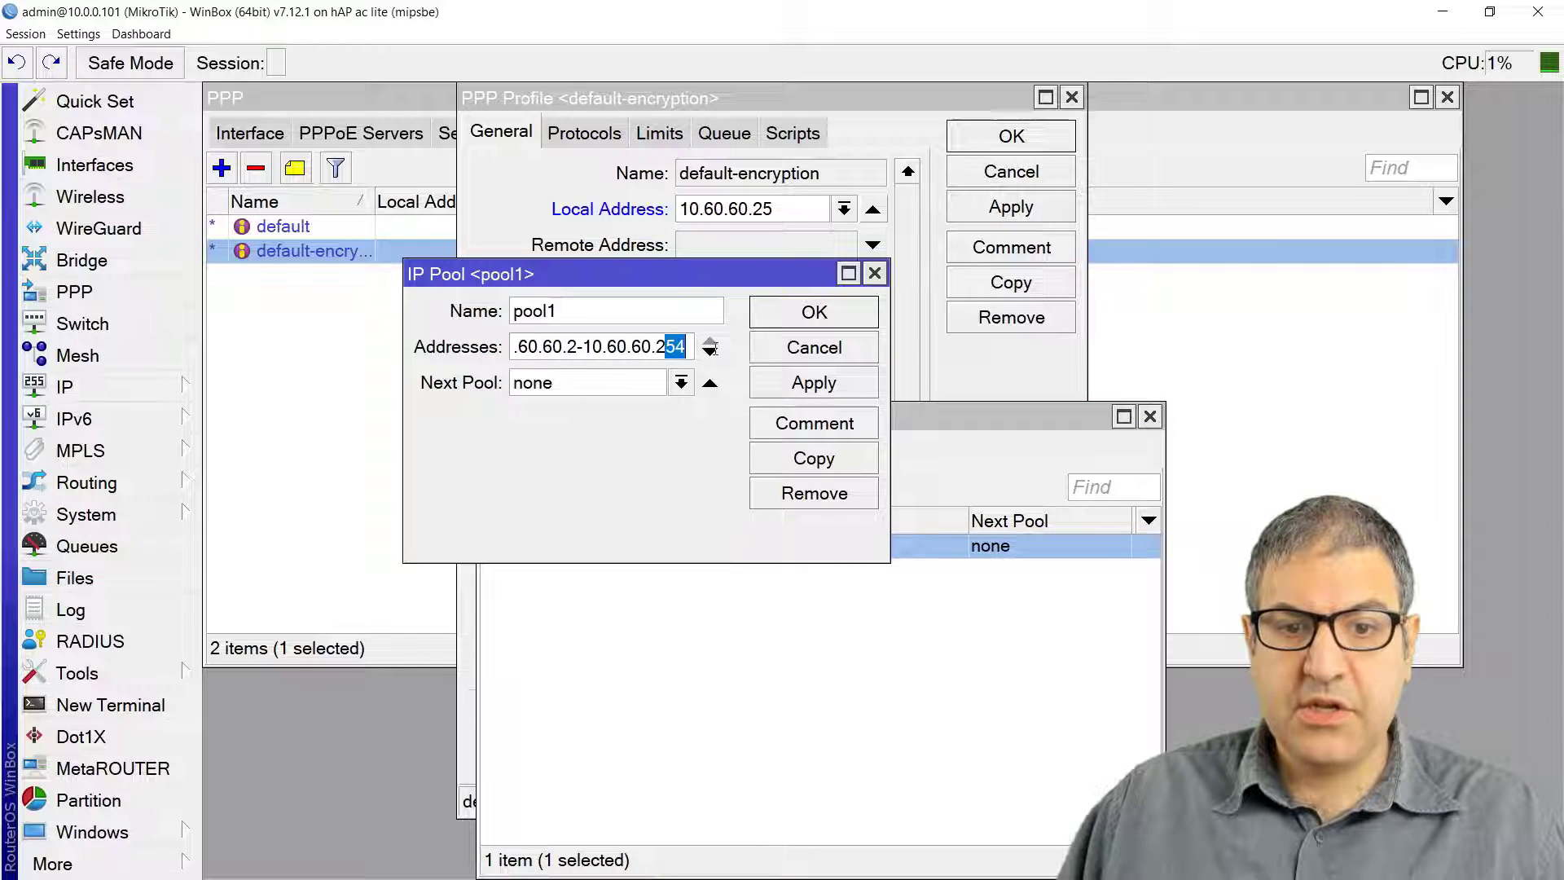
{"action": "type", "text": "4"}
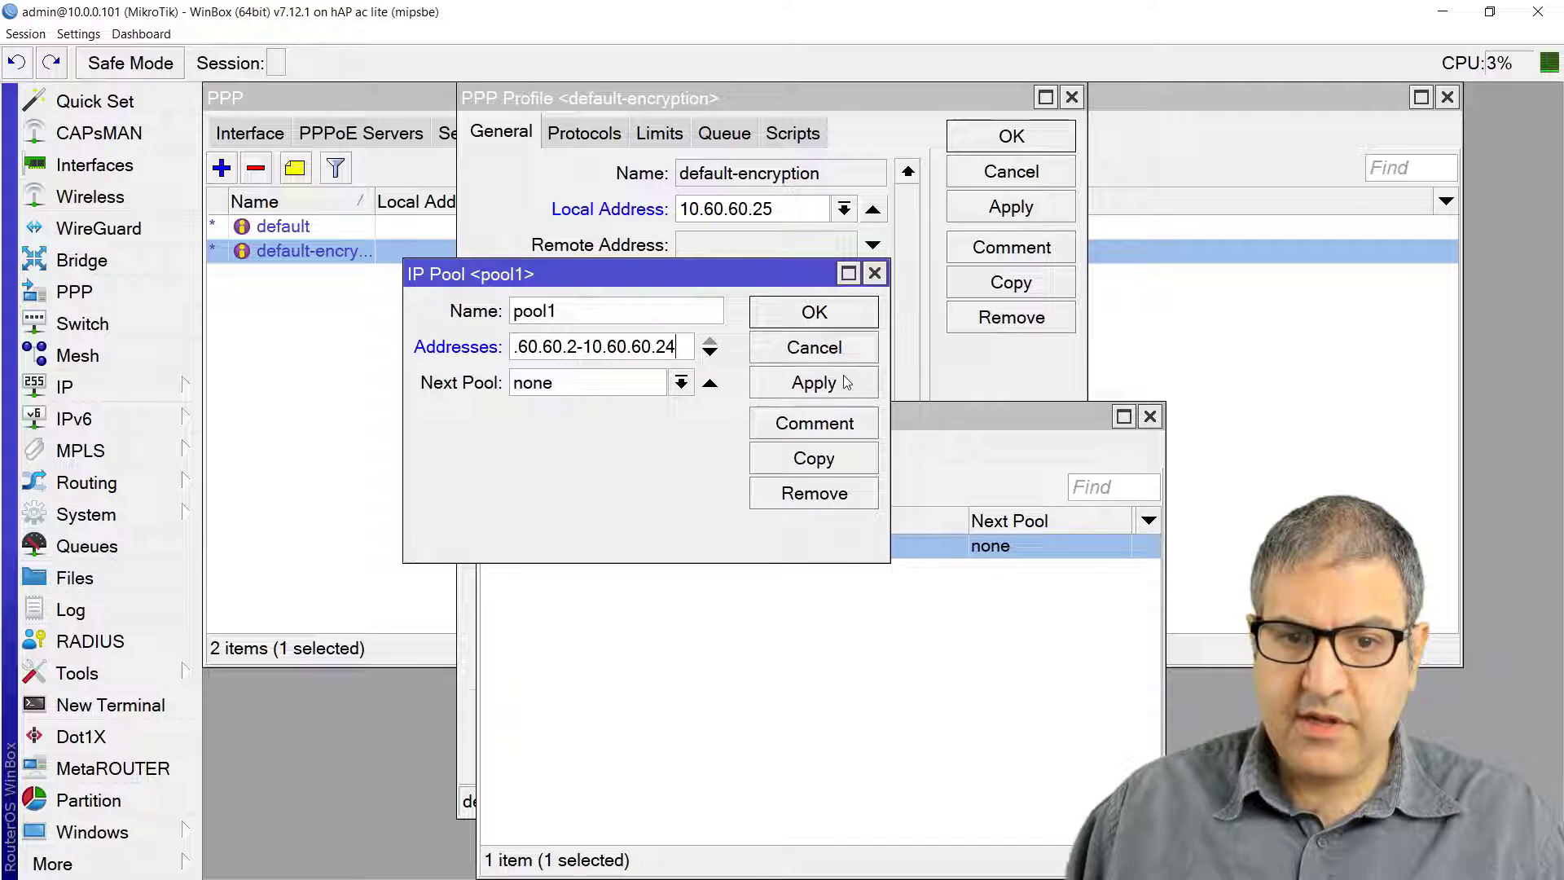
Step: Add the second range 10.60.60.26-10.60.60.254 to pool1 and save it
{"action": "left_click", "coordinate": [710, 355]}
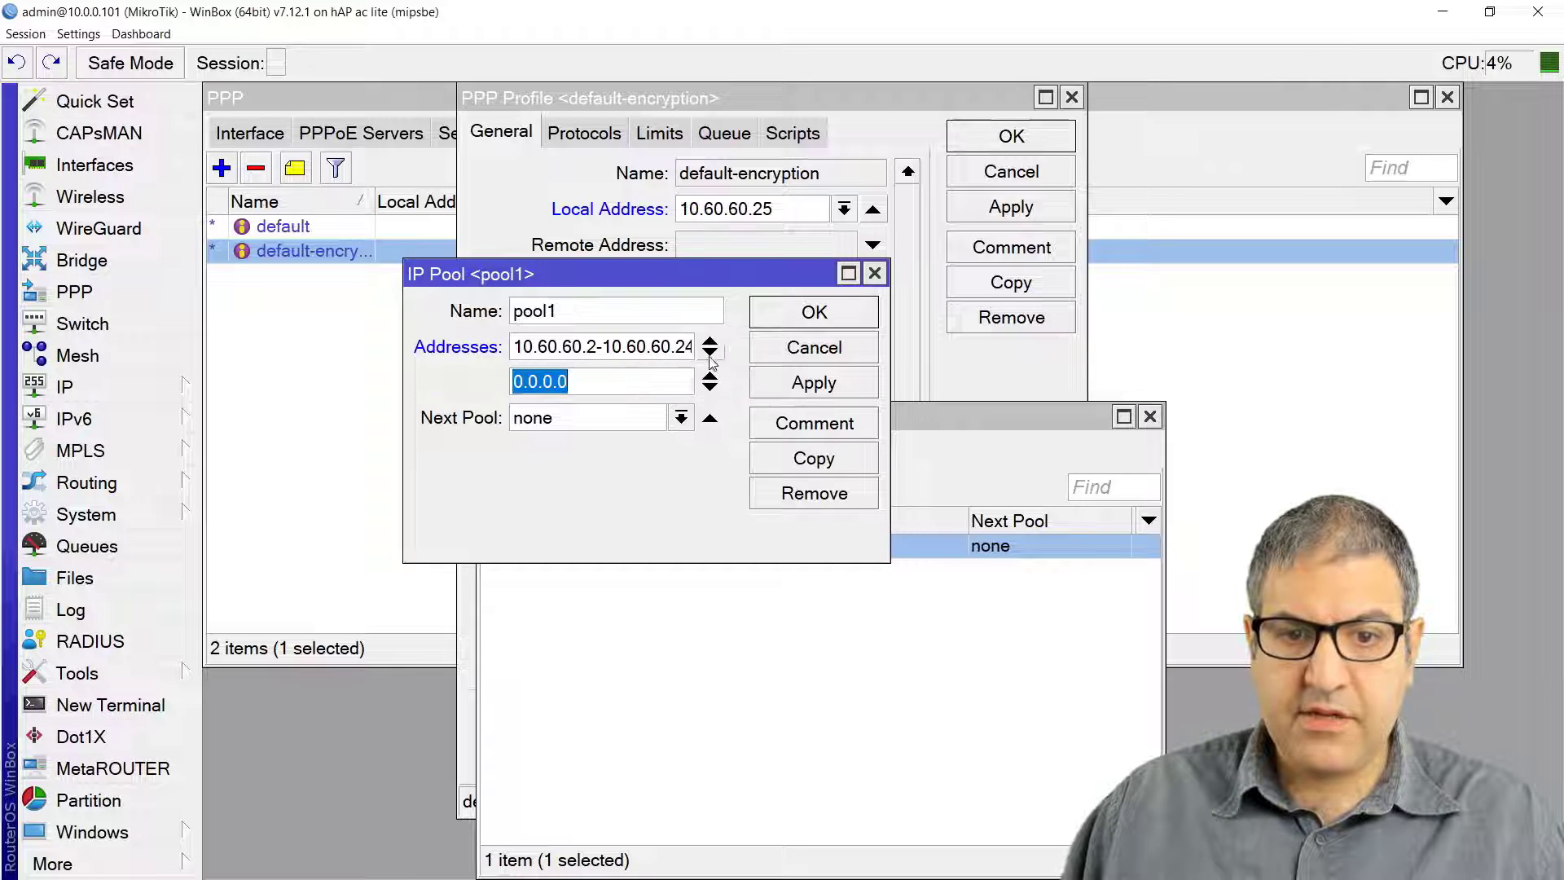
{"action": "type", "text": "10.36"}
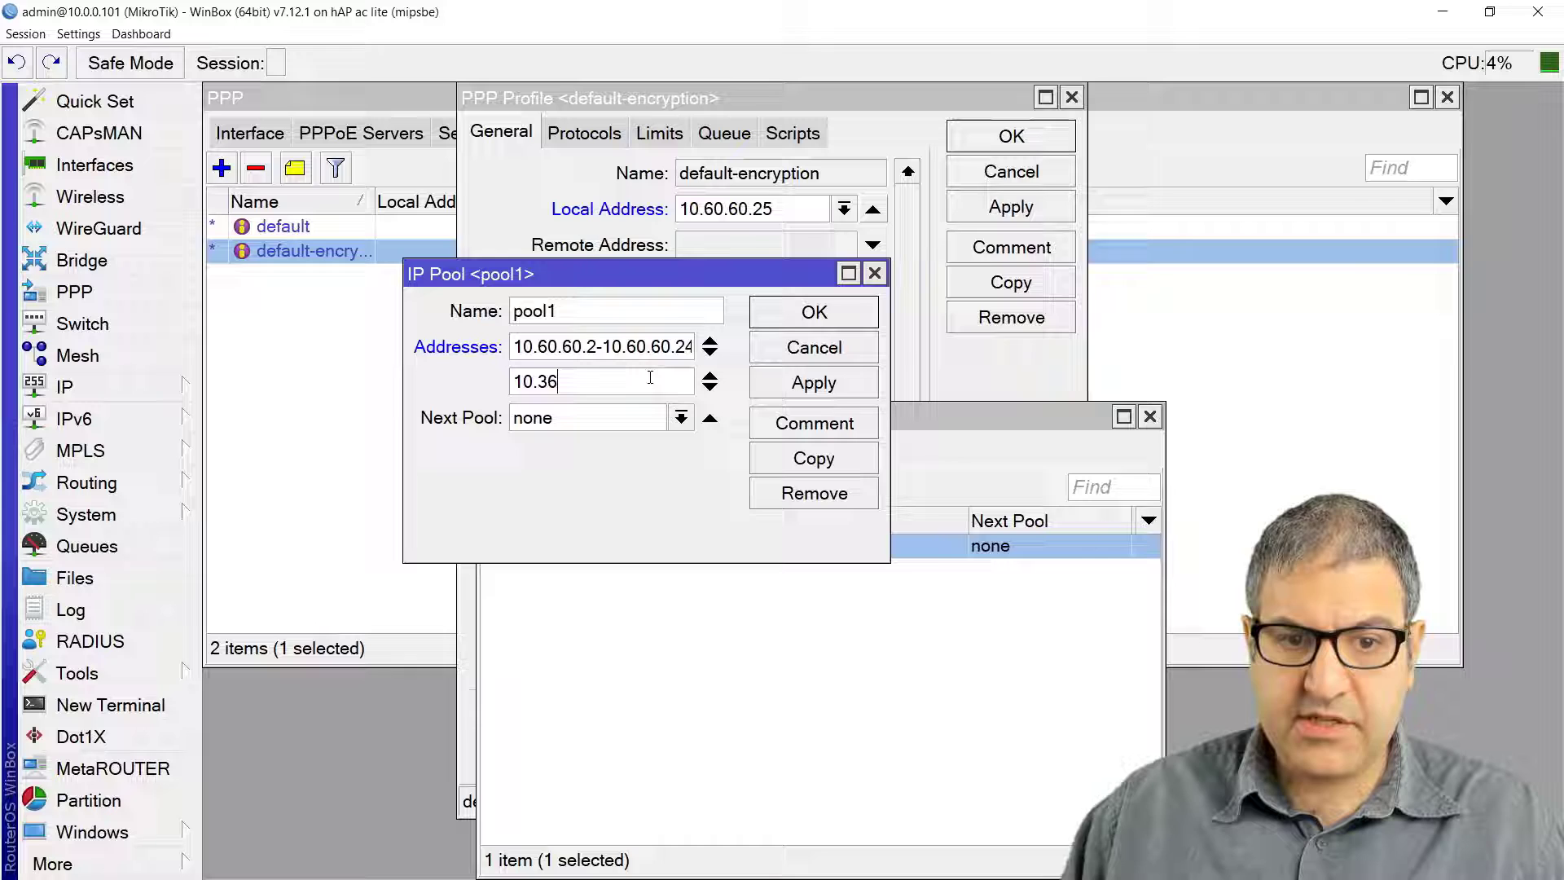
{"action": "key", "text": "BackSpace"}
{"action": "key", "text": "BackSpace"}
{"action": "type", "text": "60."}
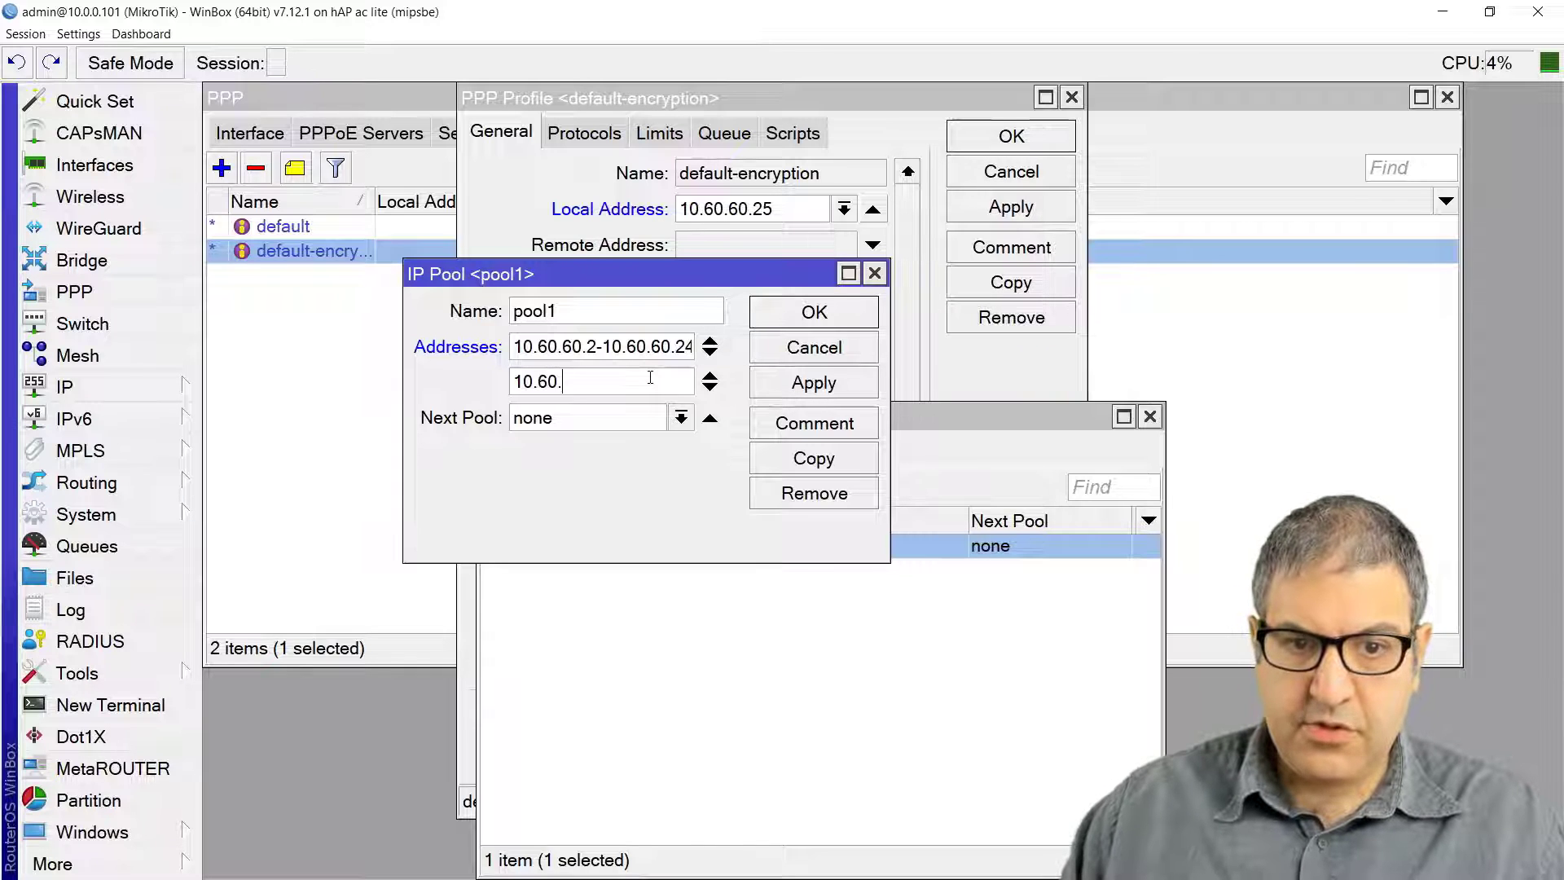
{"action": "type", "text": "60.26"}
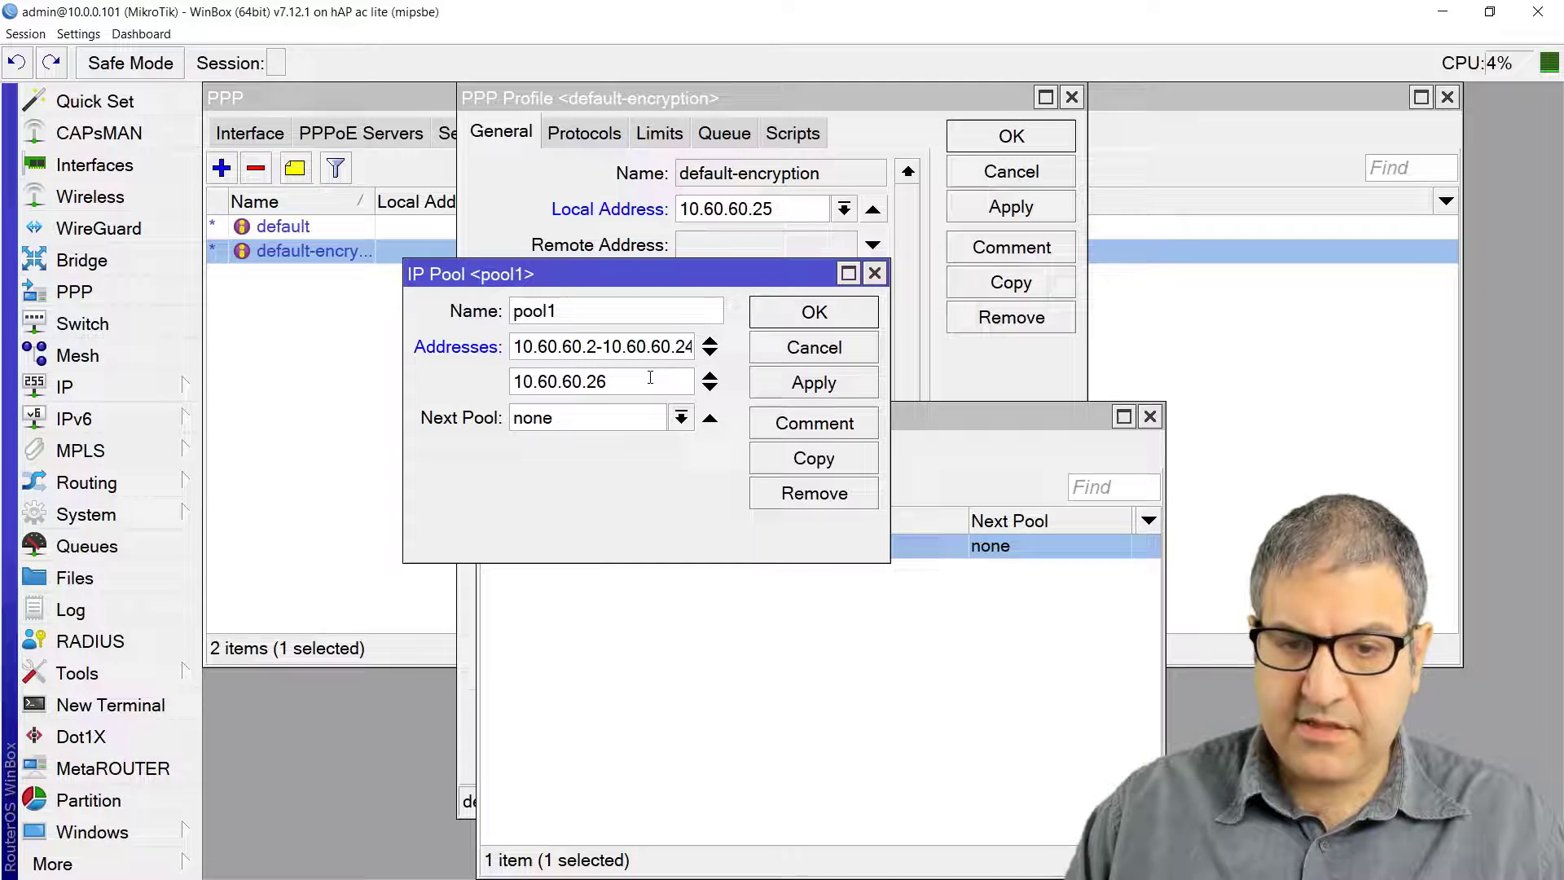
{"action": "type", "text": "-10.60"}
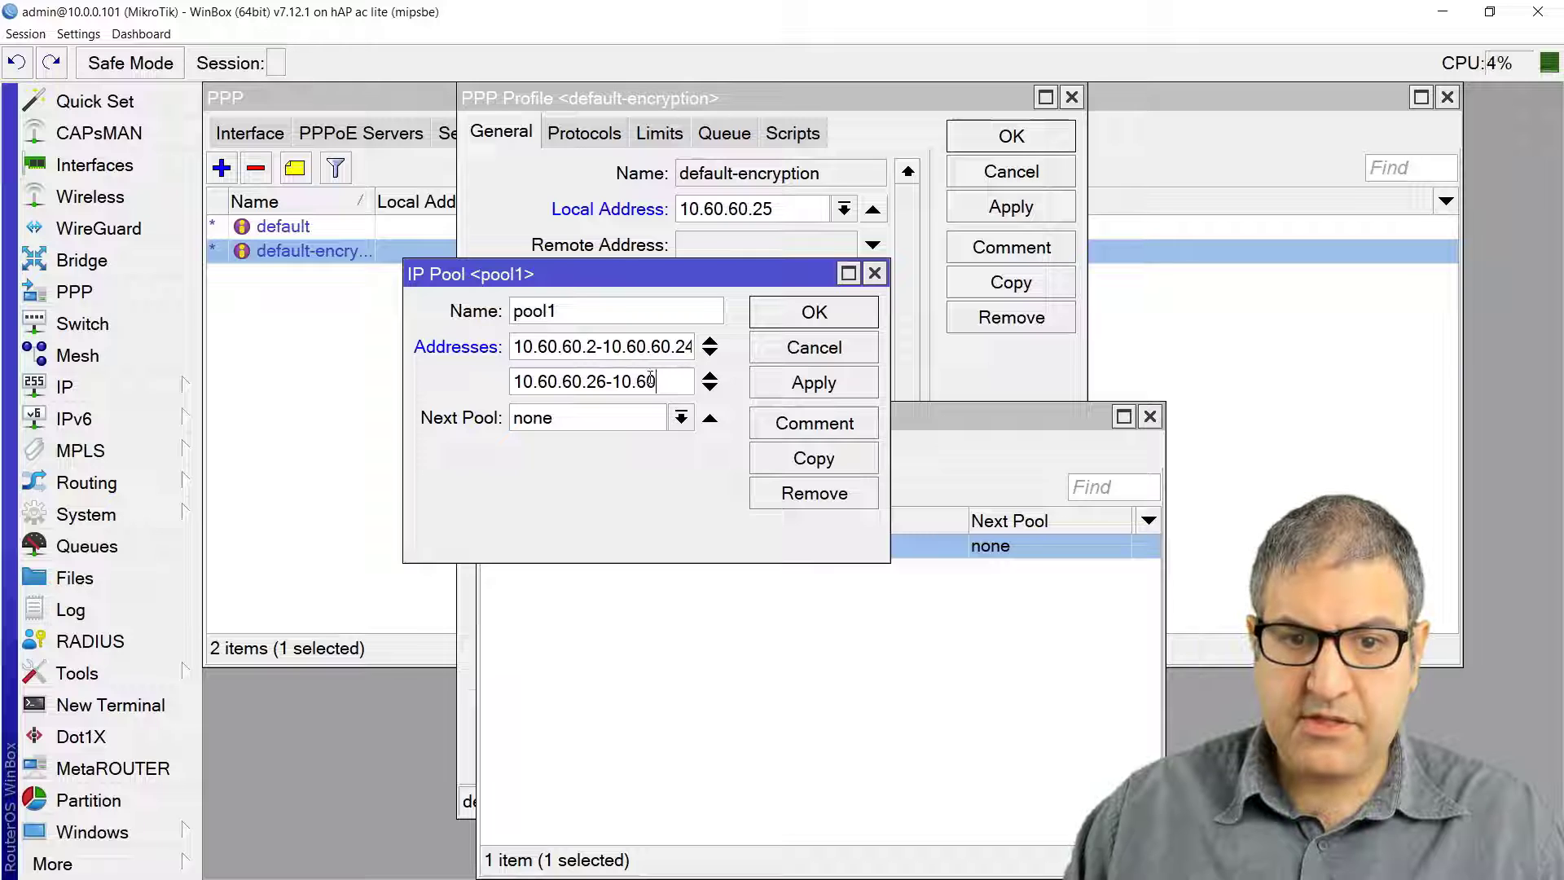
{"action": "type", "text": ".6"}
{"action": "key", "text": "BackSpace"}
{"action": "type", "text": ".60"}
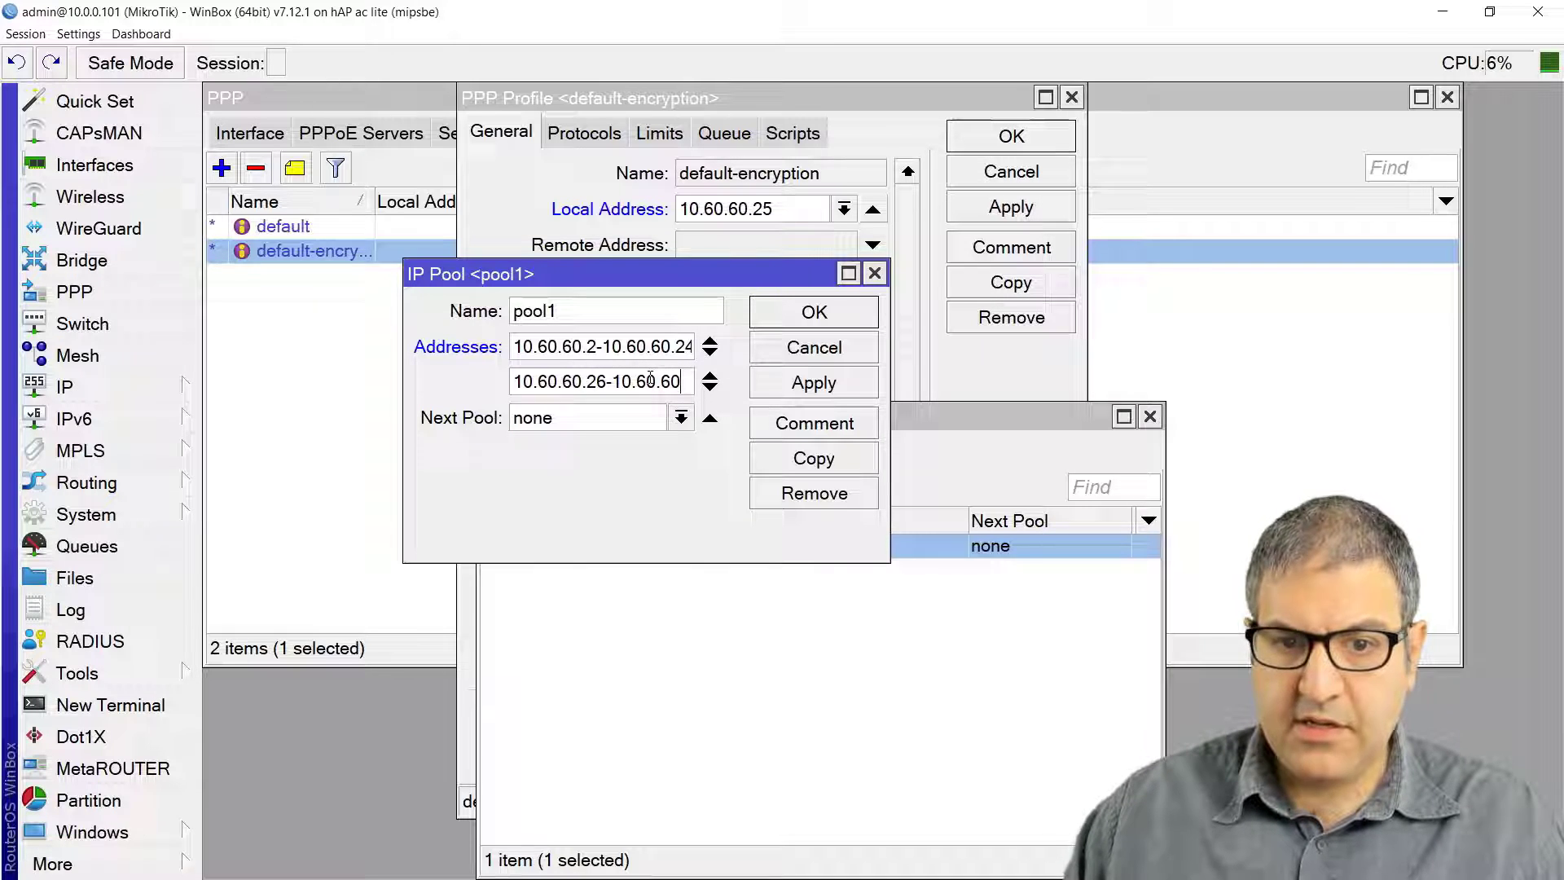
{"action": "type", "text": ".254"}
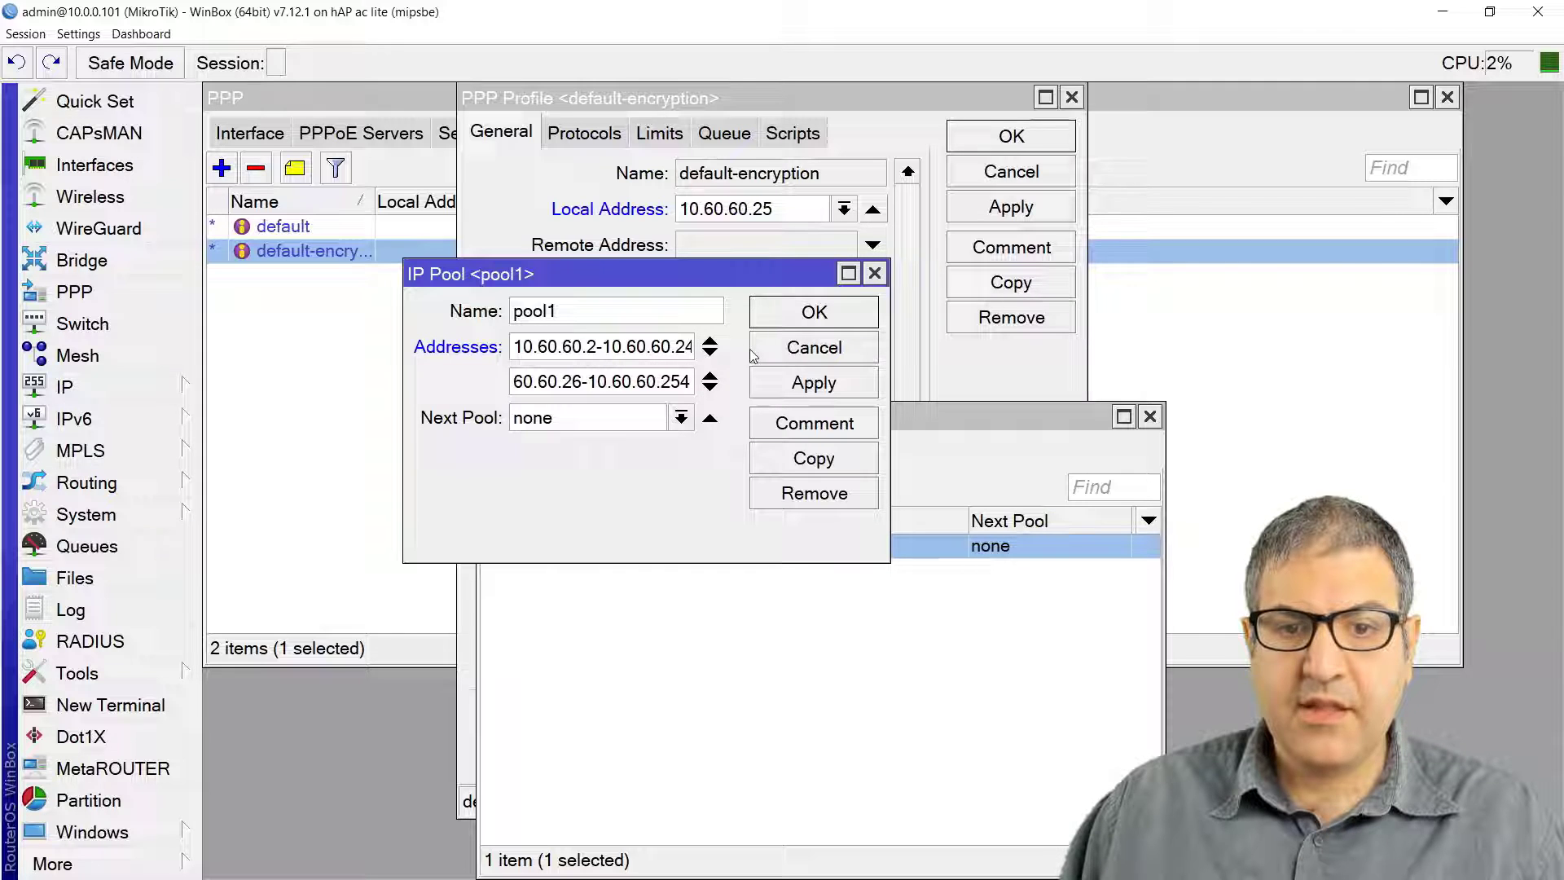
{"action": "left_click", "coordinate": [824, 382]}
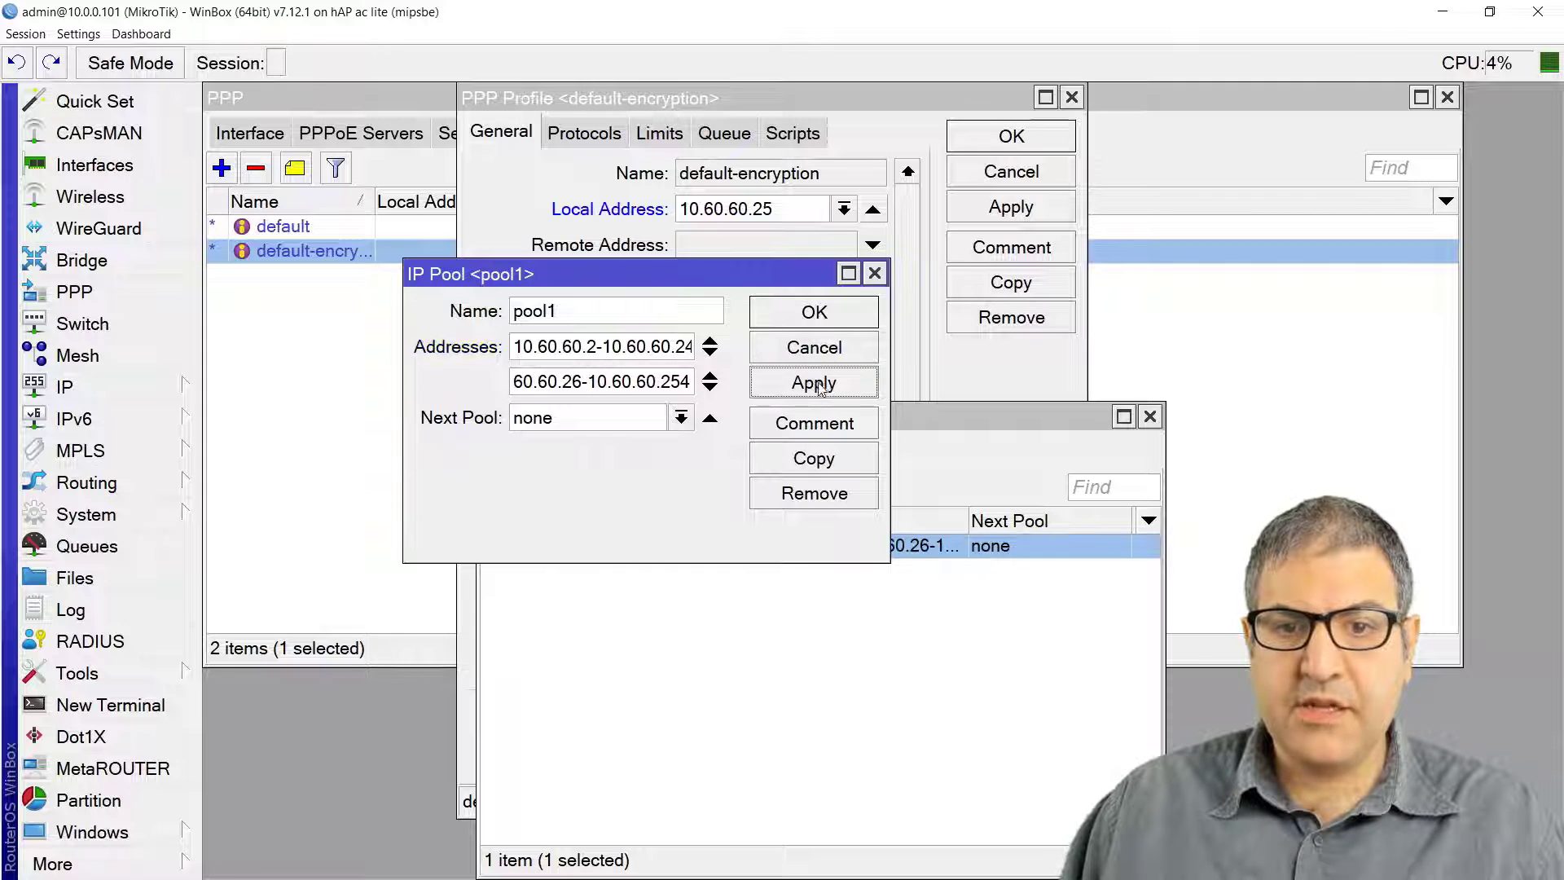
{"action": "left_click", "coordinate": [831, 316]}
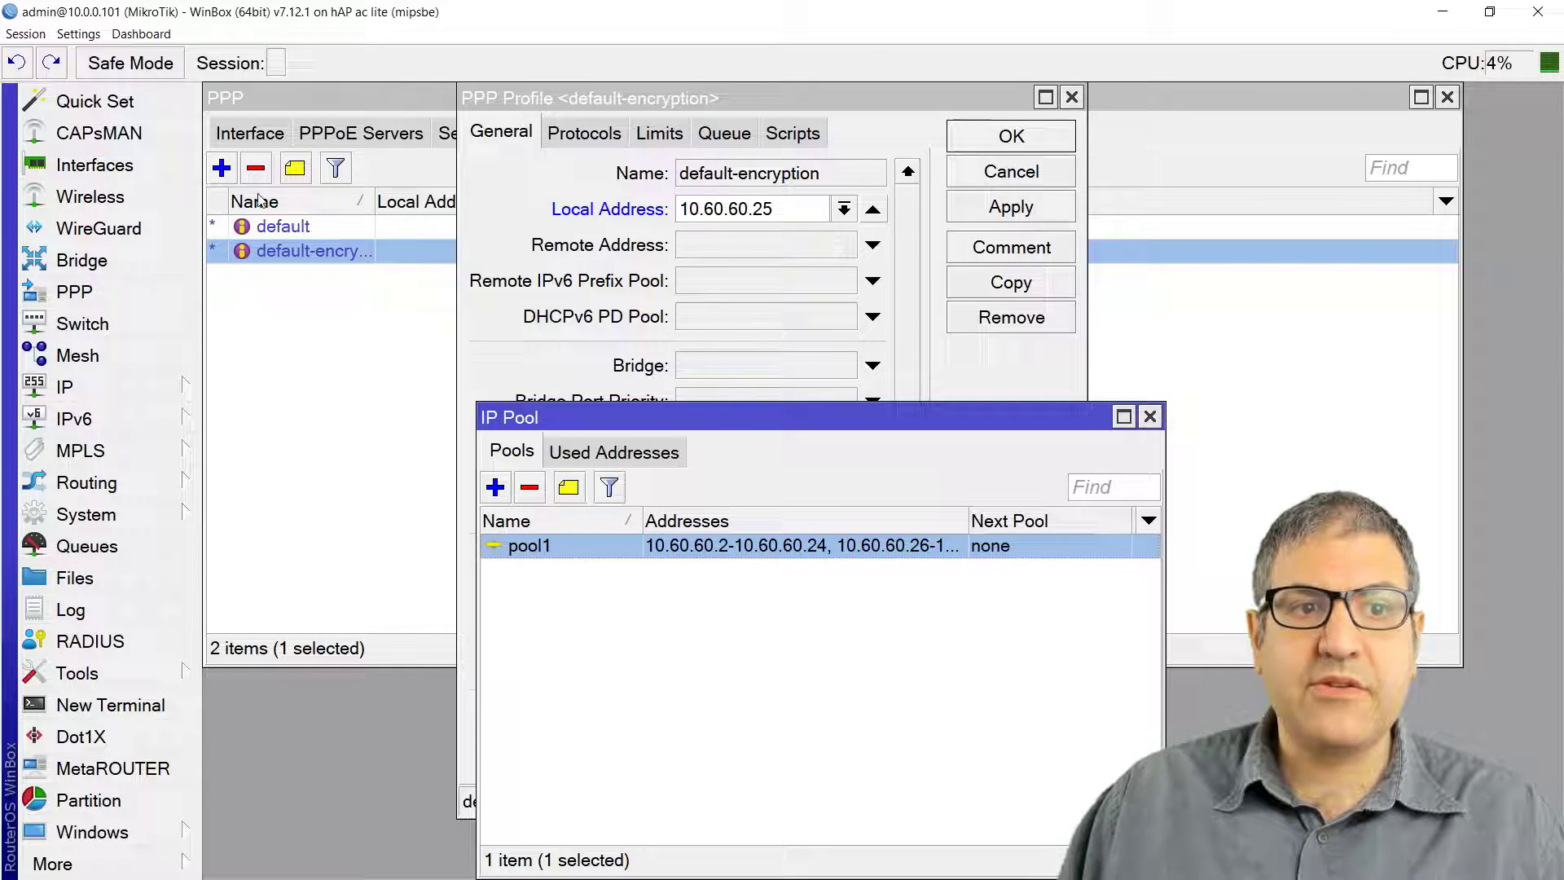
Step: Set default-encryption's remote address to pool1 and DNS server to 8.8.8.8, then save
{"action": "left_click", "coordinate": [789, 249]}
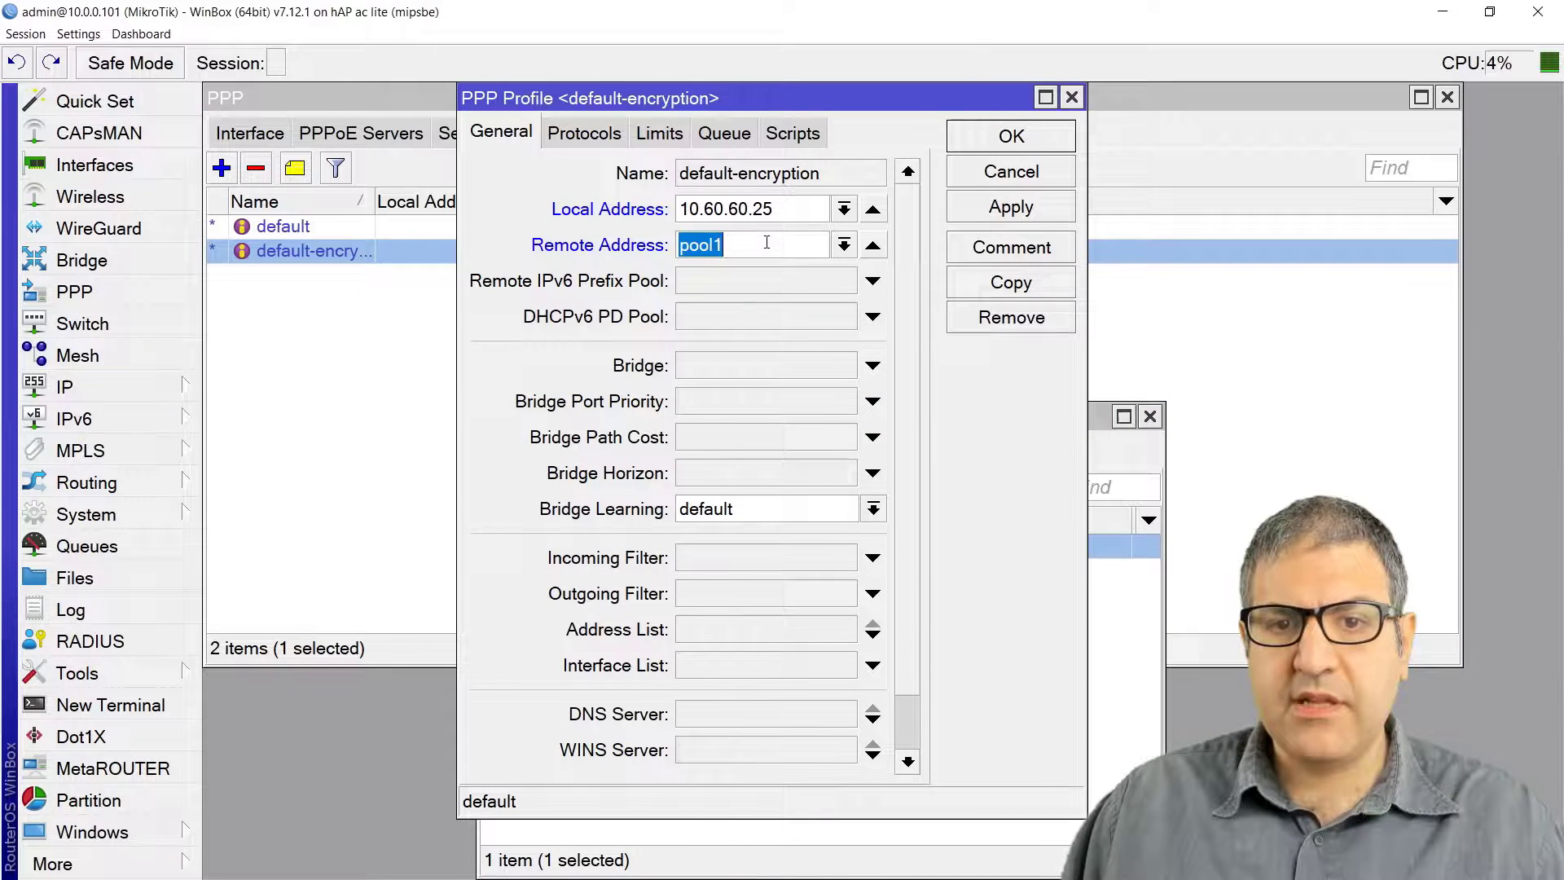
{"action": "left_click", "coordinate": [1012, 213]}
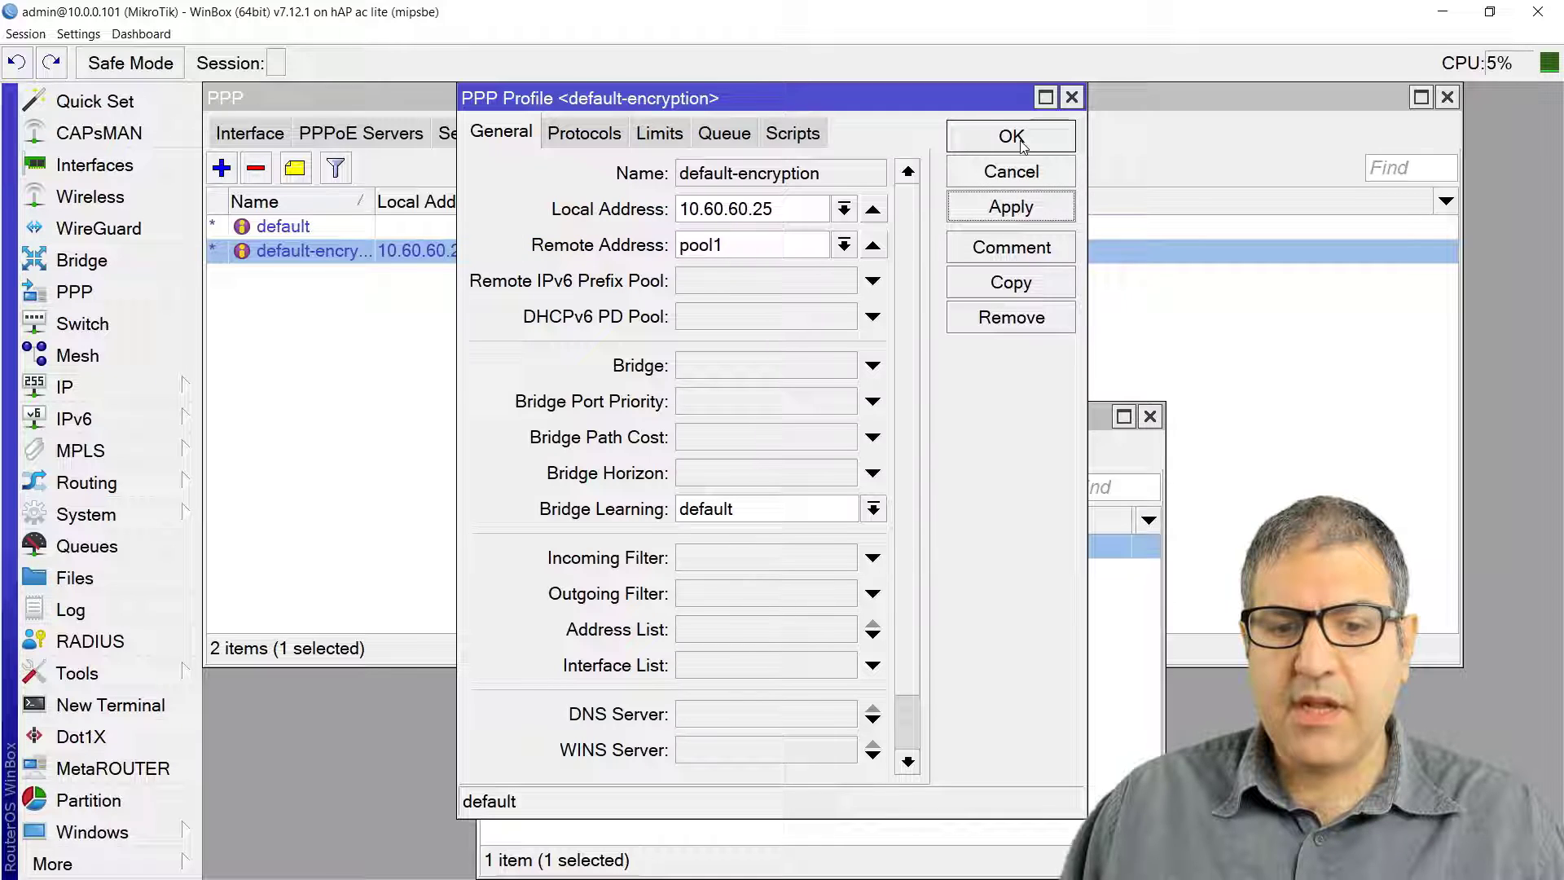
{"action": "left_click", "coordinate": [711, 715]}
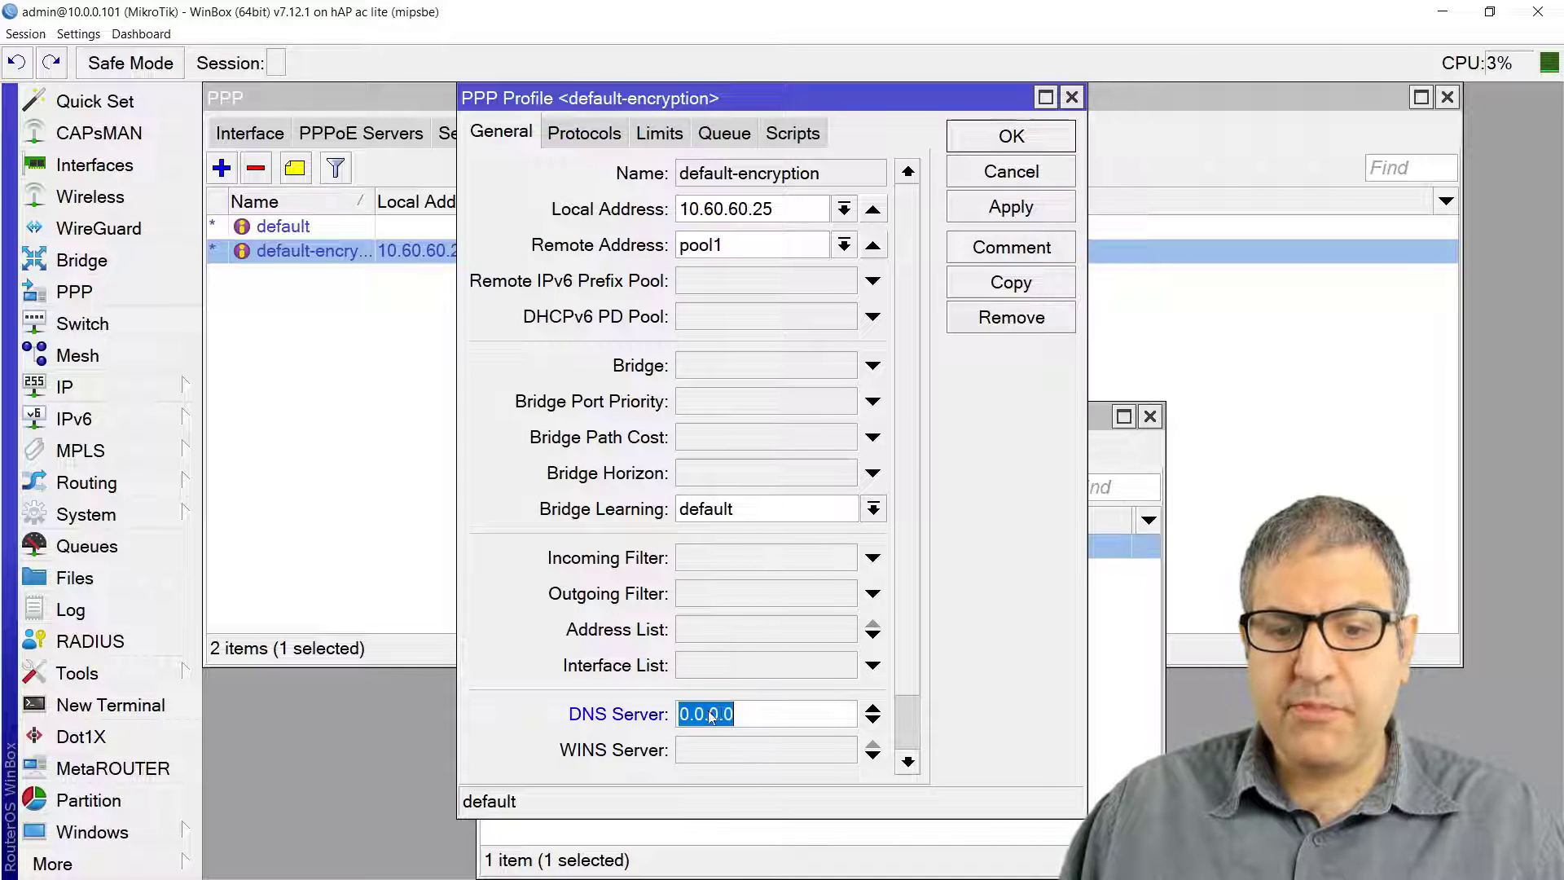
{"action": "type", "text": "8.8.8.8"}
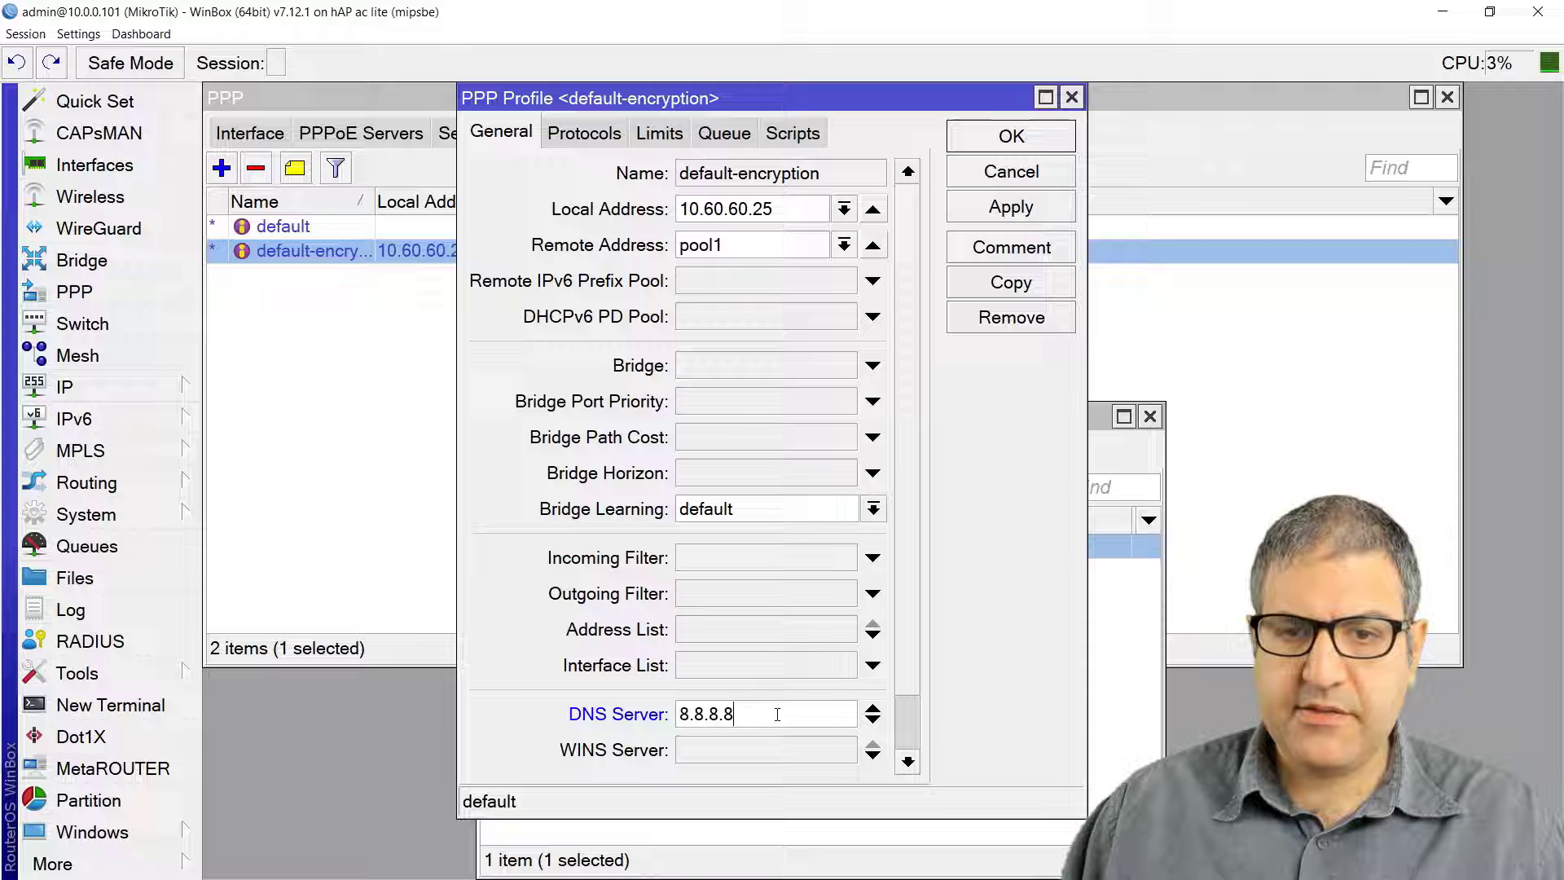
{"action": "left_click", "coordinate": [1033, 207]}
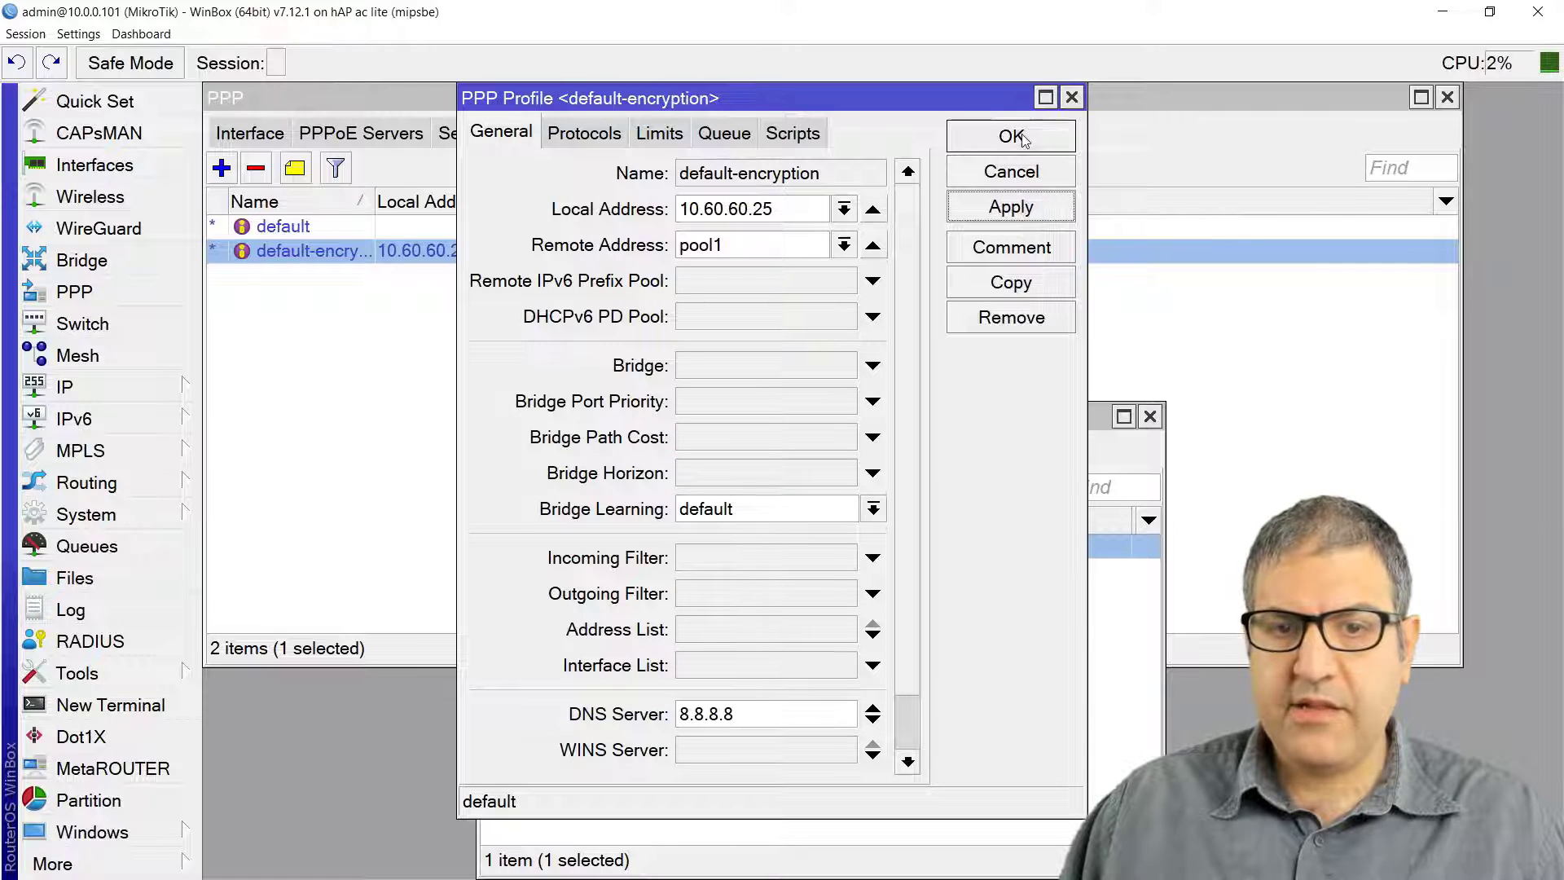
{"action": "left_click", "coordinate": [1023, 138]}
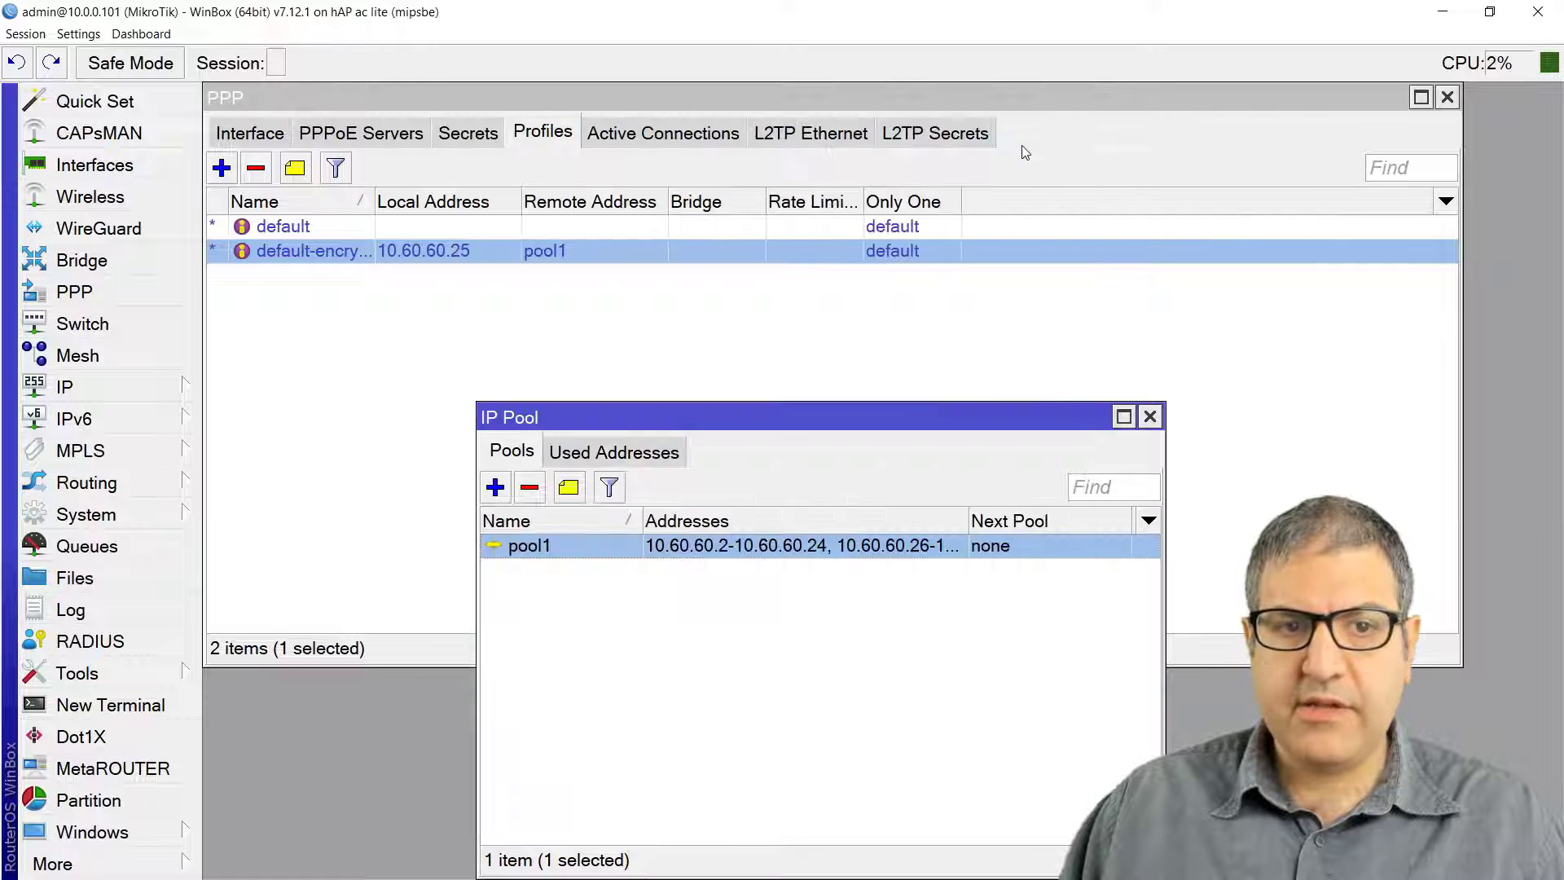
Step: From the empty PPP Secrets list, confirm authentication uses RADIUS with accounting enabled
{"action": "left_click", "coordinate": [482, 134]}
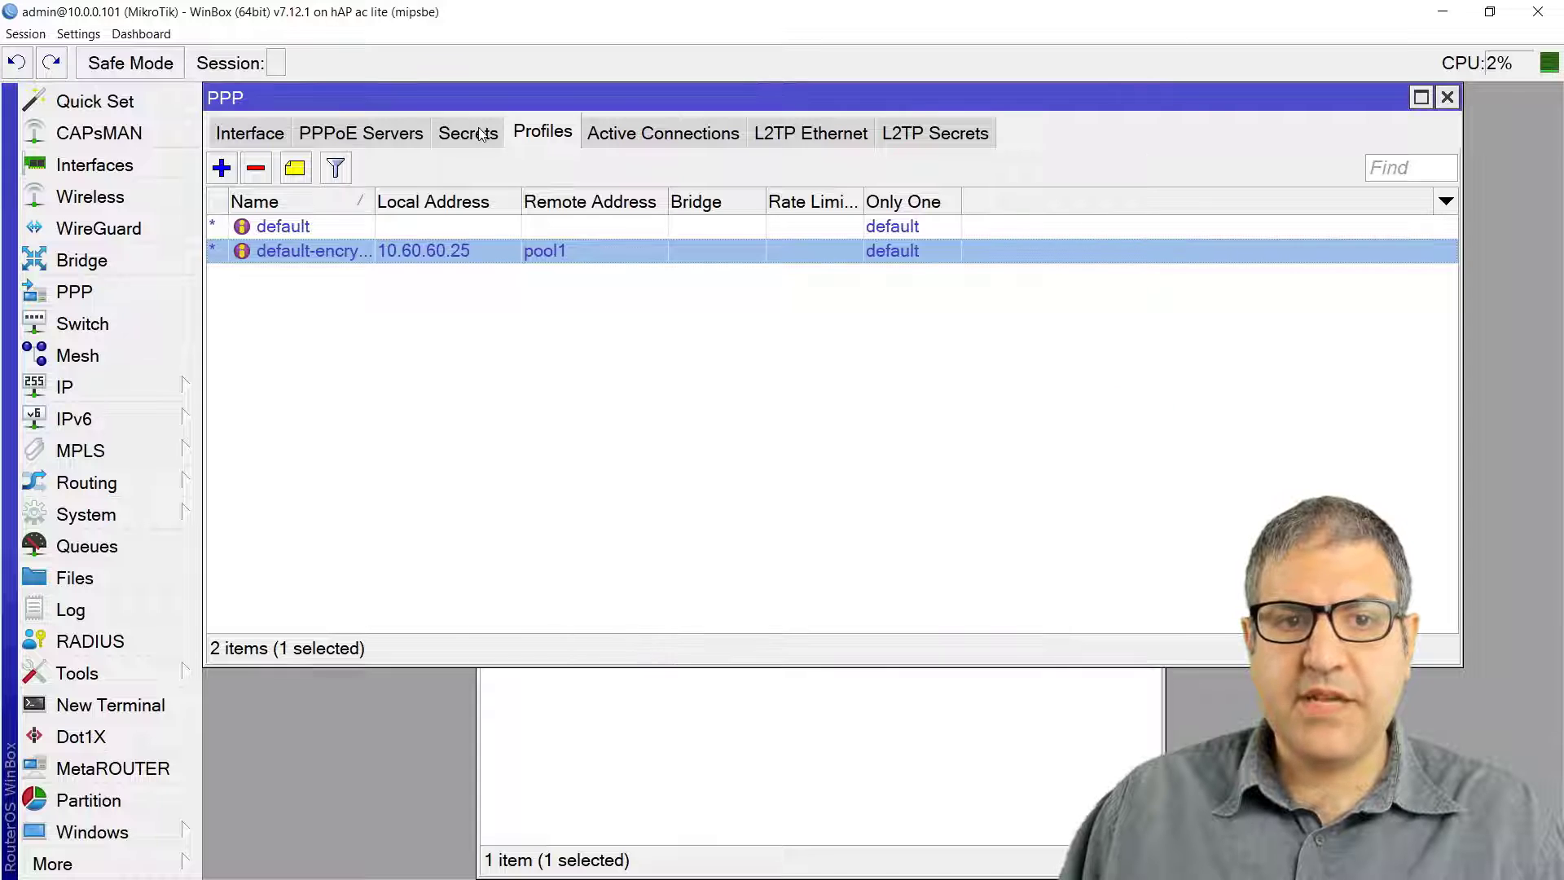
{"action": "left_click", "coordinate": [469, 133]}
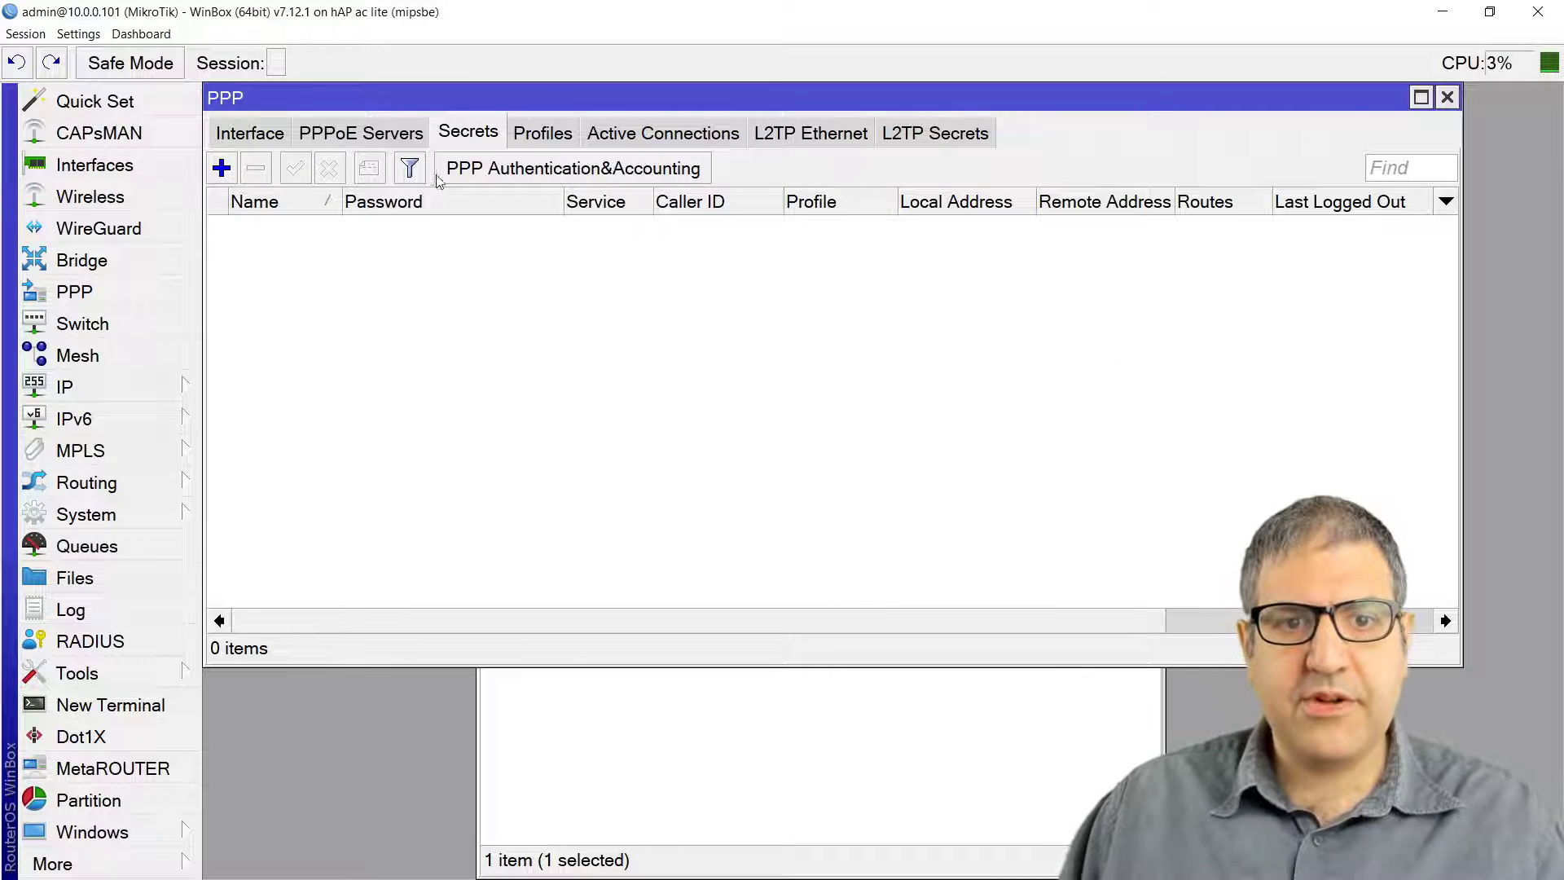
{"action": "left_click", "coordinate": [601, 171]}
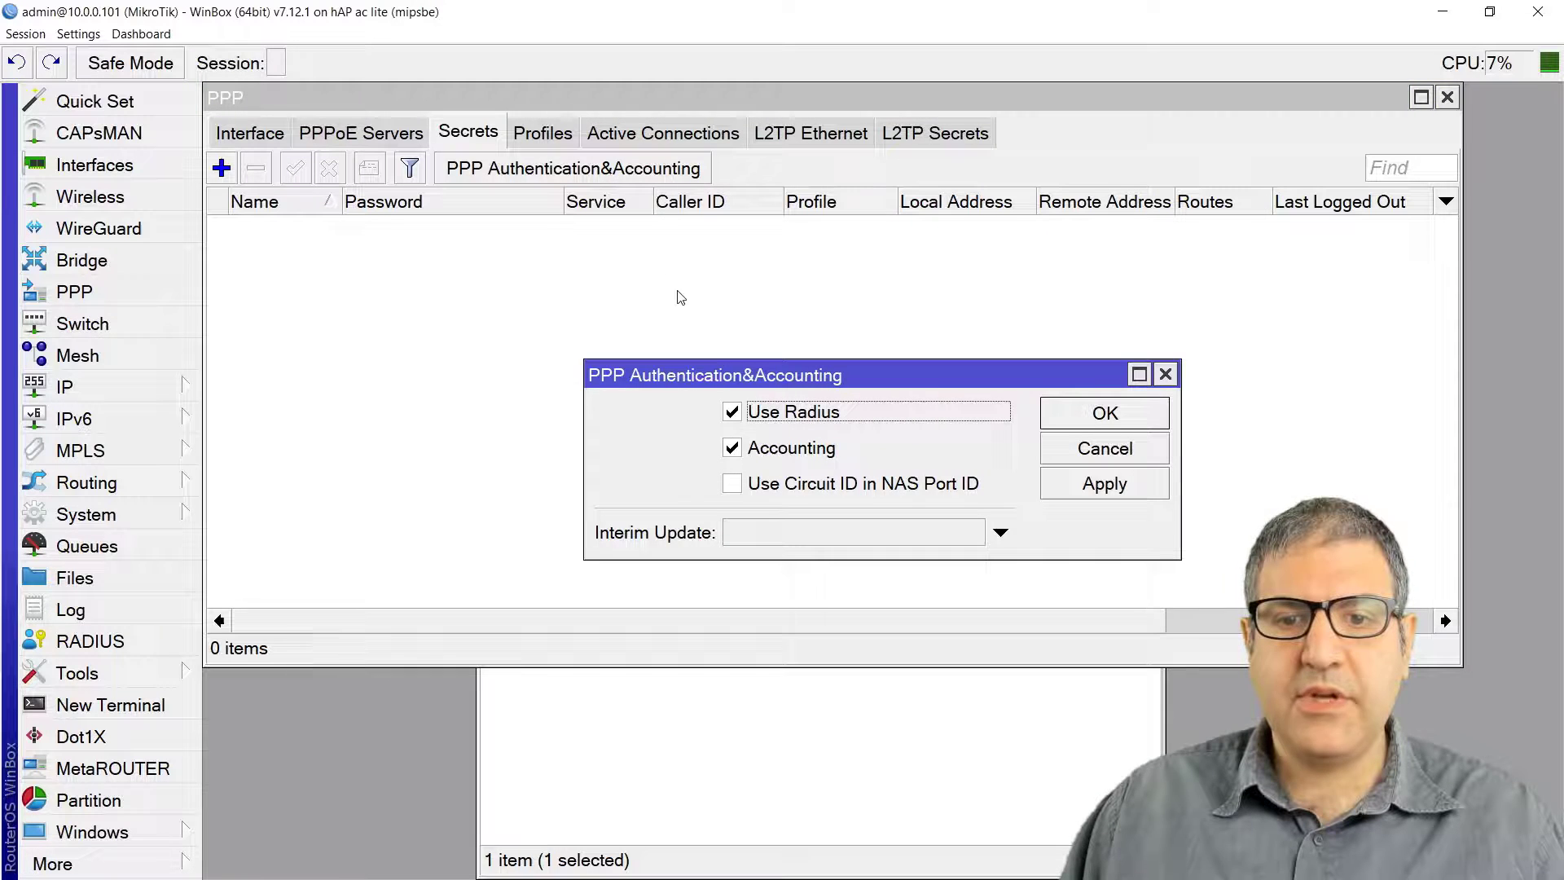
{"action": "left_click", "coordinate": [732, 412]}
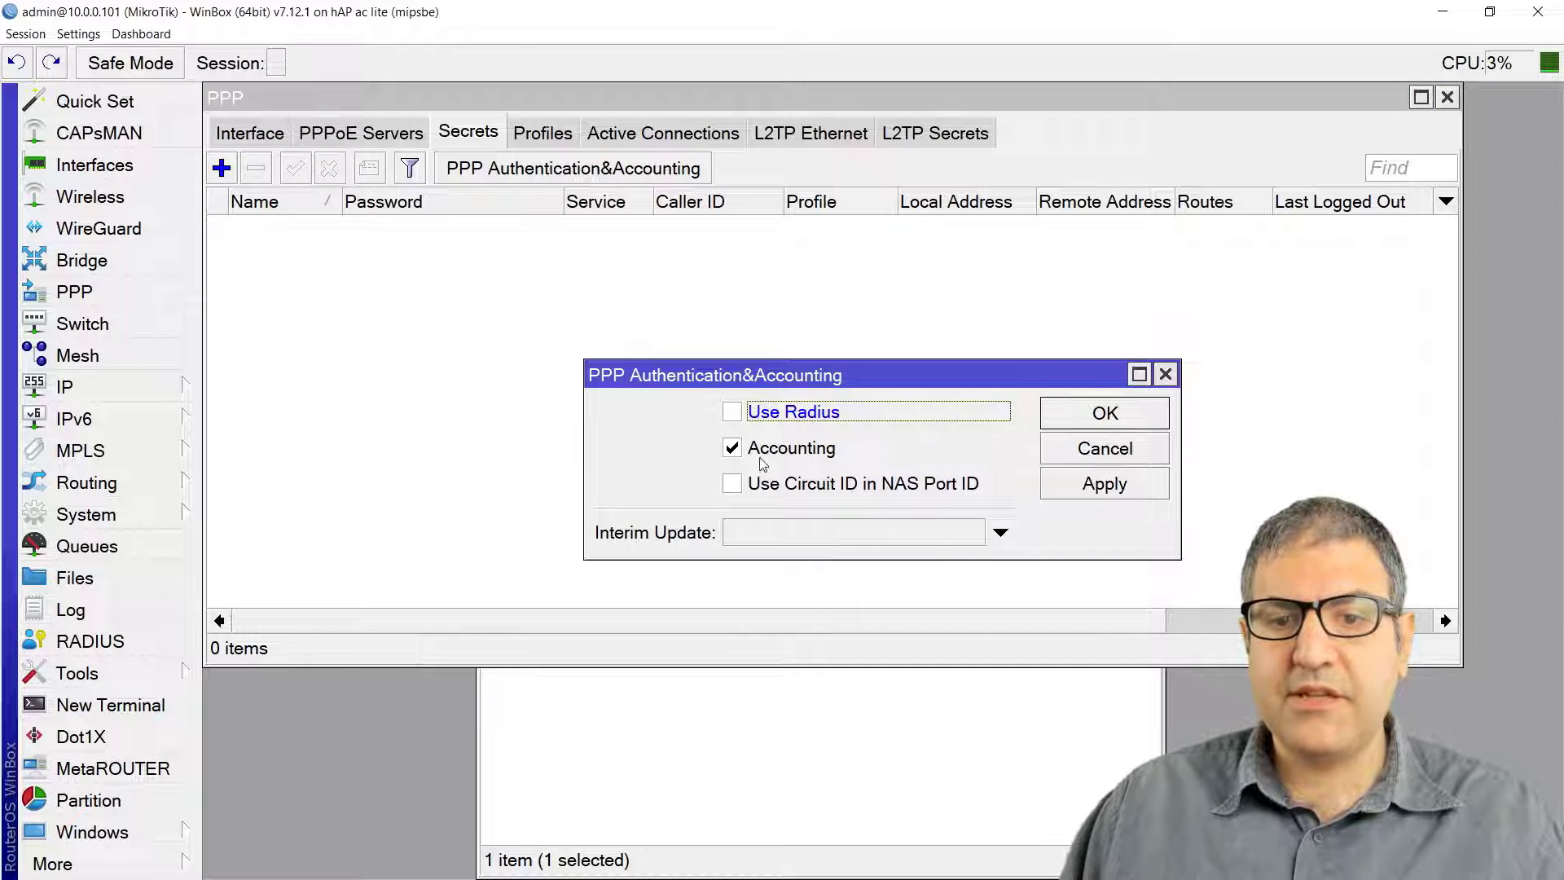
{"action": "left_click", "coordinate": [733, 412]}
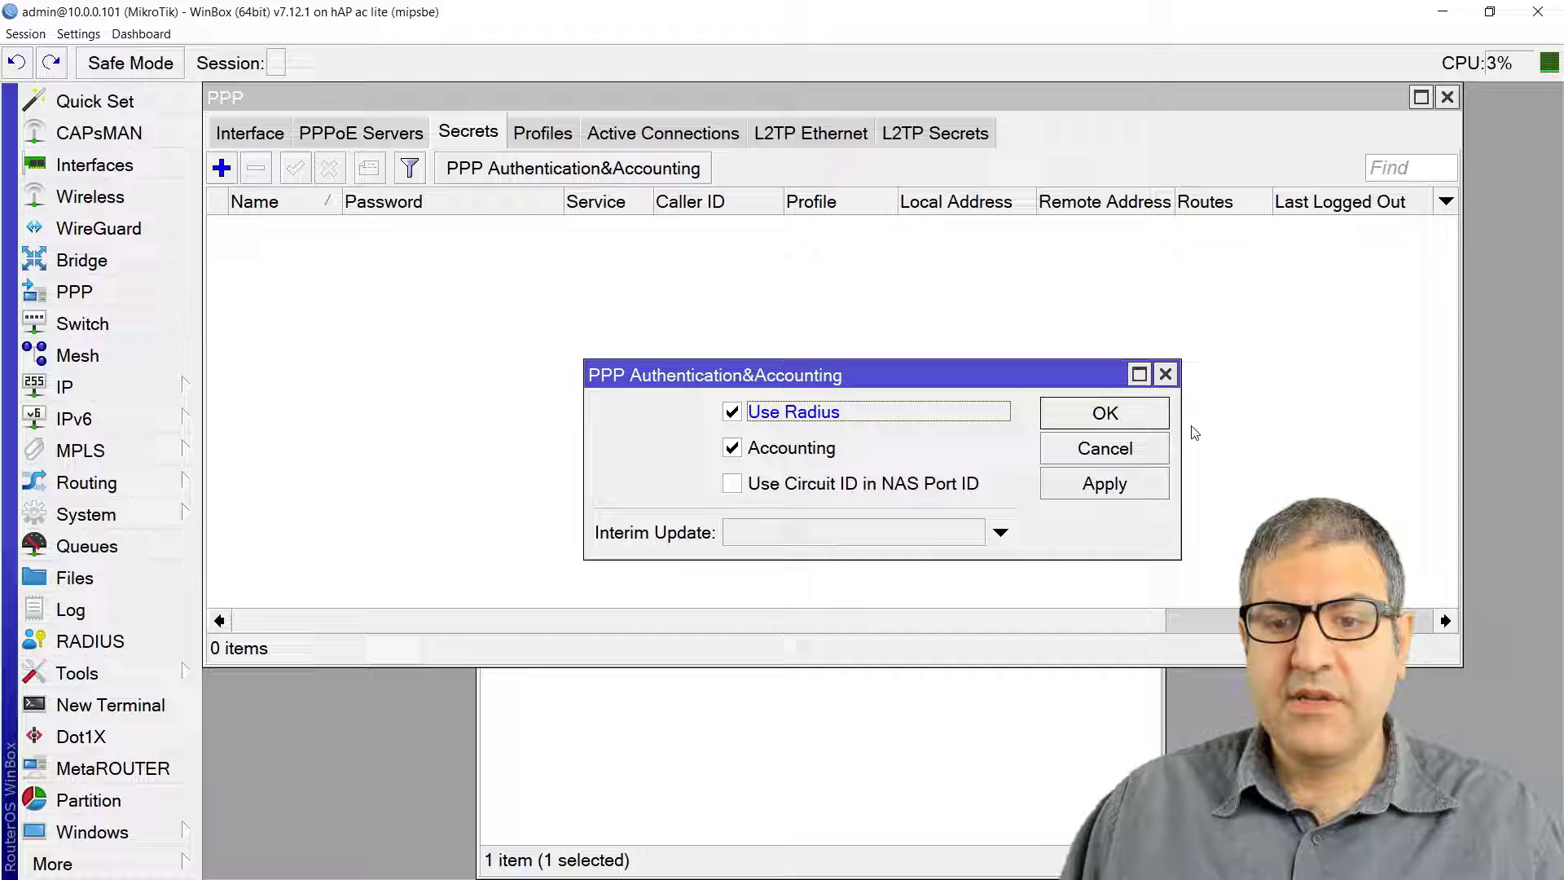
{"action": "left_click", "coordinate": [1137, 417]}
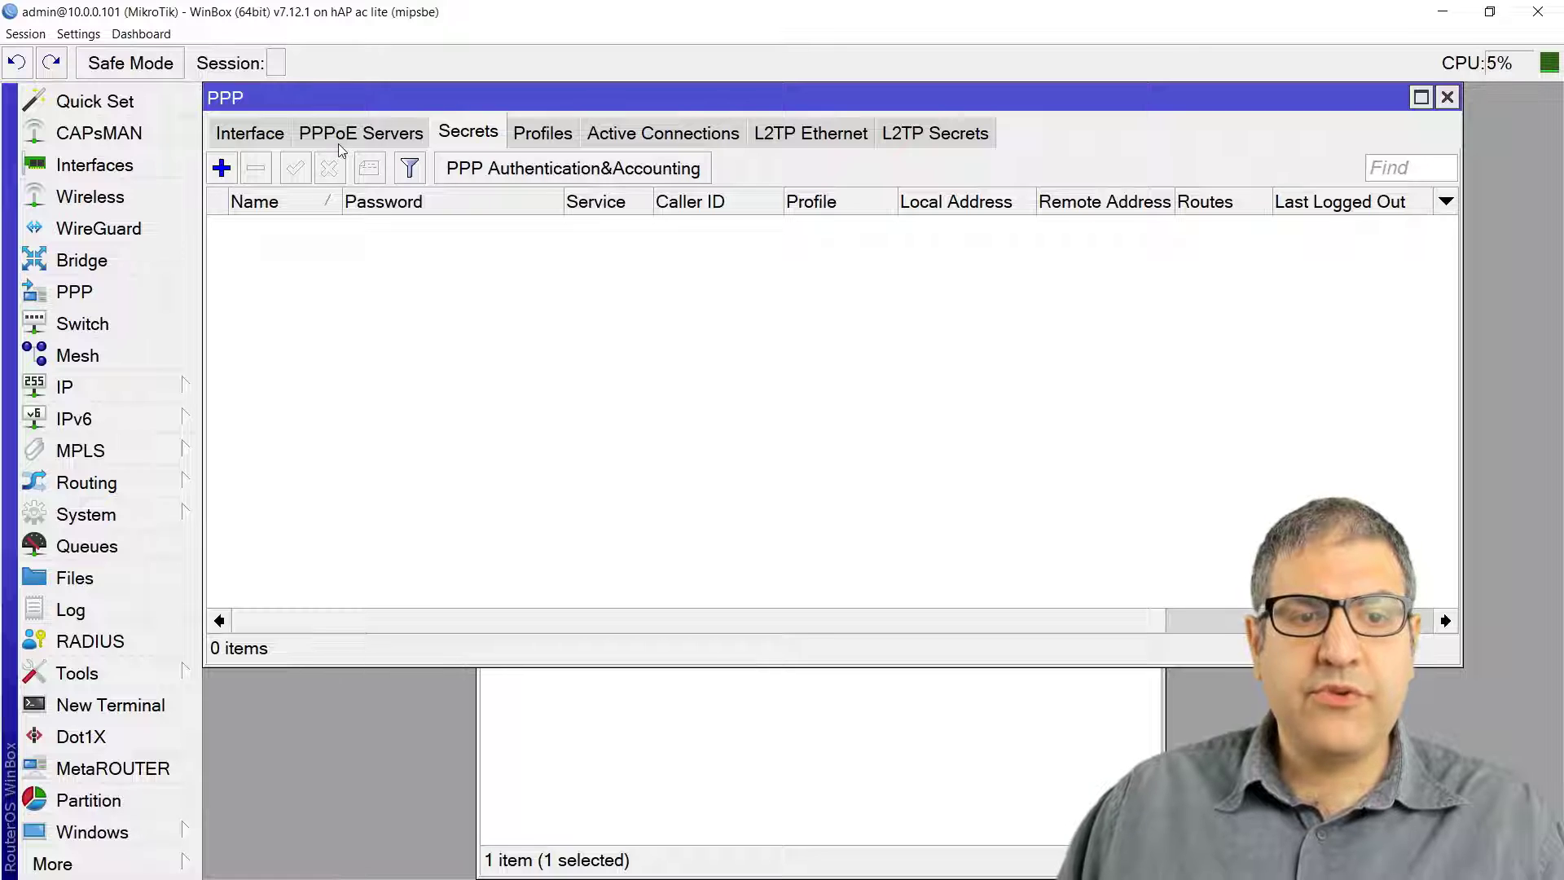
Step: Create PPPoE server service1 on wlan1 with default-encryption as its default profile
{"action": "left_click", "coordinate": [399, 137]}
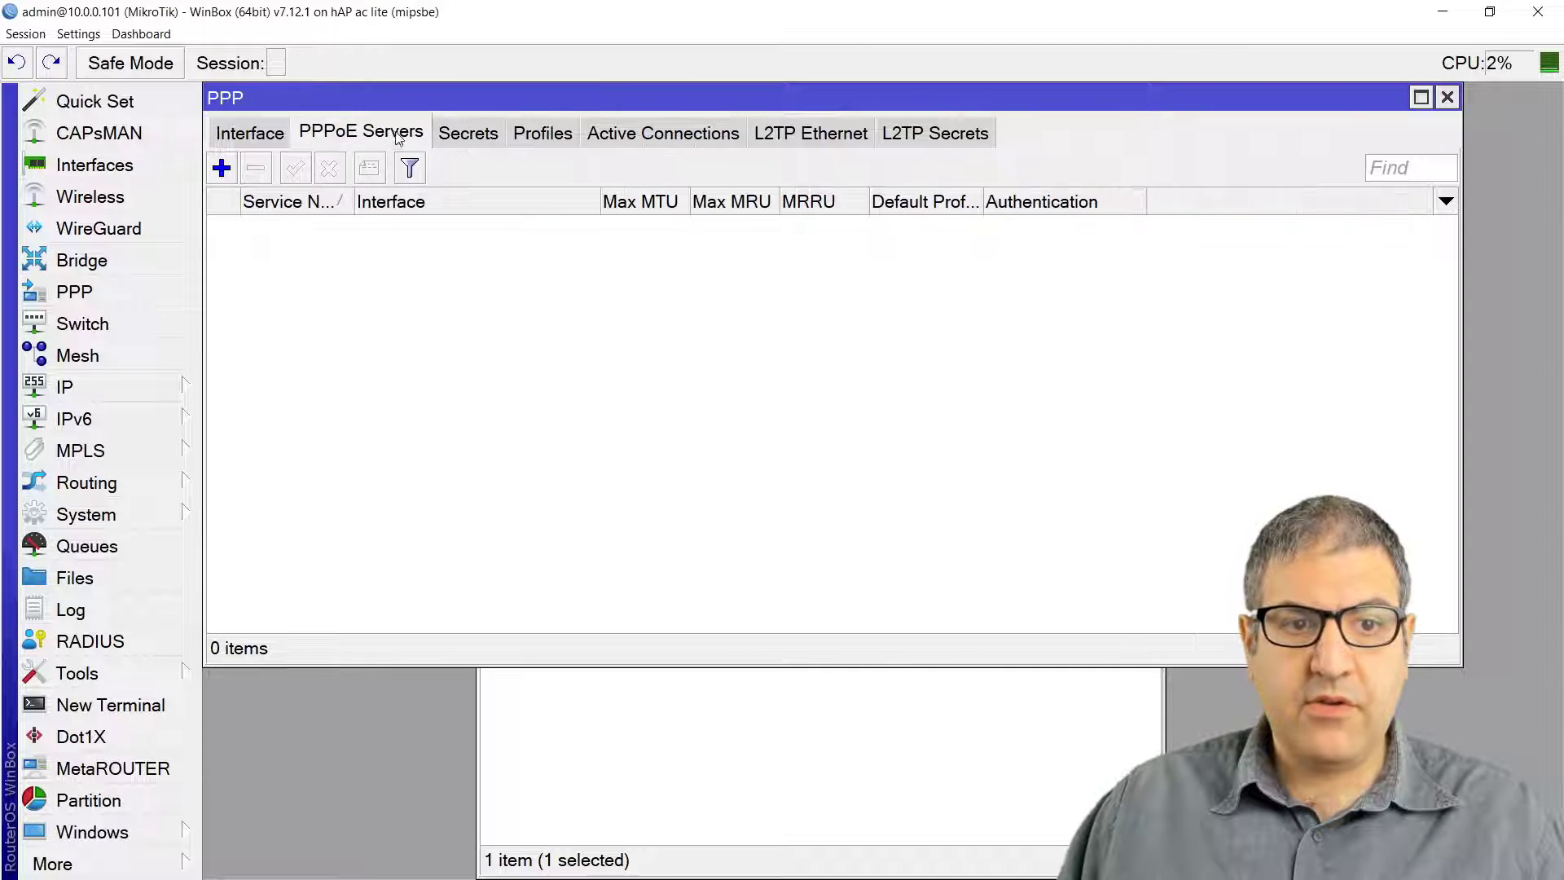
{"action": "left_click", "coordinate": [228, 173]}
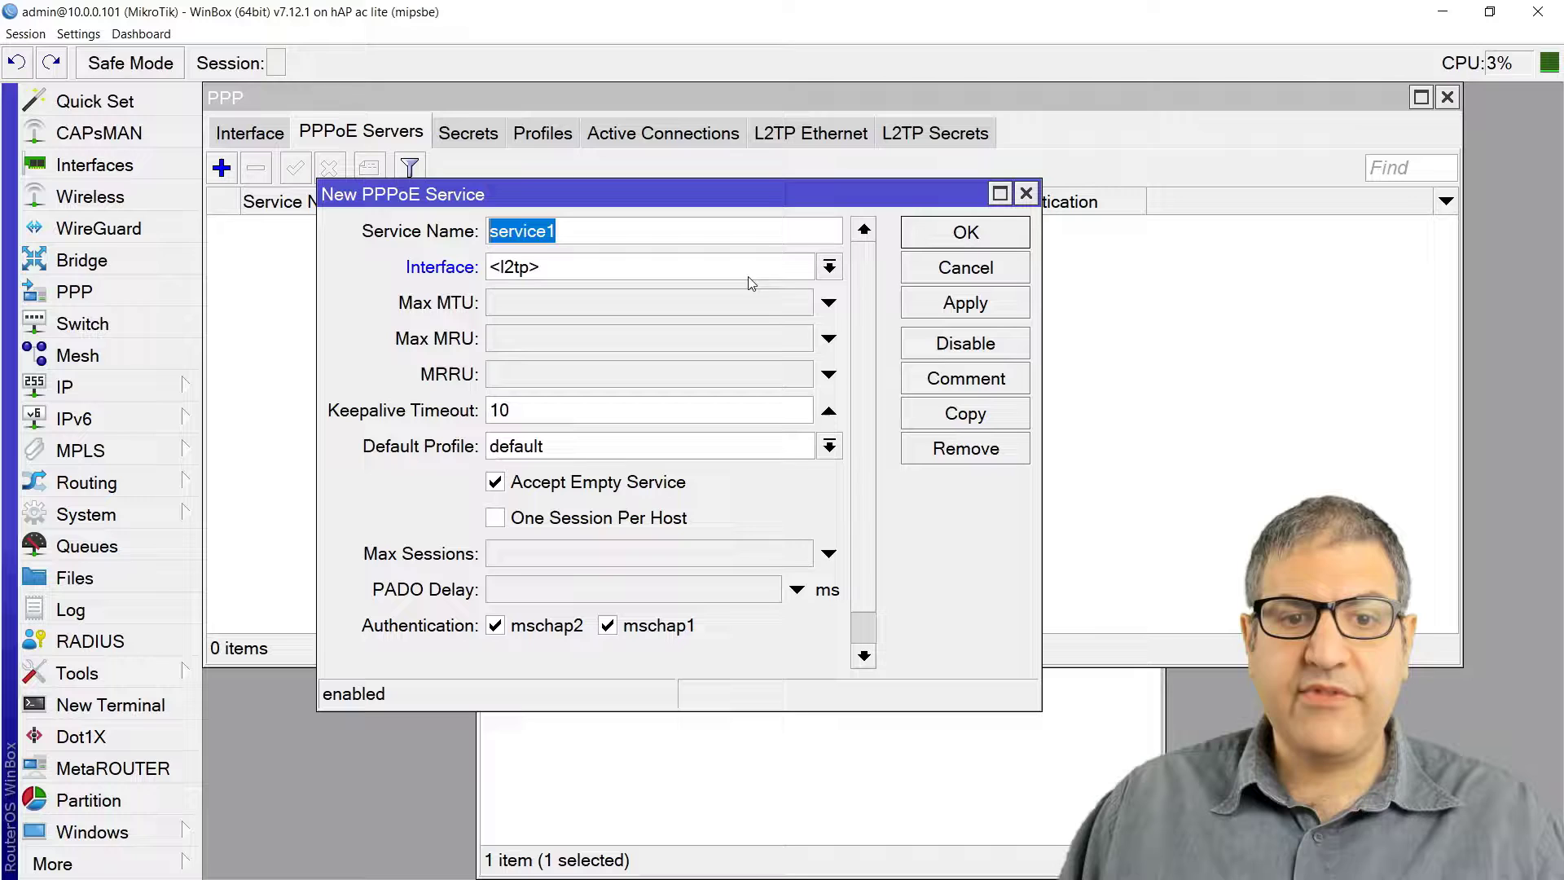
{"action": "left_click", "coordinate": [828, 268]}
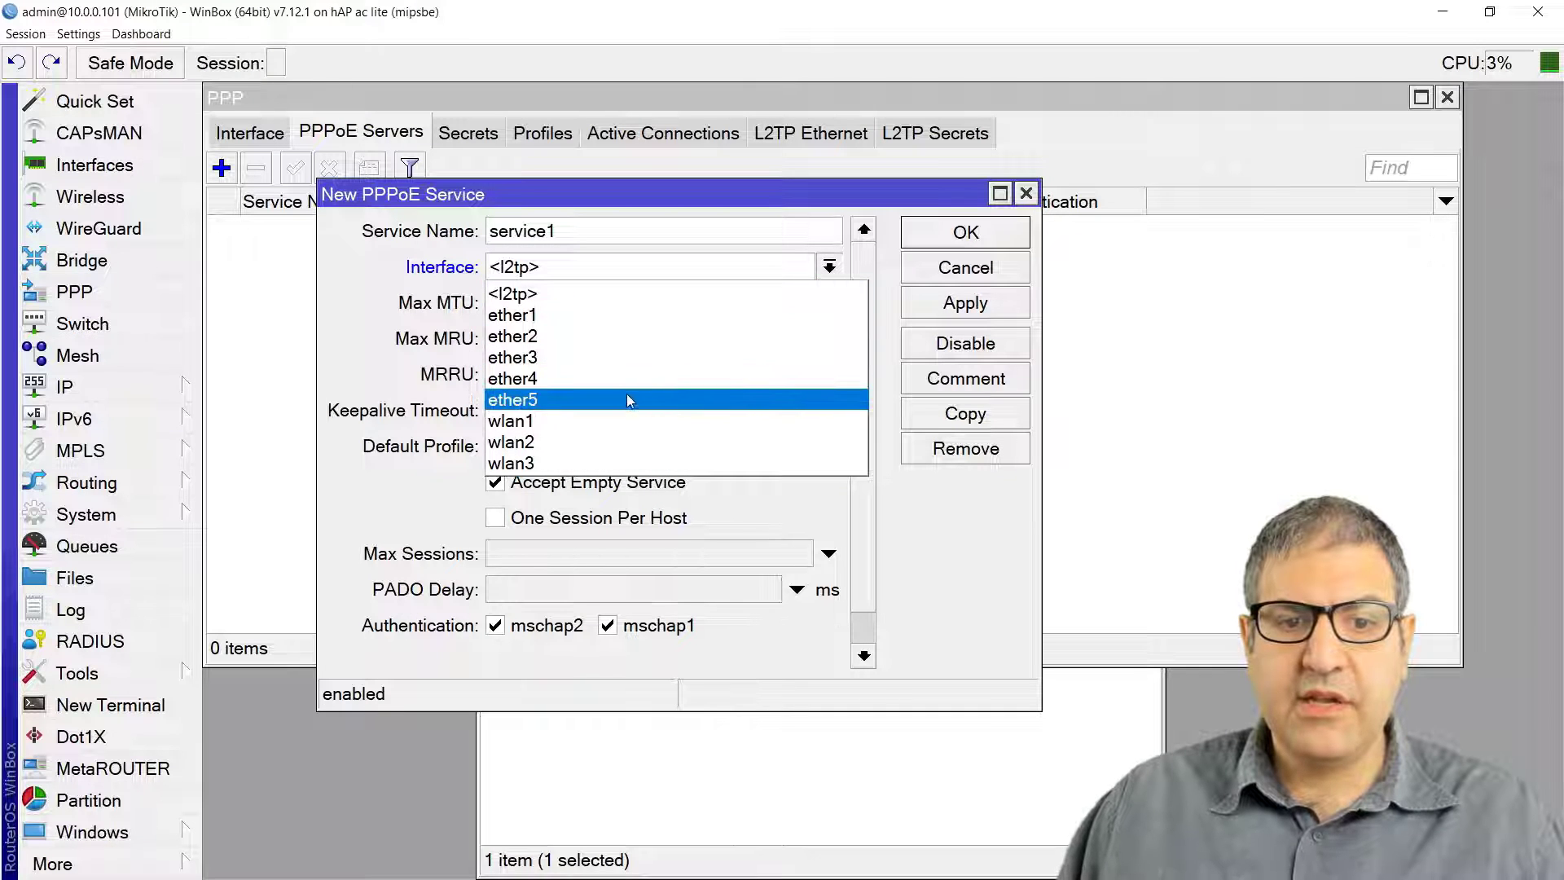
{"action": "left_click", "coordinate": [594, 421]}
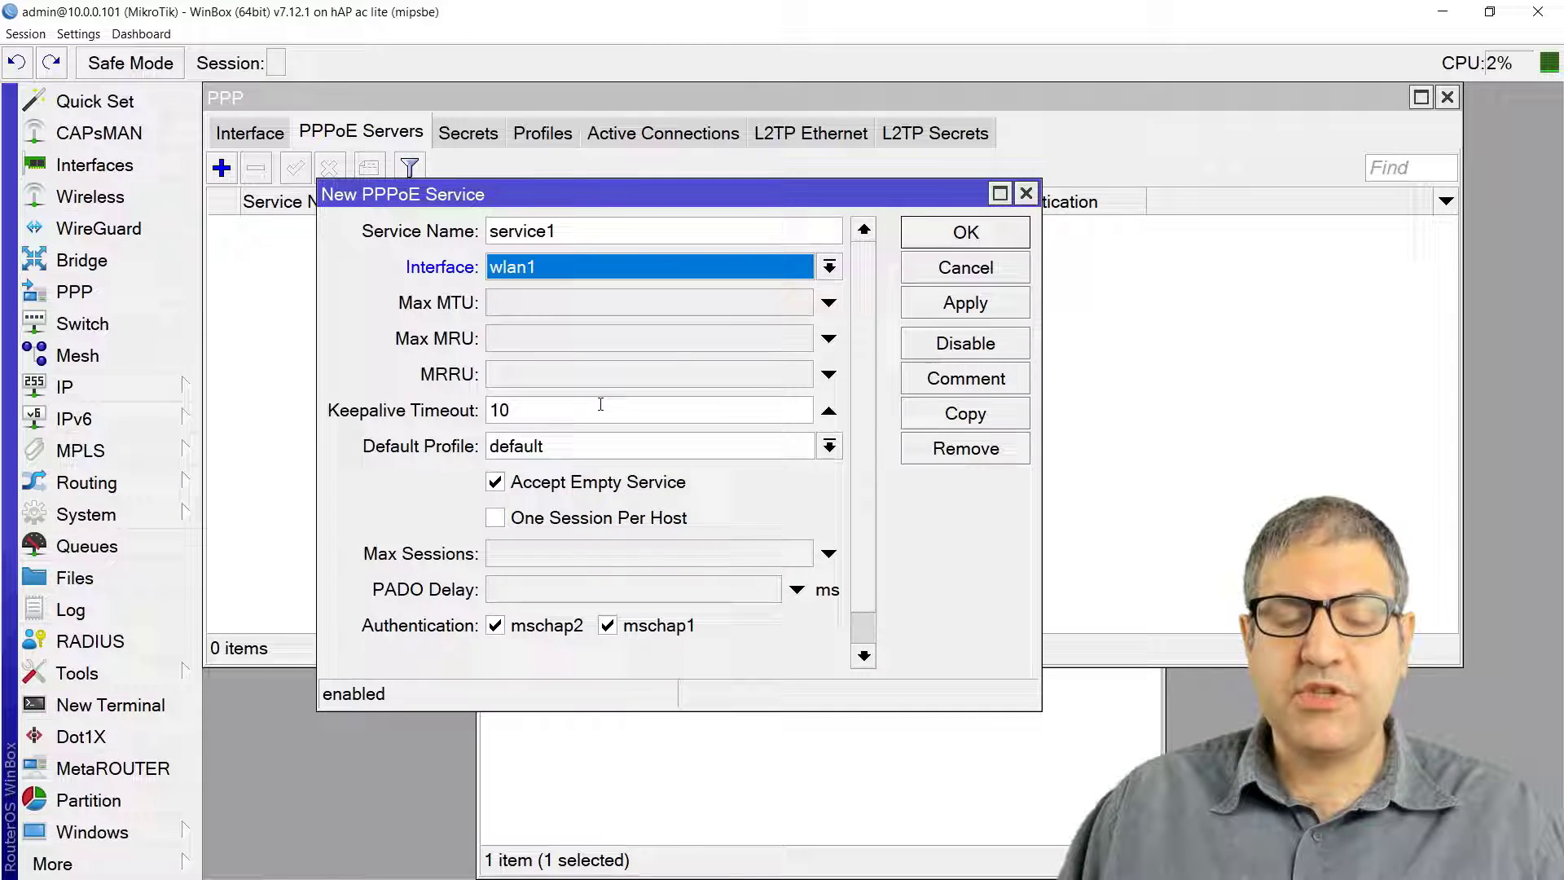
{"action": "left_click", "coordinate": [600, 448]}
{"action": "left_click", "coordinate": [579, 495]}
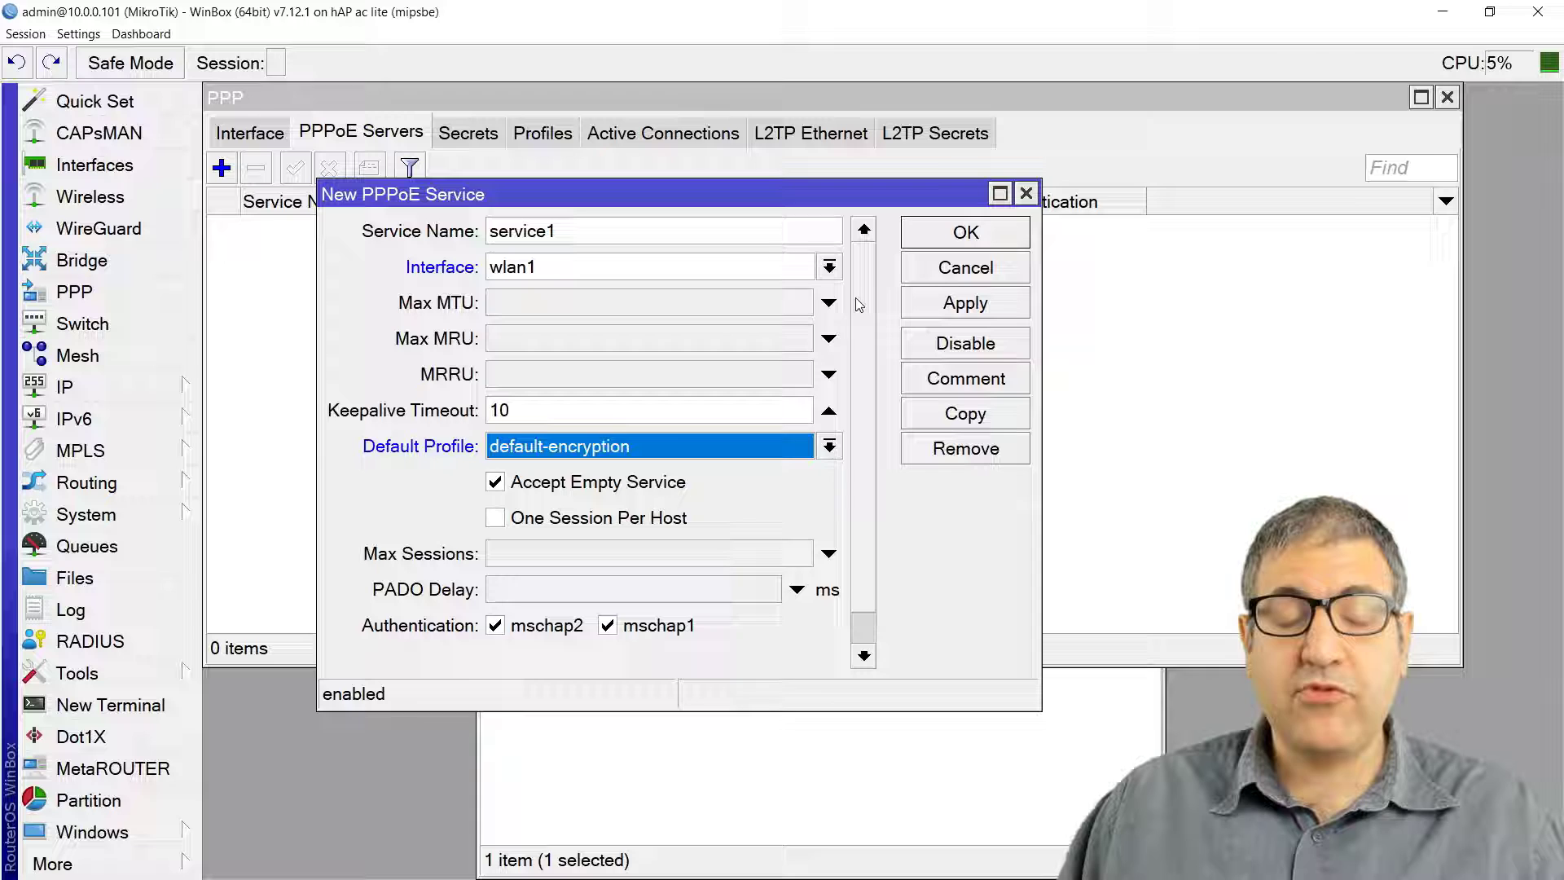
{"action": "left_click", "coordinate": [968, 308]}
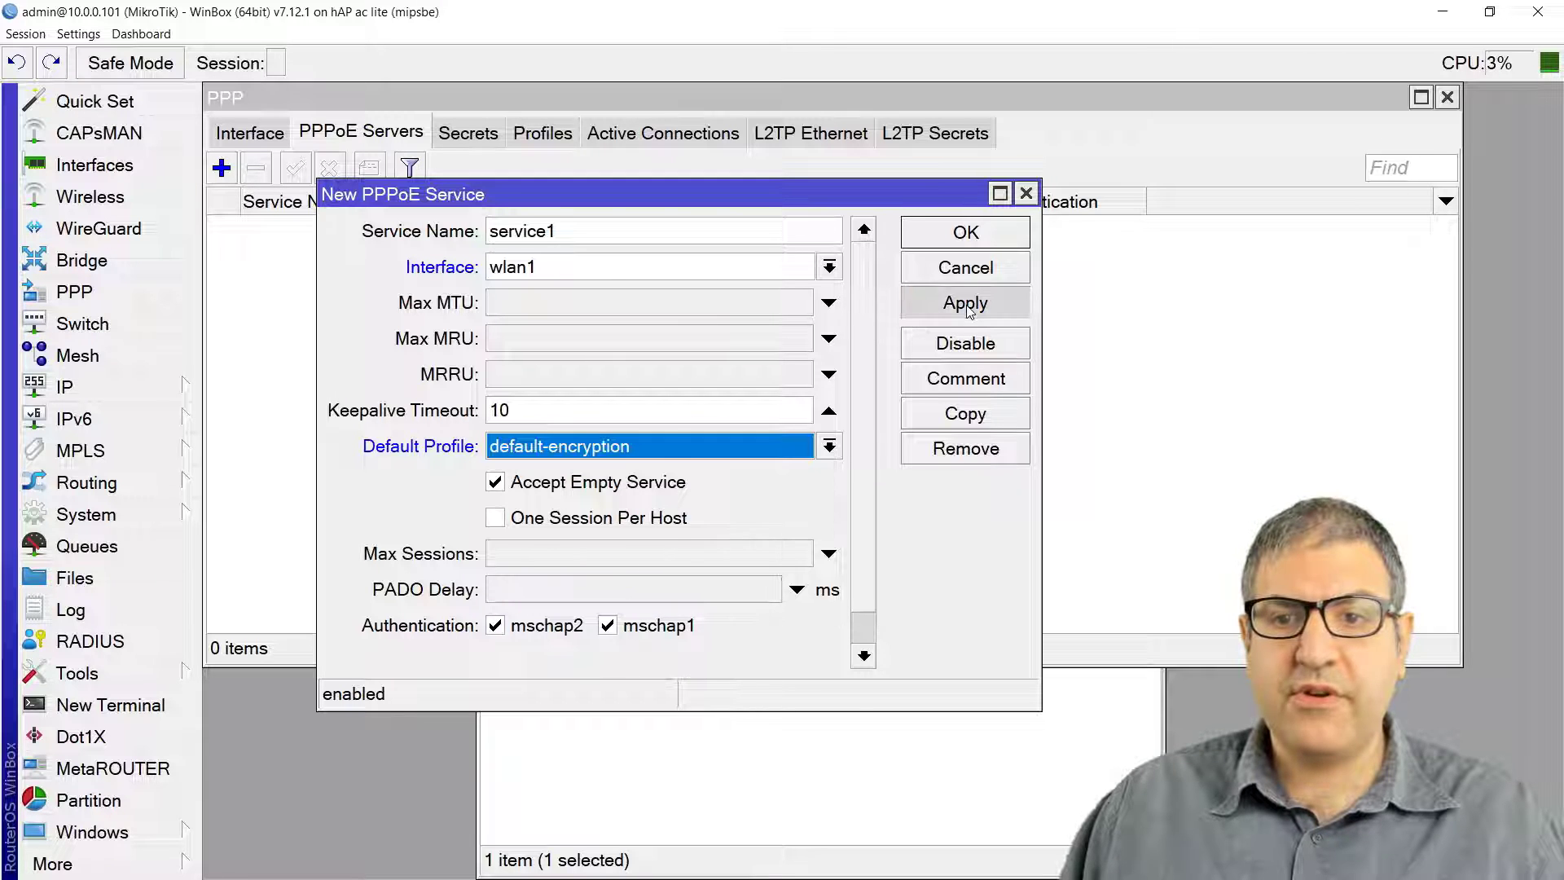
{"action": "left_click", "coordinate": [984, 235]}
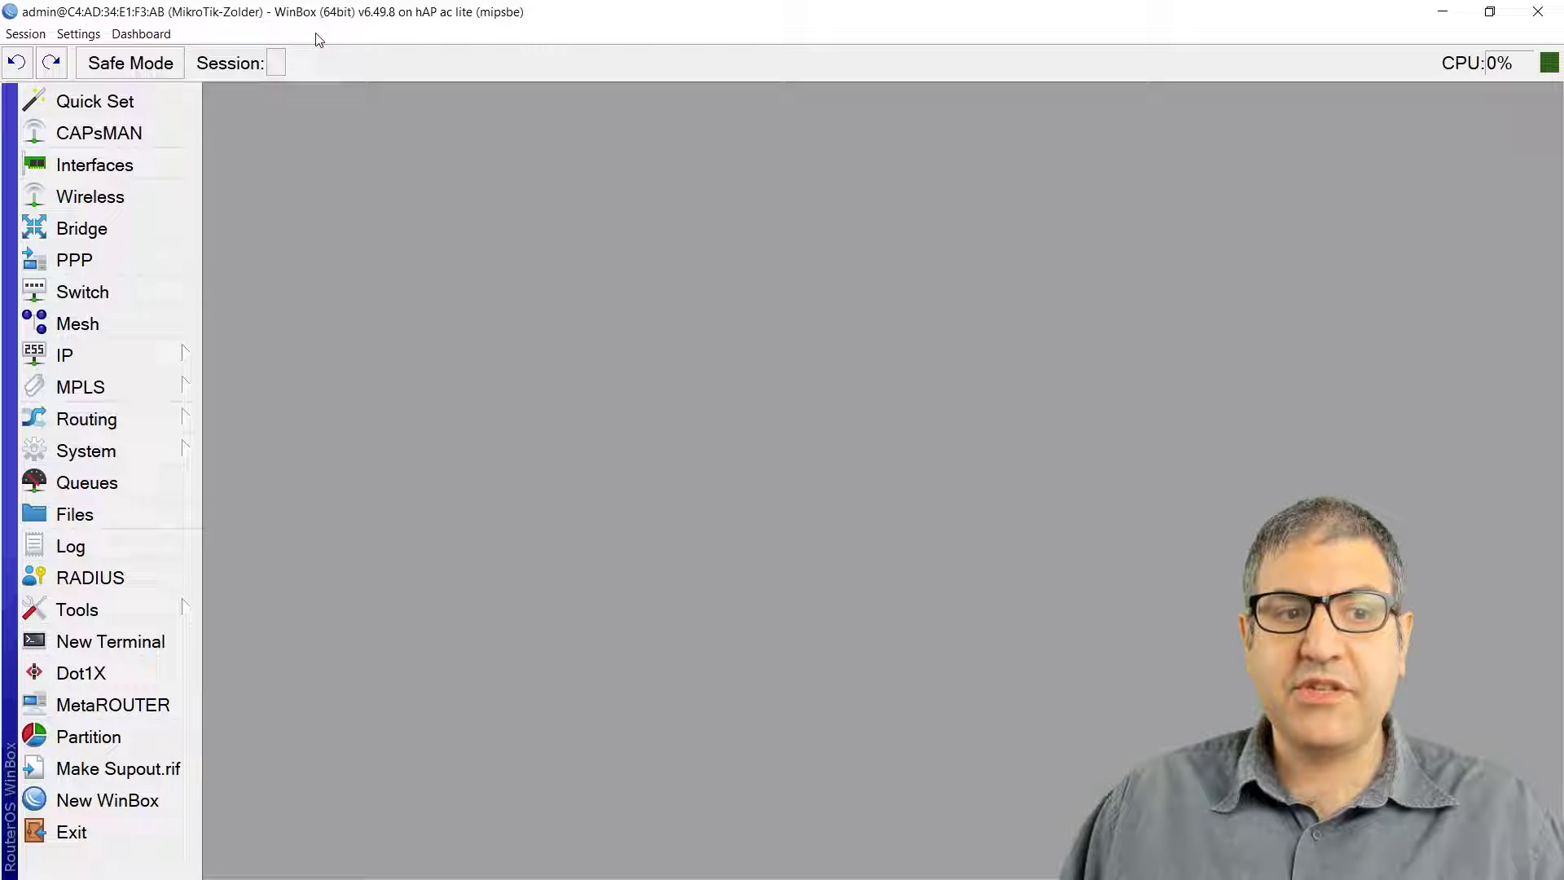
Step: Ping 8.8.8.8 from the MikroTik-Zolder terminal, which reports no route to host
{"action": "left_click", "coordinate": [158, 641]}
{"action": "type", "text": "pinh"}
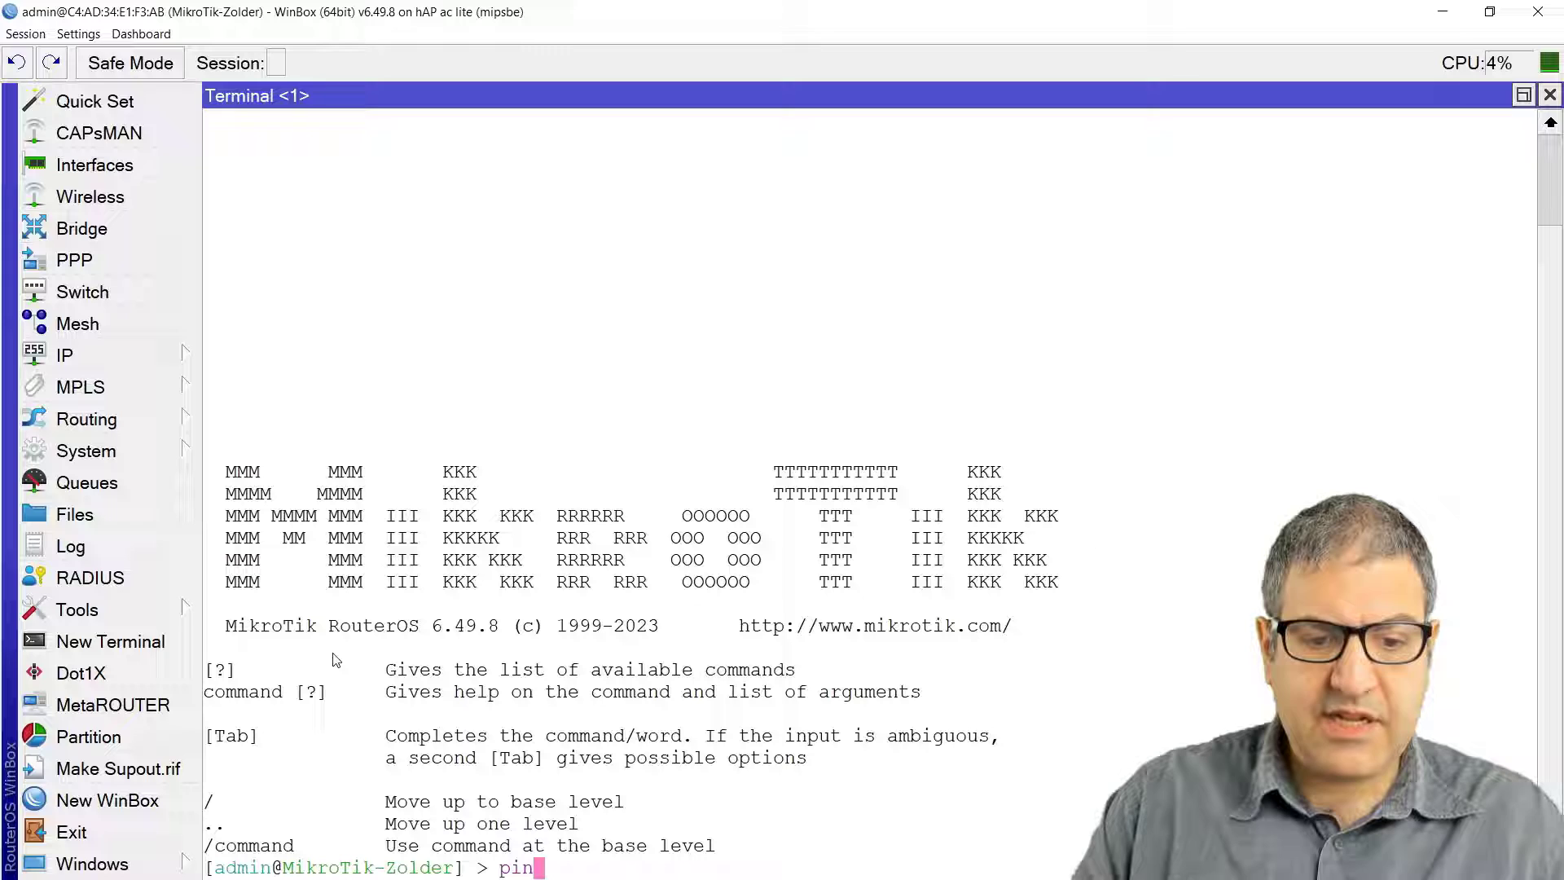
{"action": "key", "text": "BackSpace"}
{"action": "key", "text": "BackSpace"}
{"action": "type", "text": "g 8"}
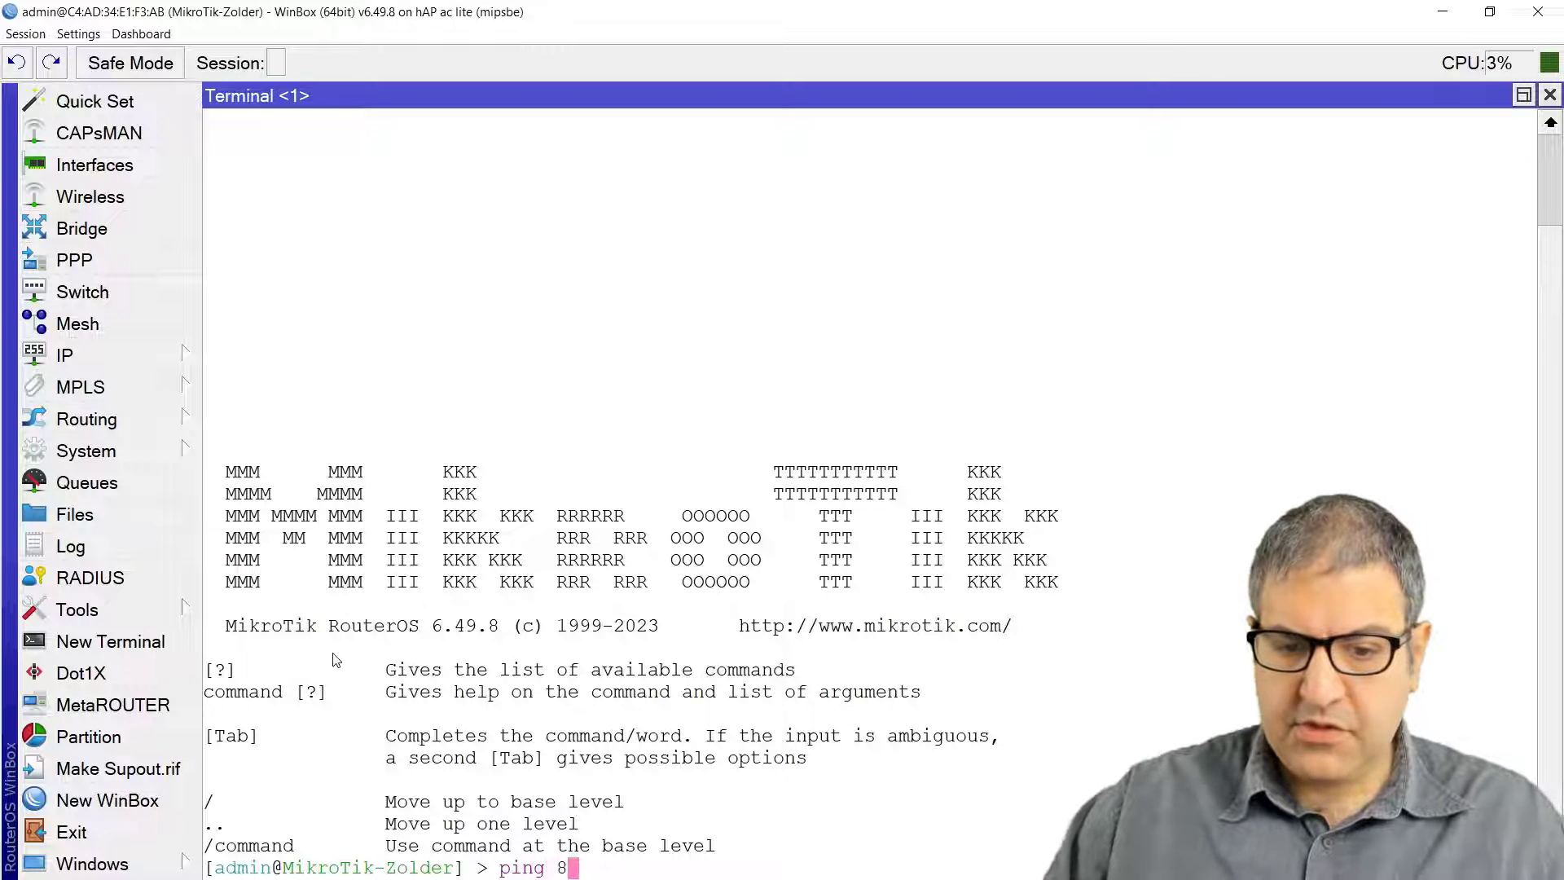
{"action": "type", "text": ".8.8.8"}
{"action": "key", "text": "Return"}
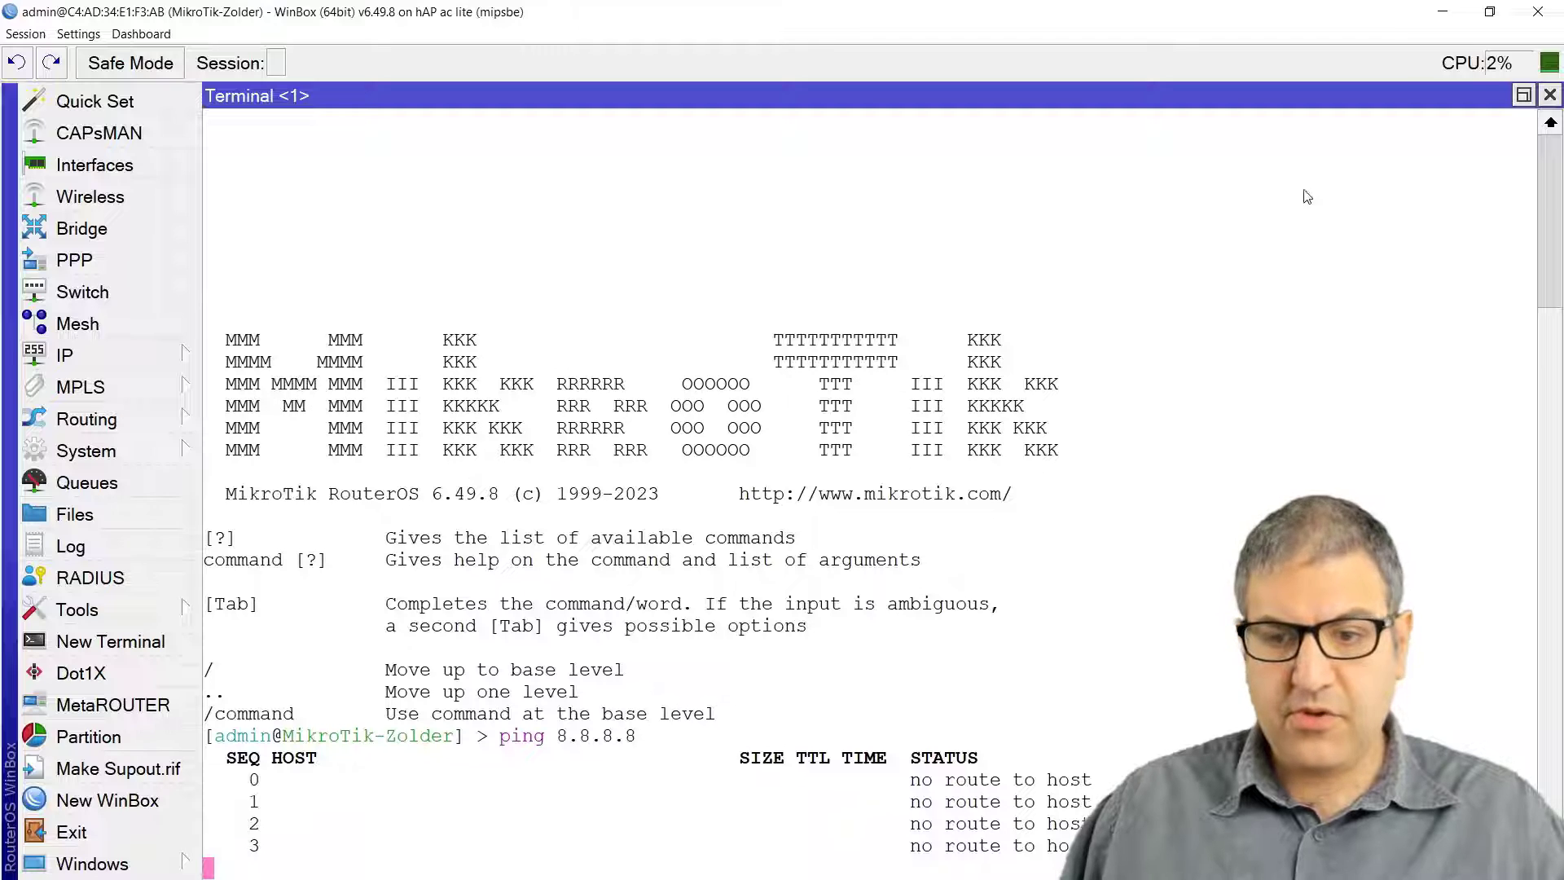
{"action": "key", "text": "ctrl+c"}
{"action": "left_click", "coordinate": [1550, 95]}
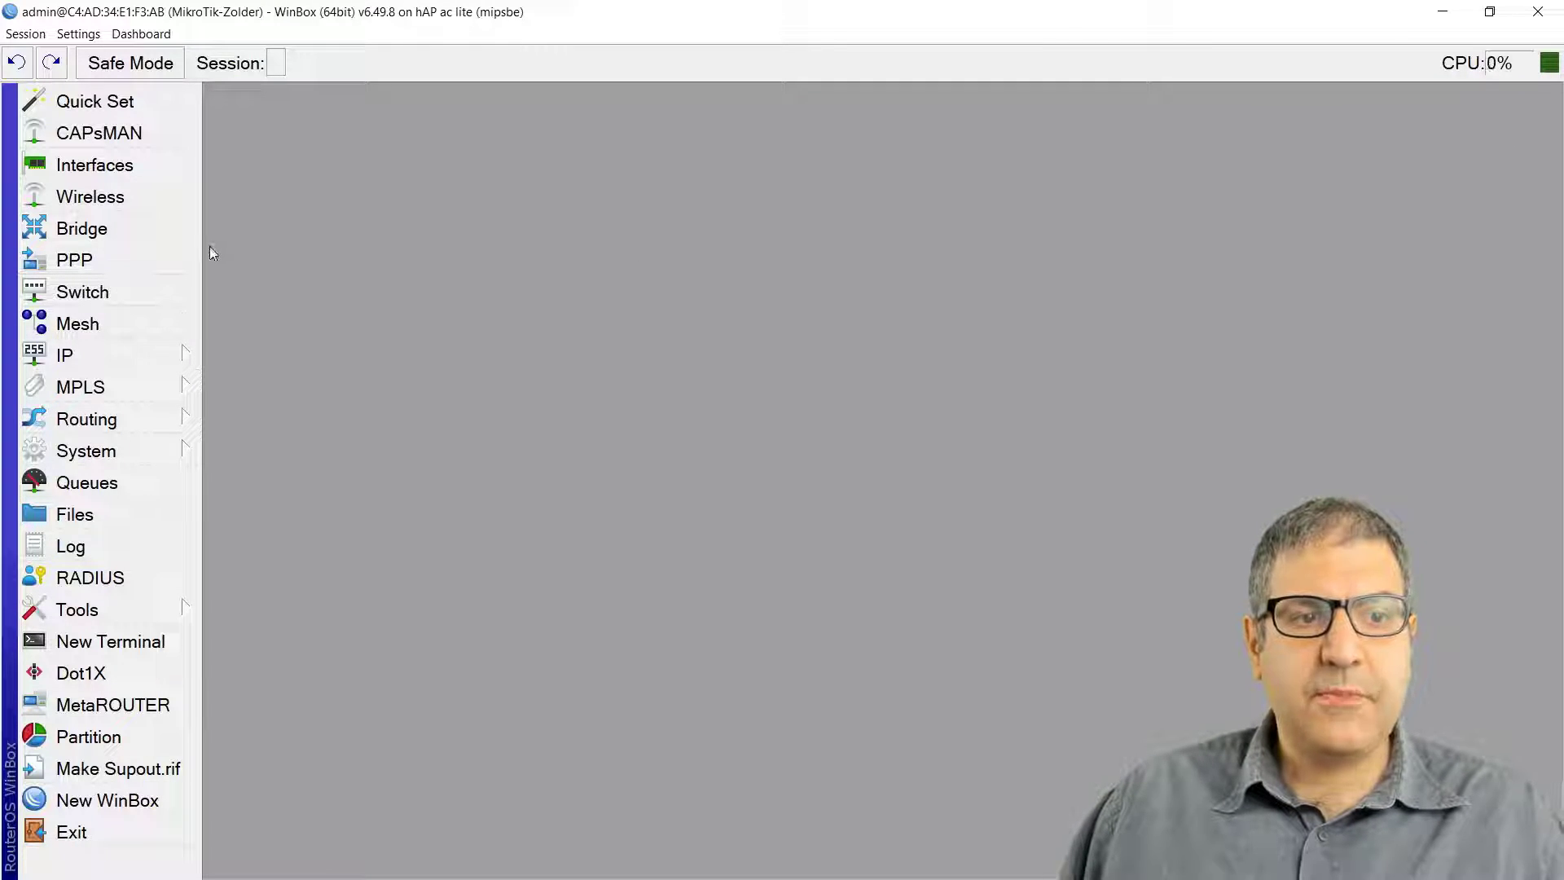
Step: Enable wlan1 and connect it to the Hotspot network found by scanning
{"action": "left_click", "coordinate": [139, 200]}
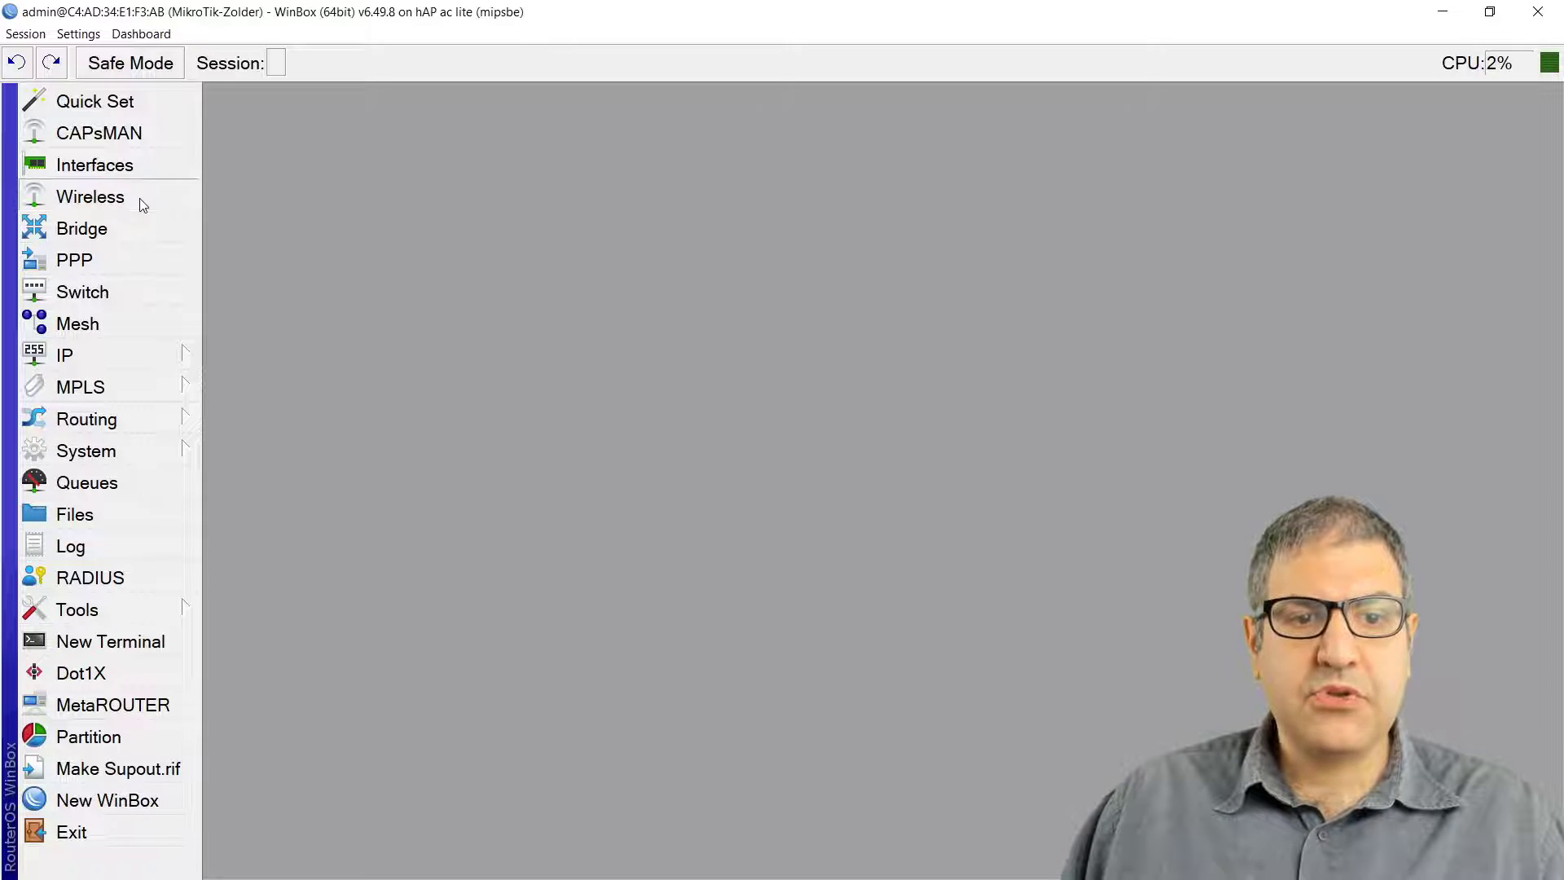
{"action": "left_click", "coordinate": [325, 303]}
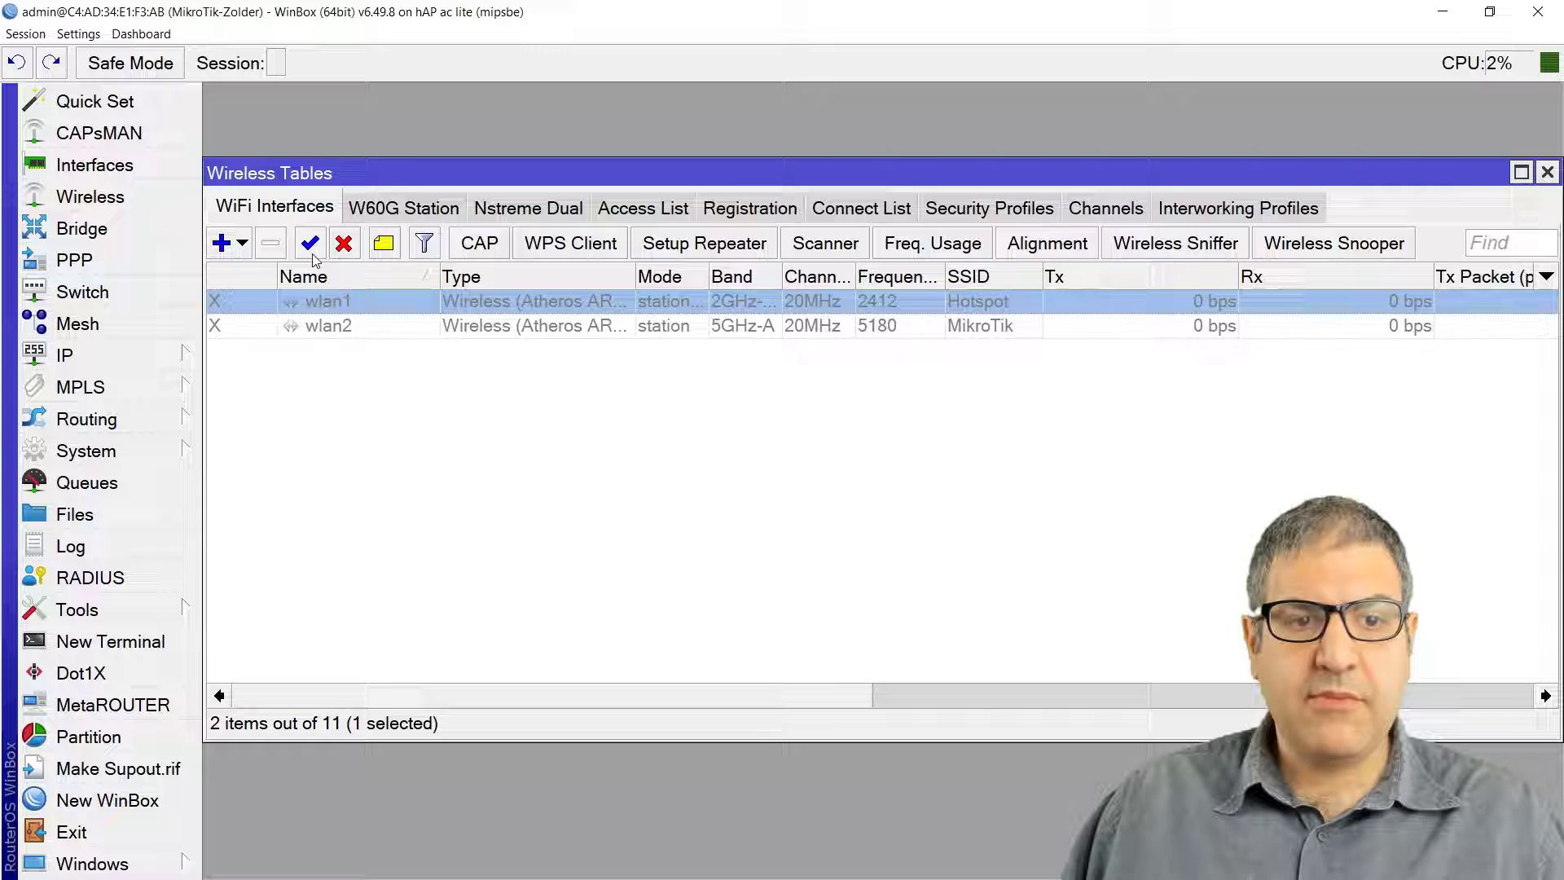
{"action": "left_click", "coordinate": [310, 249]}
{"action": "double_click", "coordinate": [340, 306]}
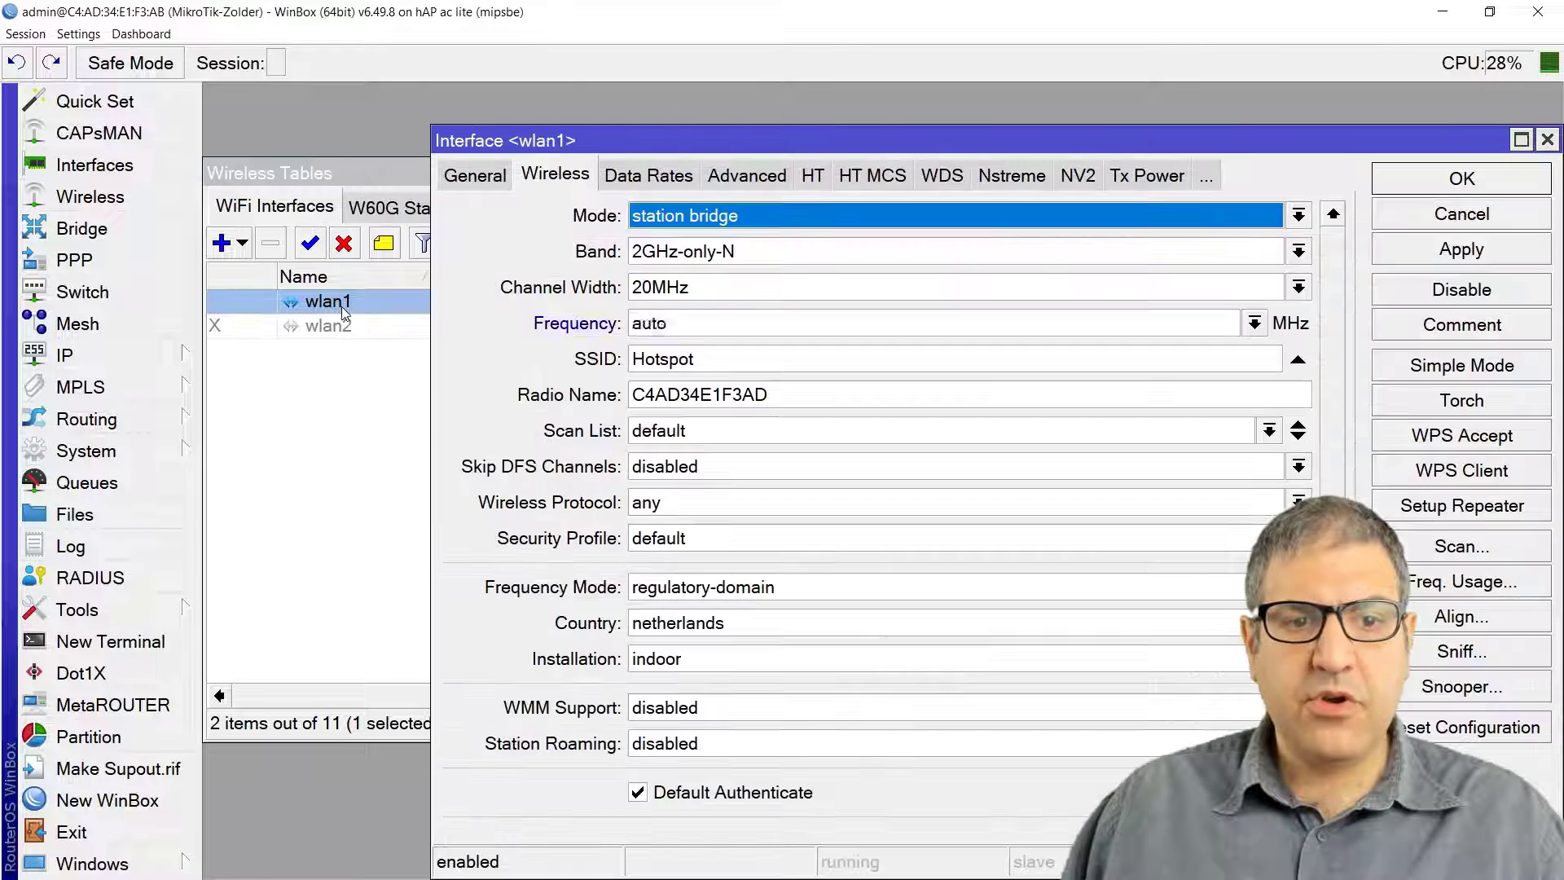
{"action": "left_click", "coordinate": [1460, 548]}
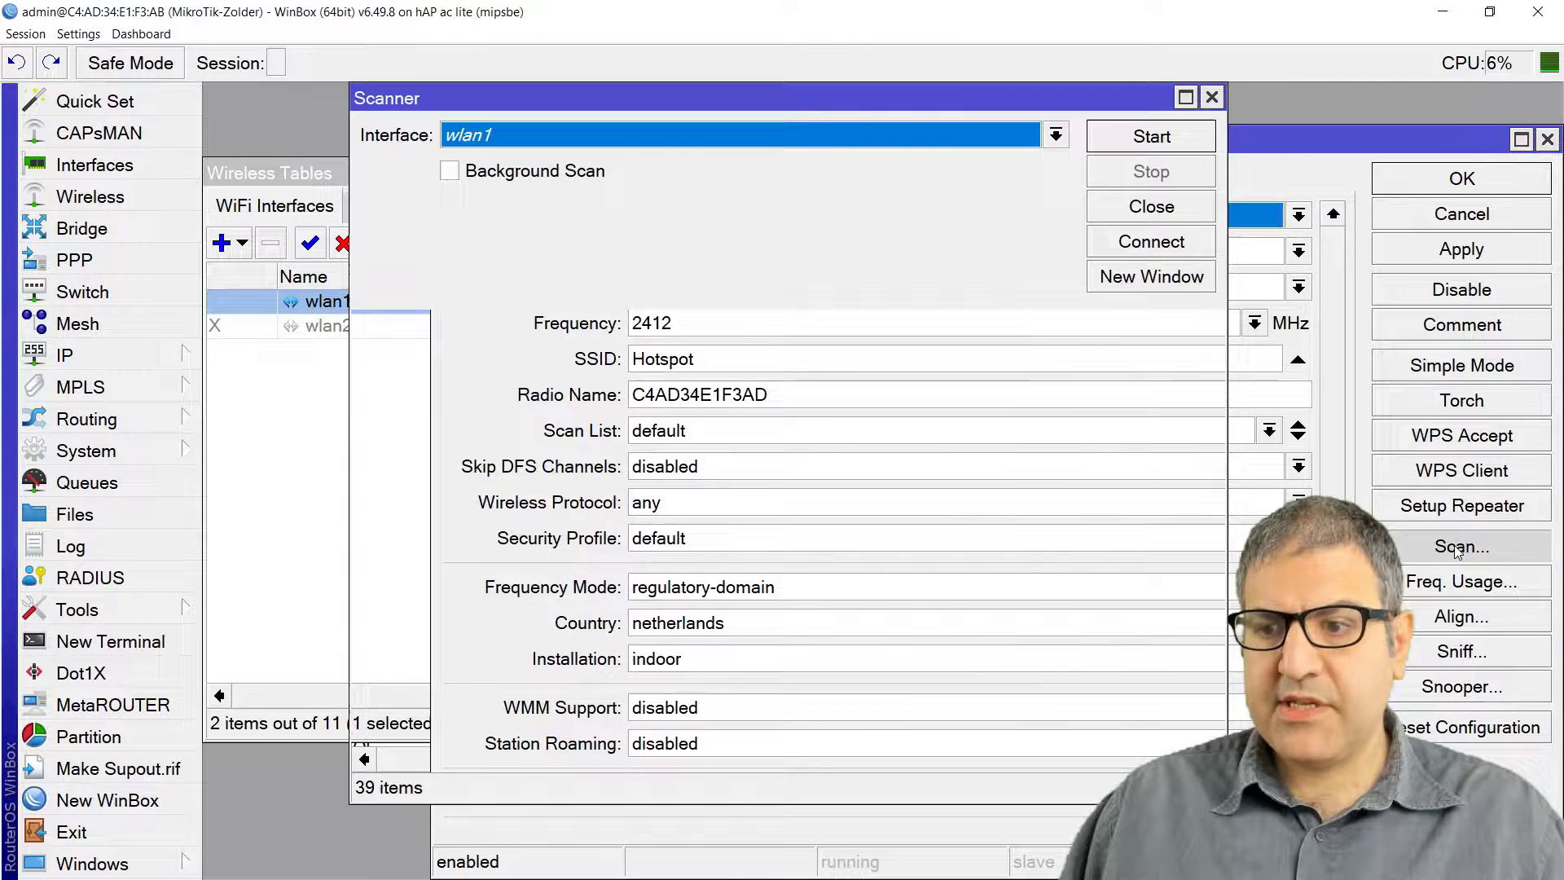
{"action": "left_click", "coordinate": [1148, 139]}
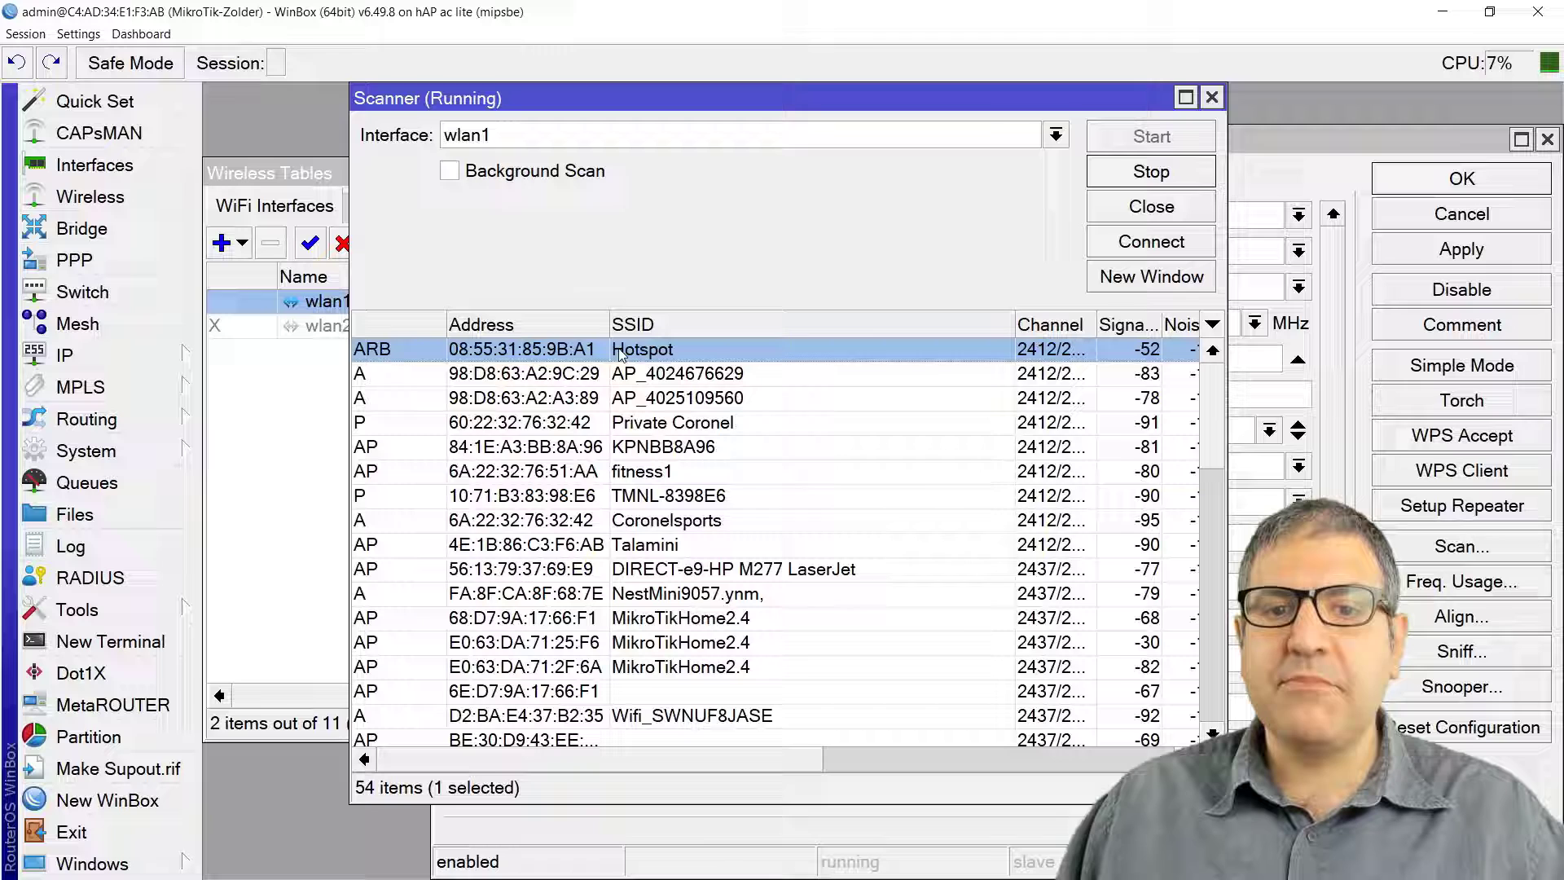
{"action": "left_click", "coordinate": [1156, 249]}
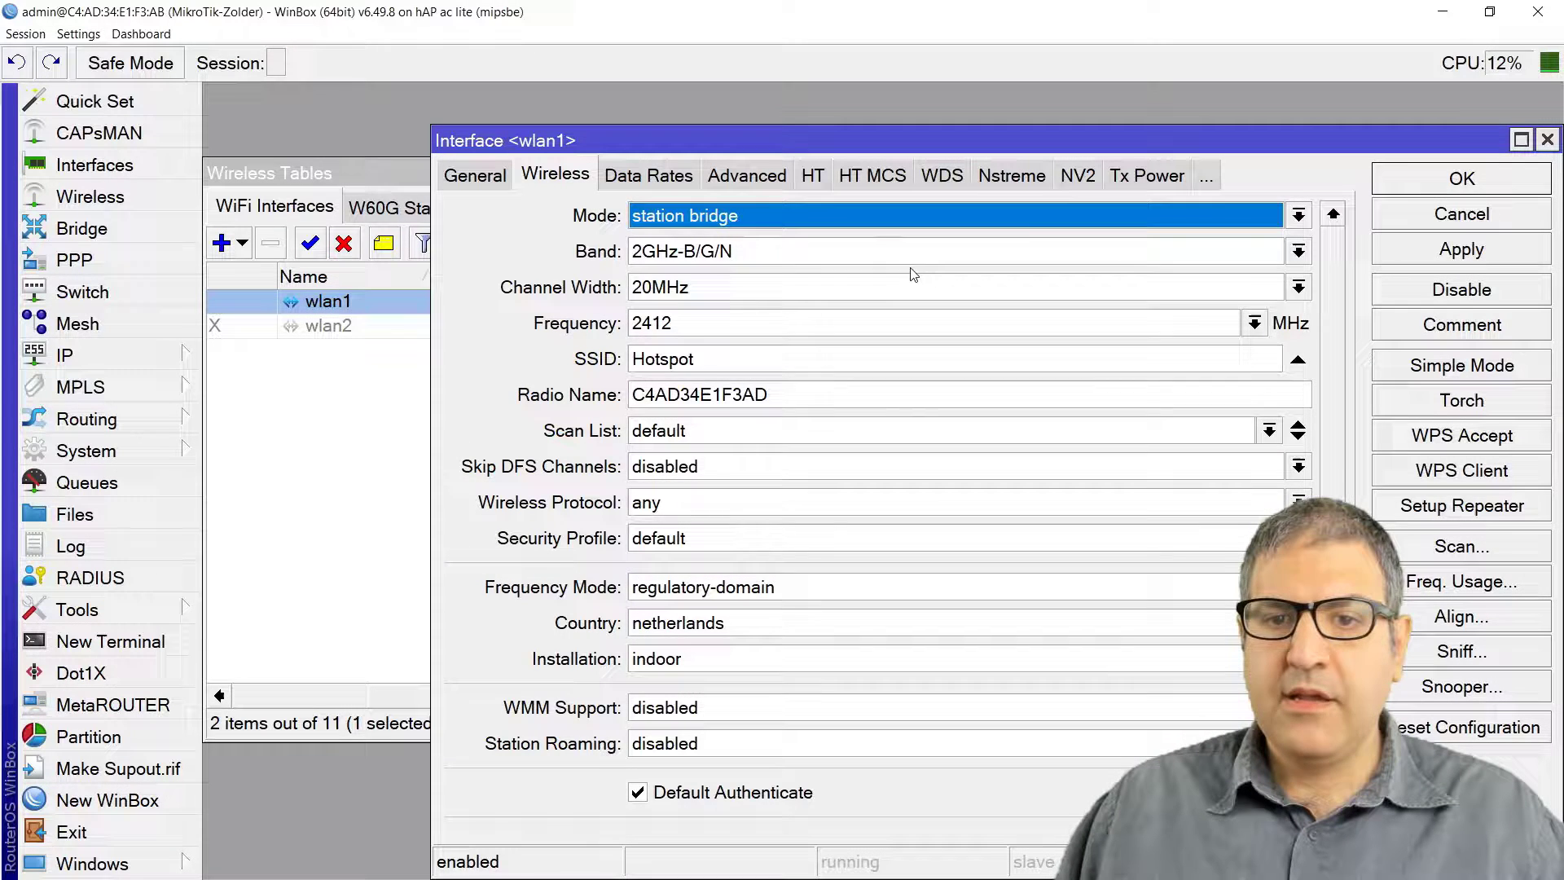
Step: Set wlan1's band to 2GHz-only-N and save the interface
{"action": "left_click", "coordinate": [892, 254]}
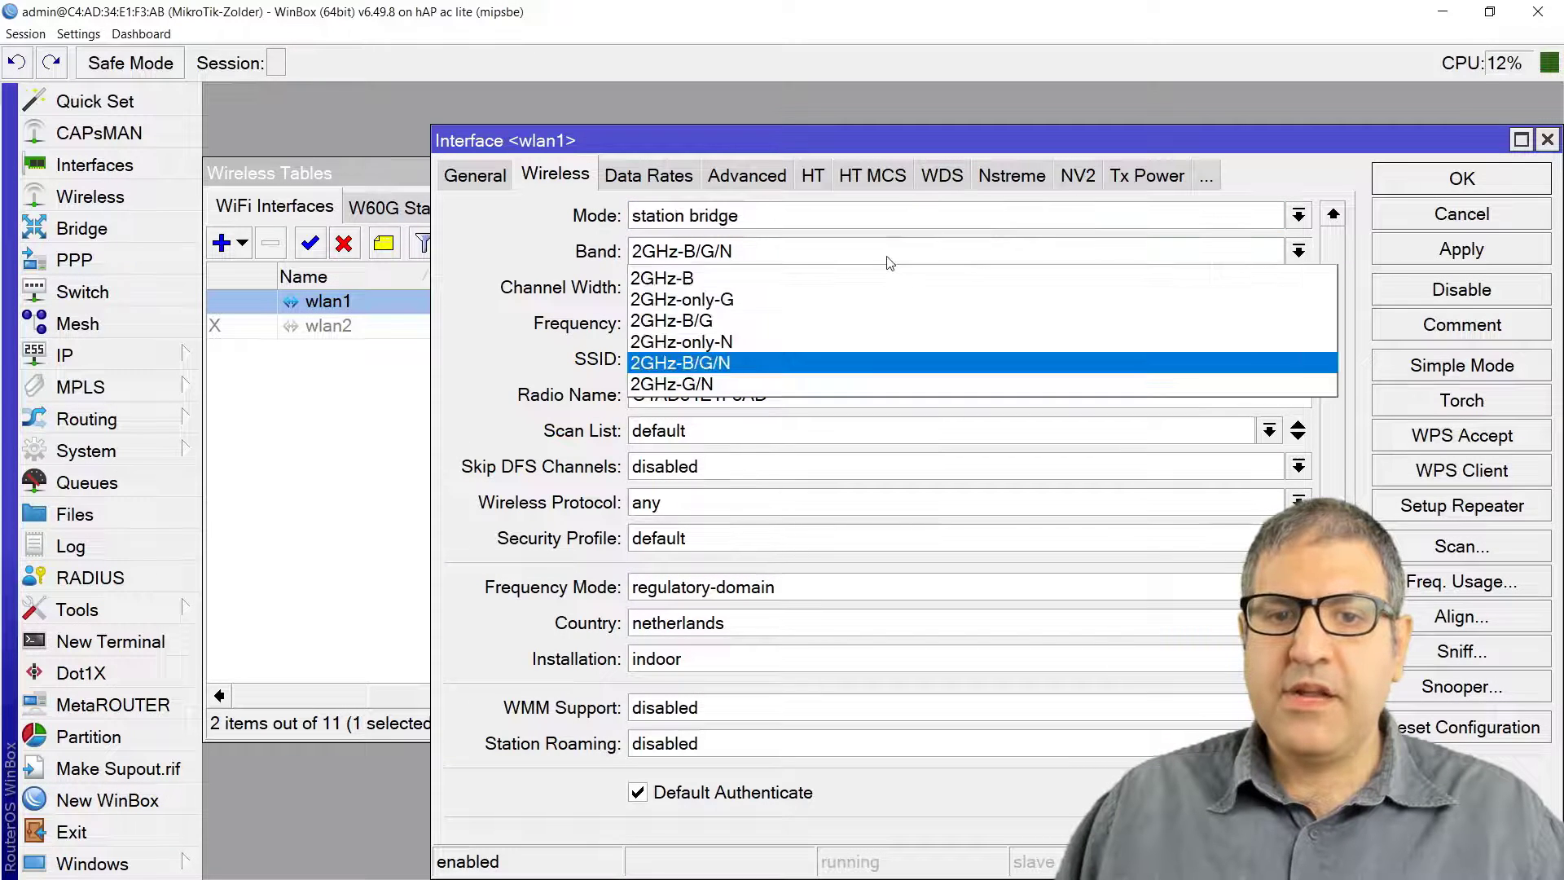
{"action": "left_click", "coordinate": [762, 342]}
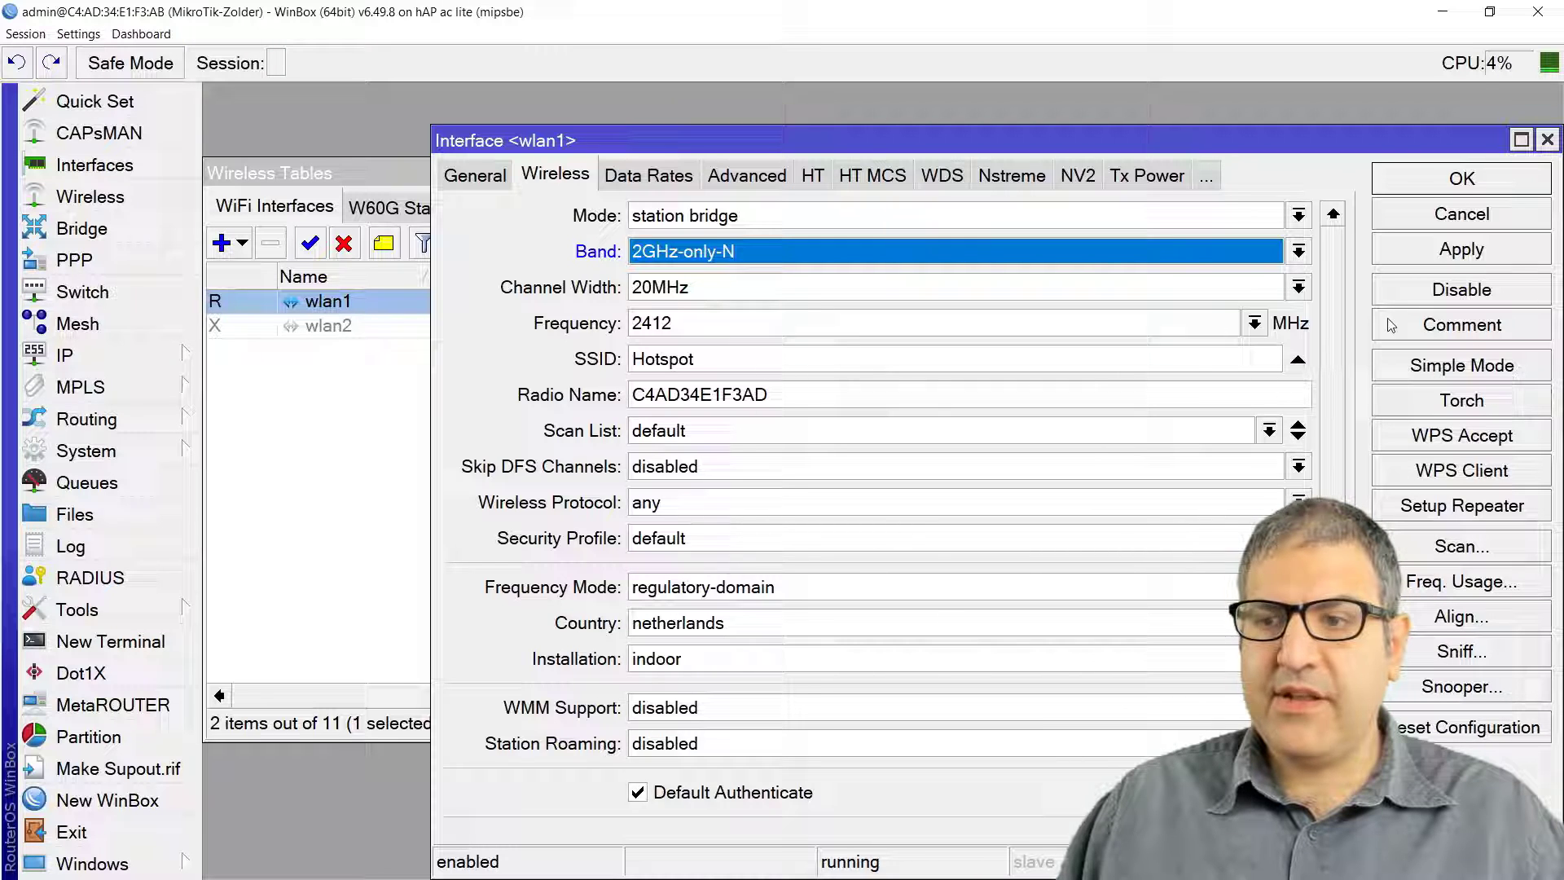
{"action": "left_click", "coordinate": [1458, 251]}
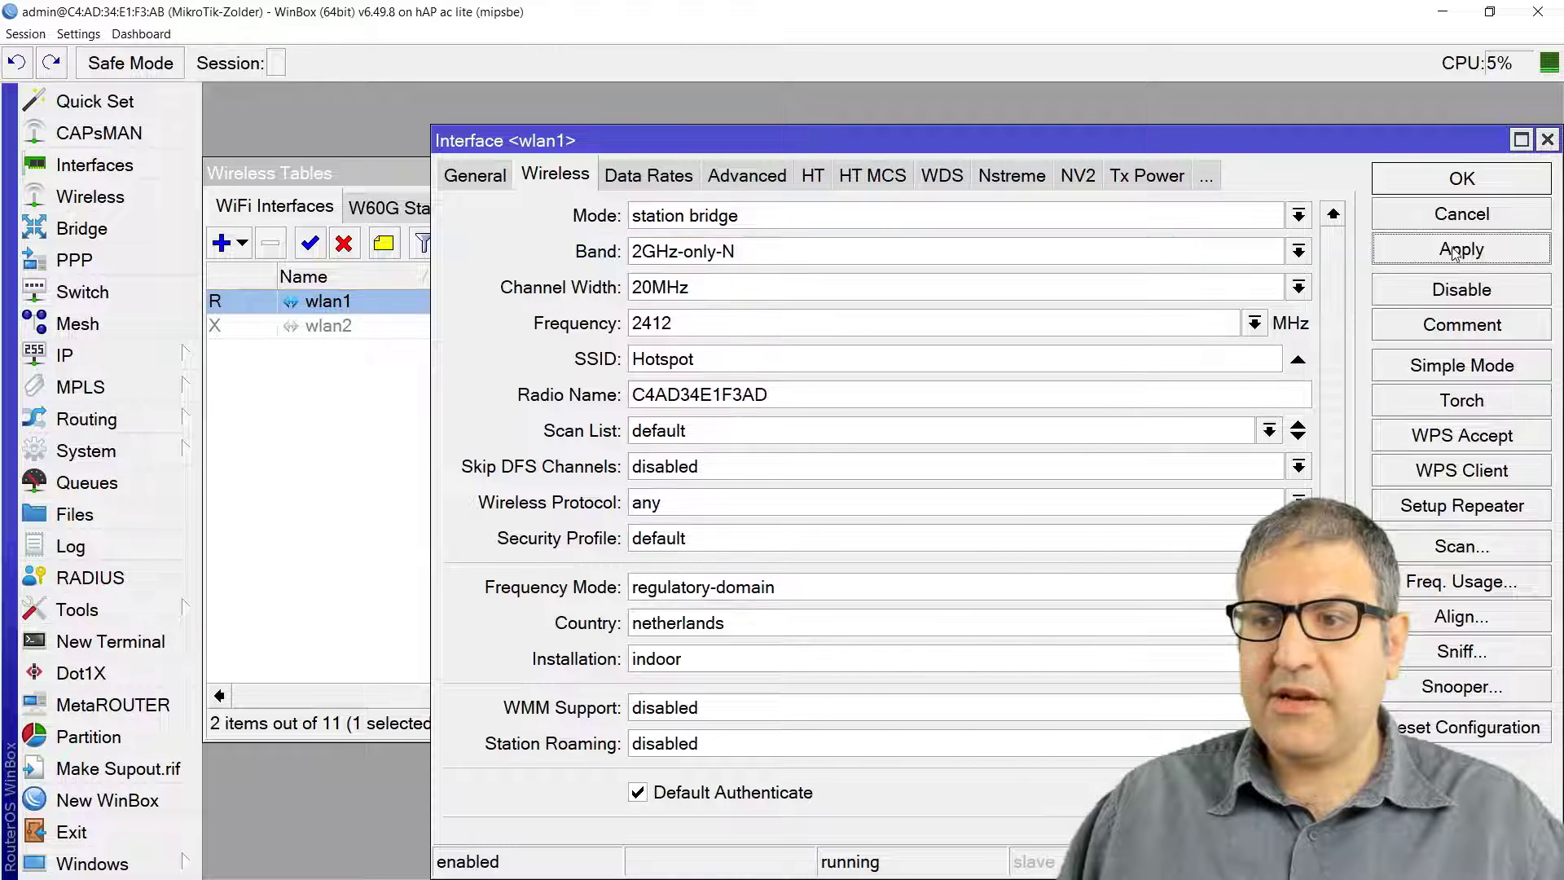
{"action": "left_click", "coordinate": [1466, 185]}
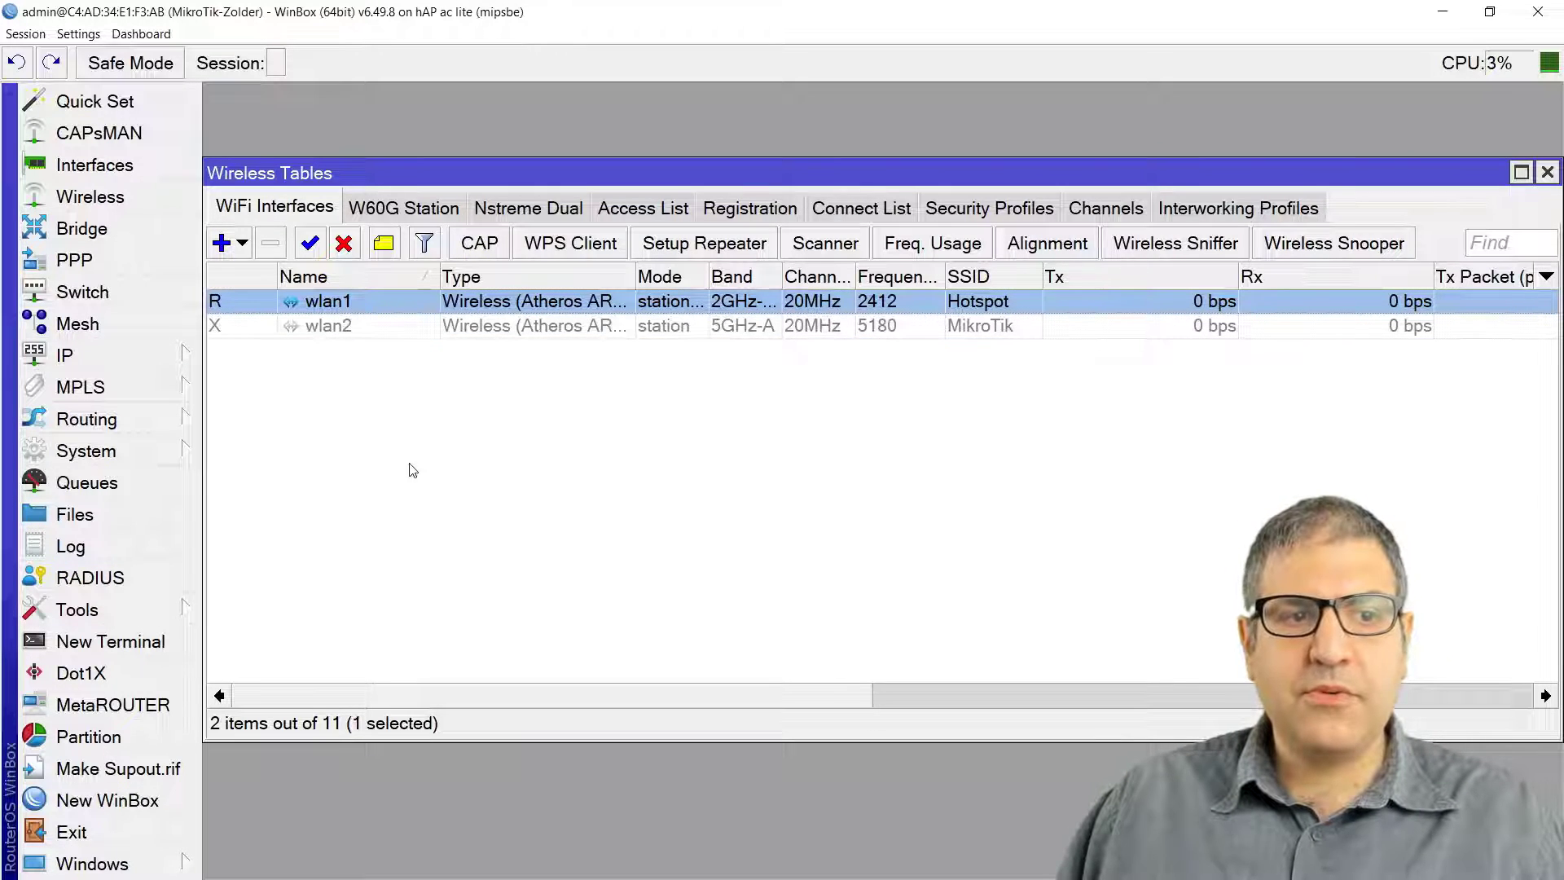
Step: Add PPPoE client pppoe-out1 bound to wlan1 and bring up its dial-out settings
{"action": "left_click", "coordinate": [111, 167]}
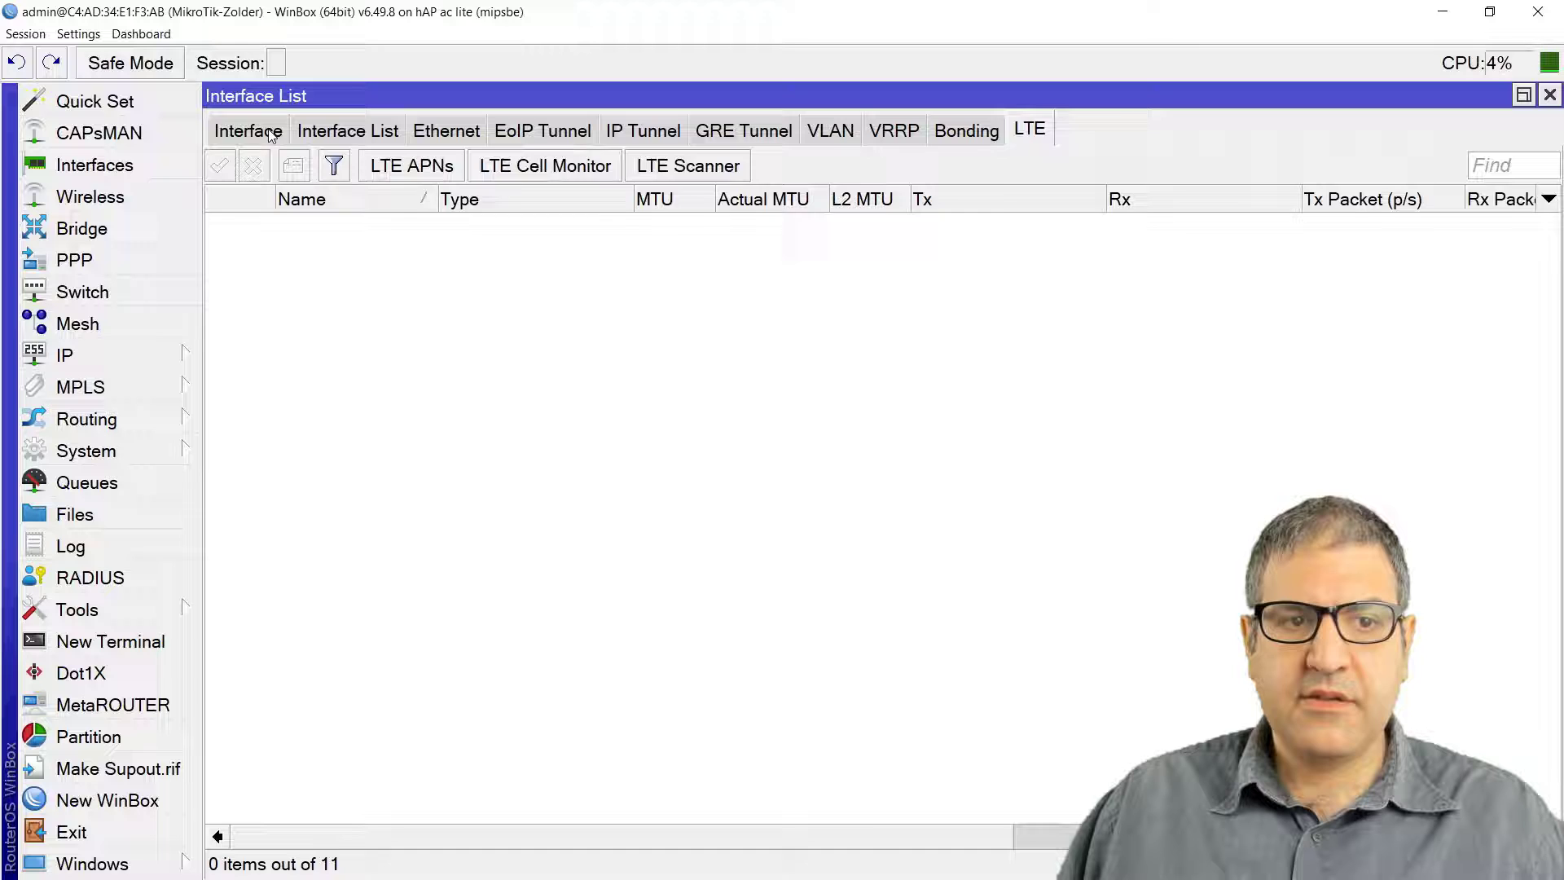
{"action": "left_click", "coordinate": [269, 133]}
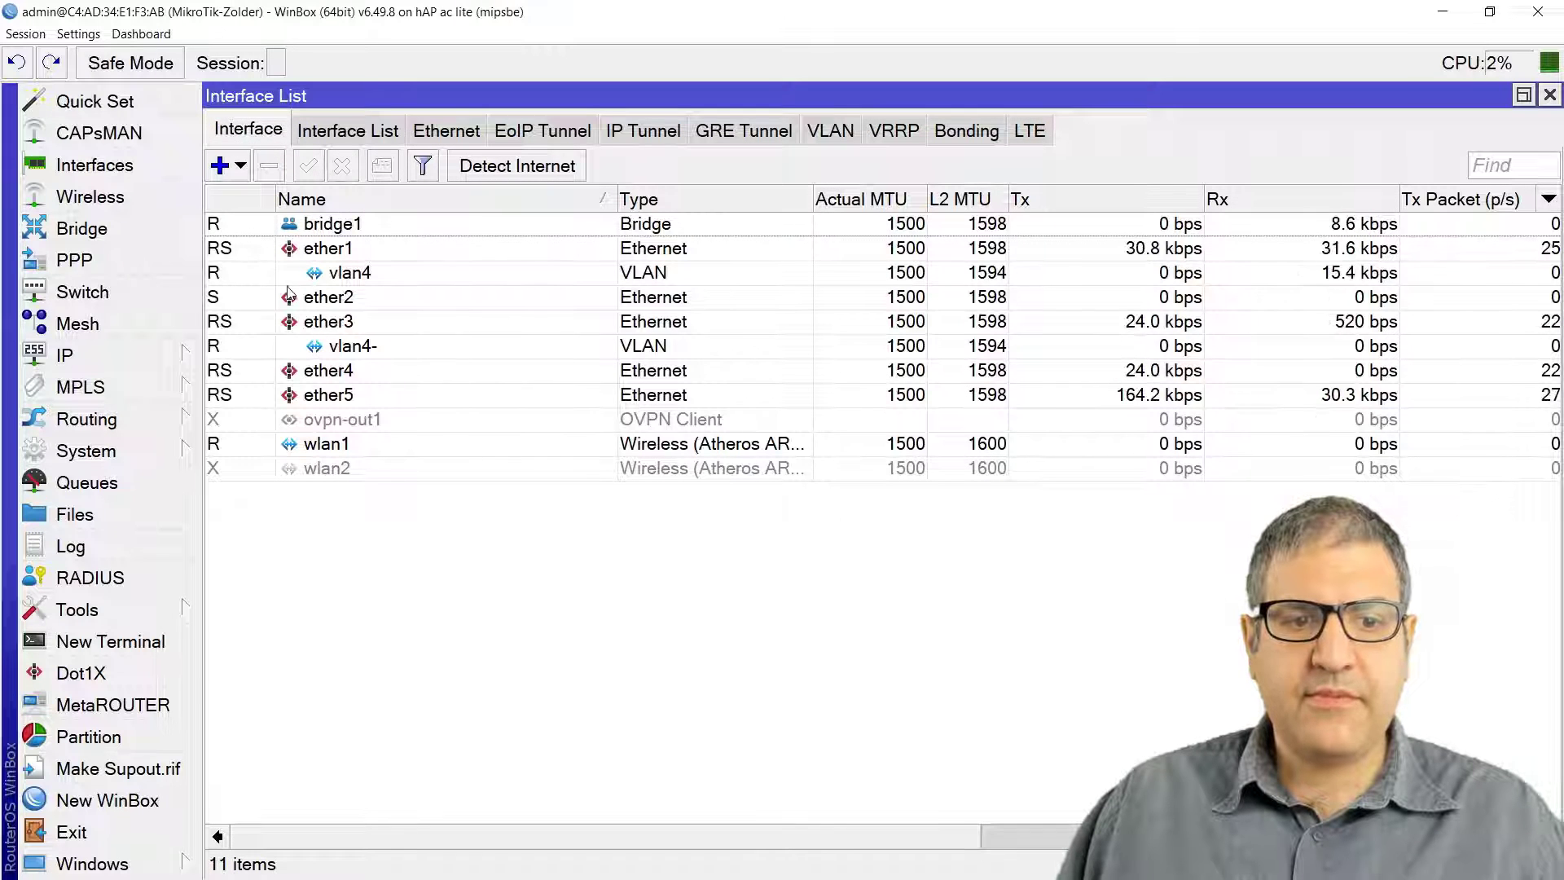
{"action": "left_click", "coordinate": [239, 167]}
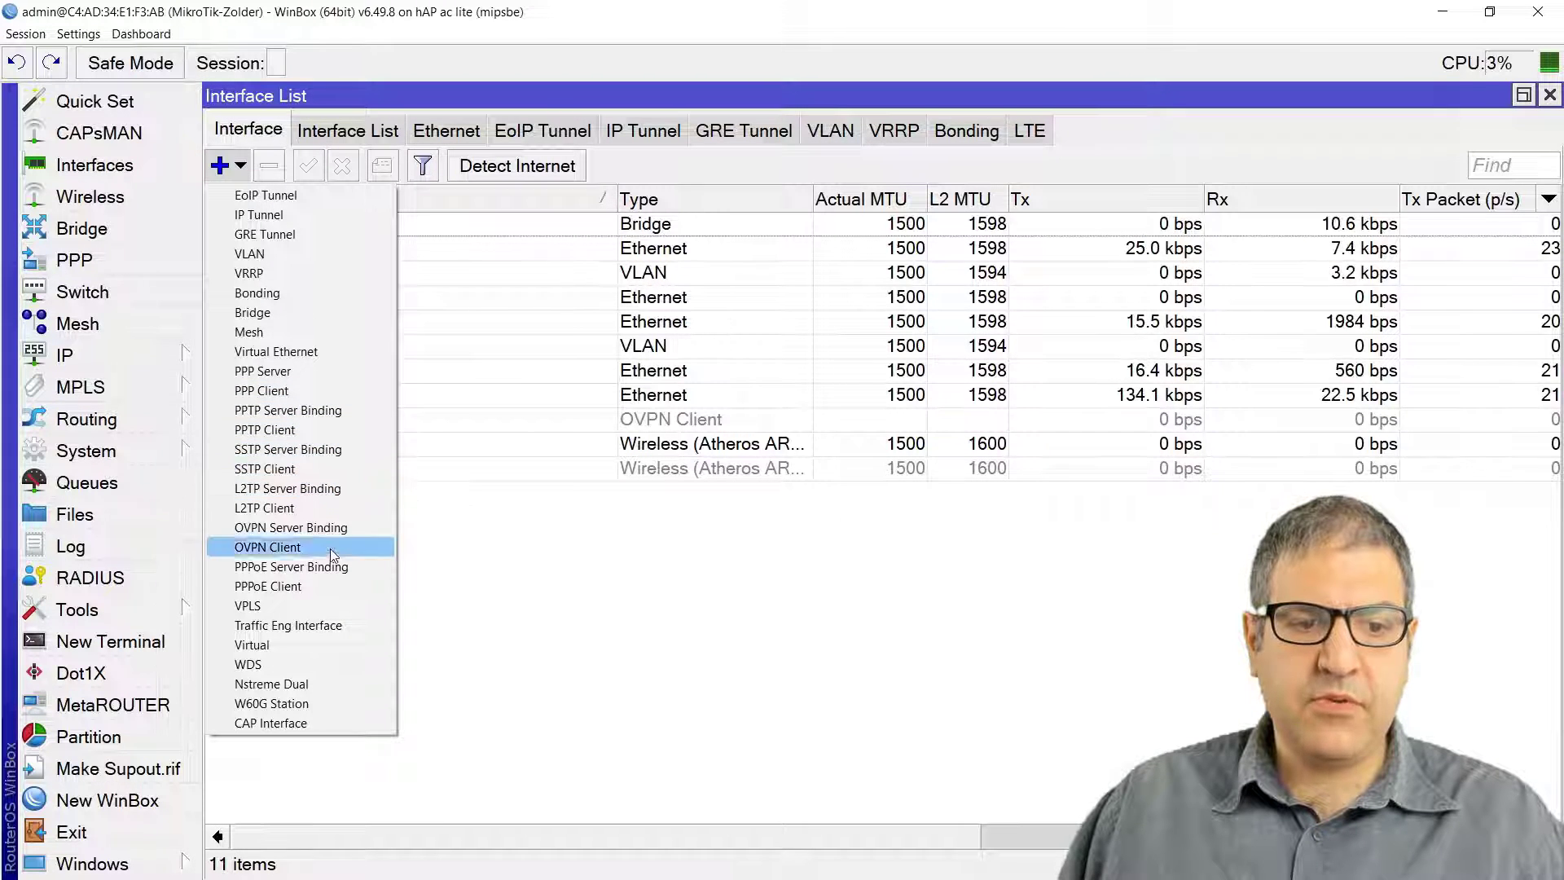
{"action": "left_click", "coordinate": [315, 586]}
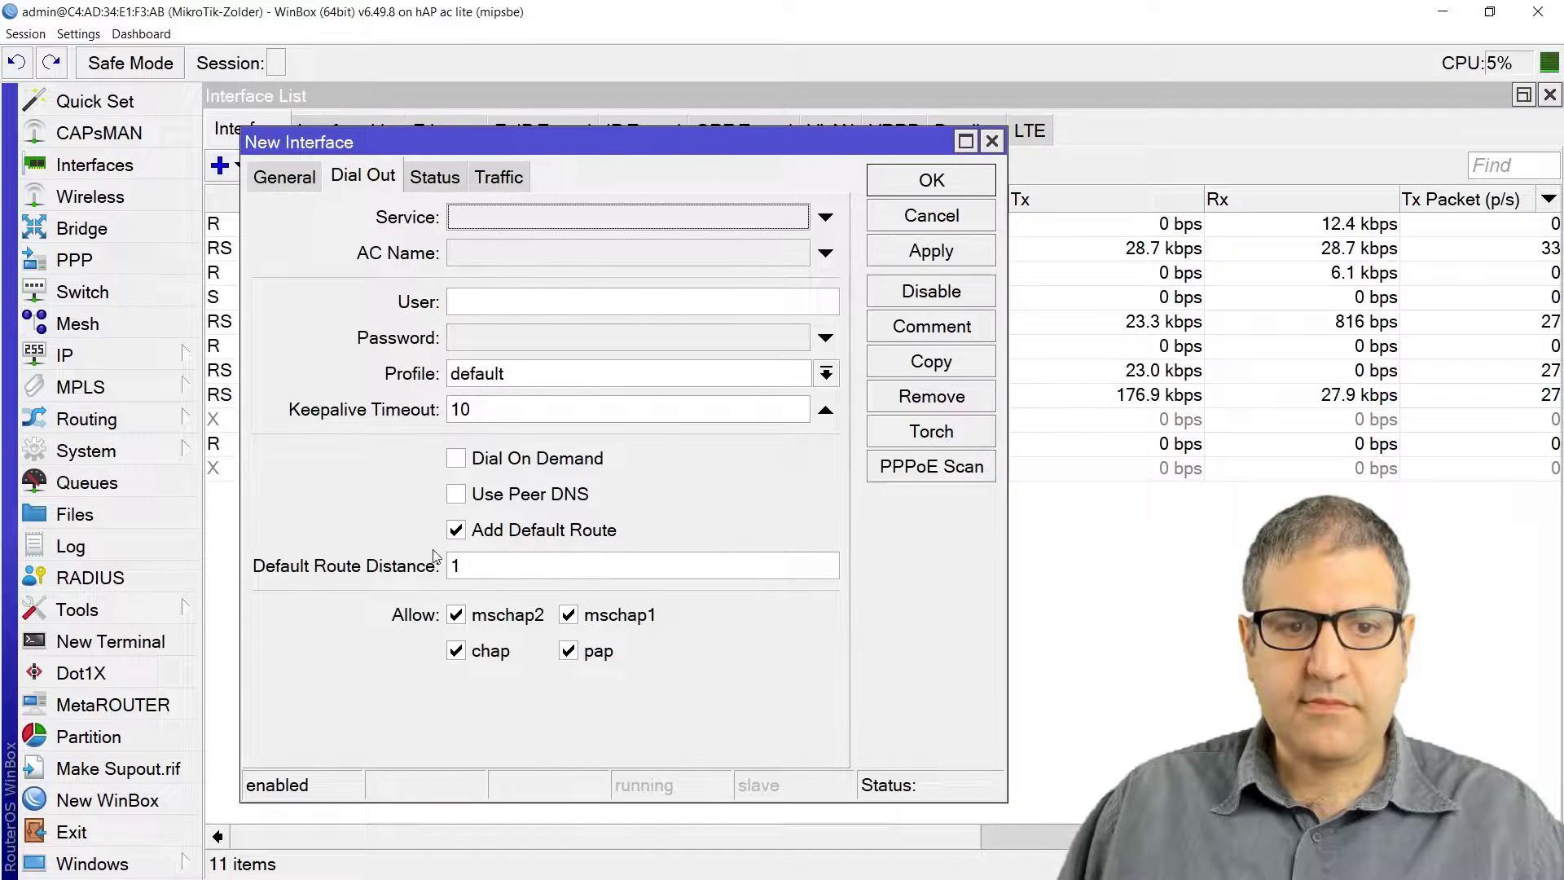
{"action": "left_click", "coordinate": [306, 184]}
{"action": "left_click", "coordinate": [479, 447]}
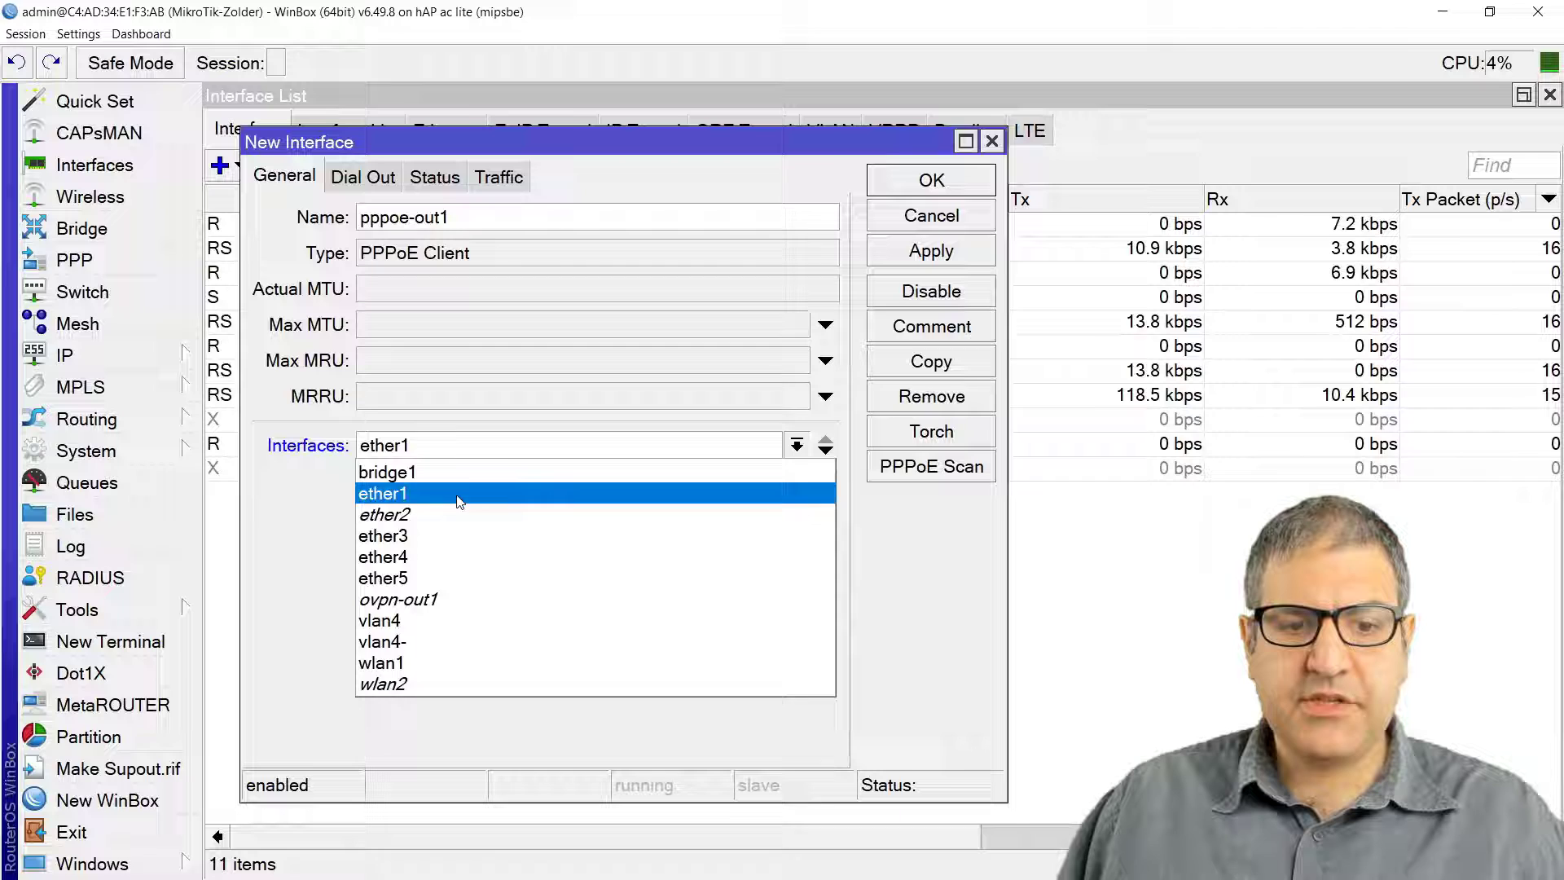
{"action": "left_click", "coordinate": [402, 663]}
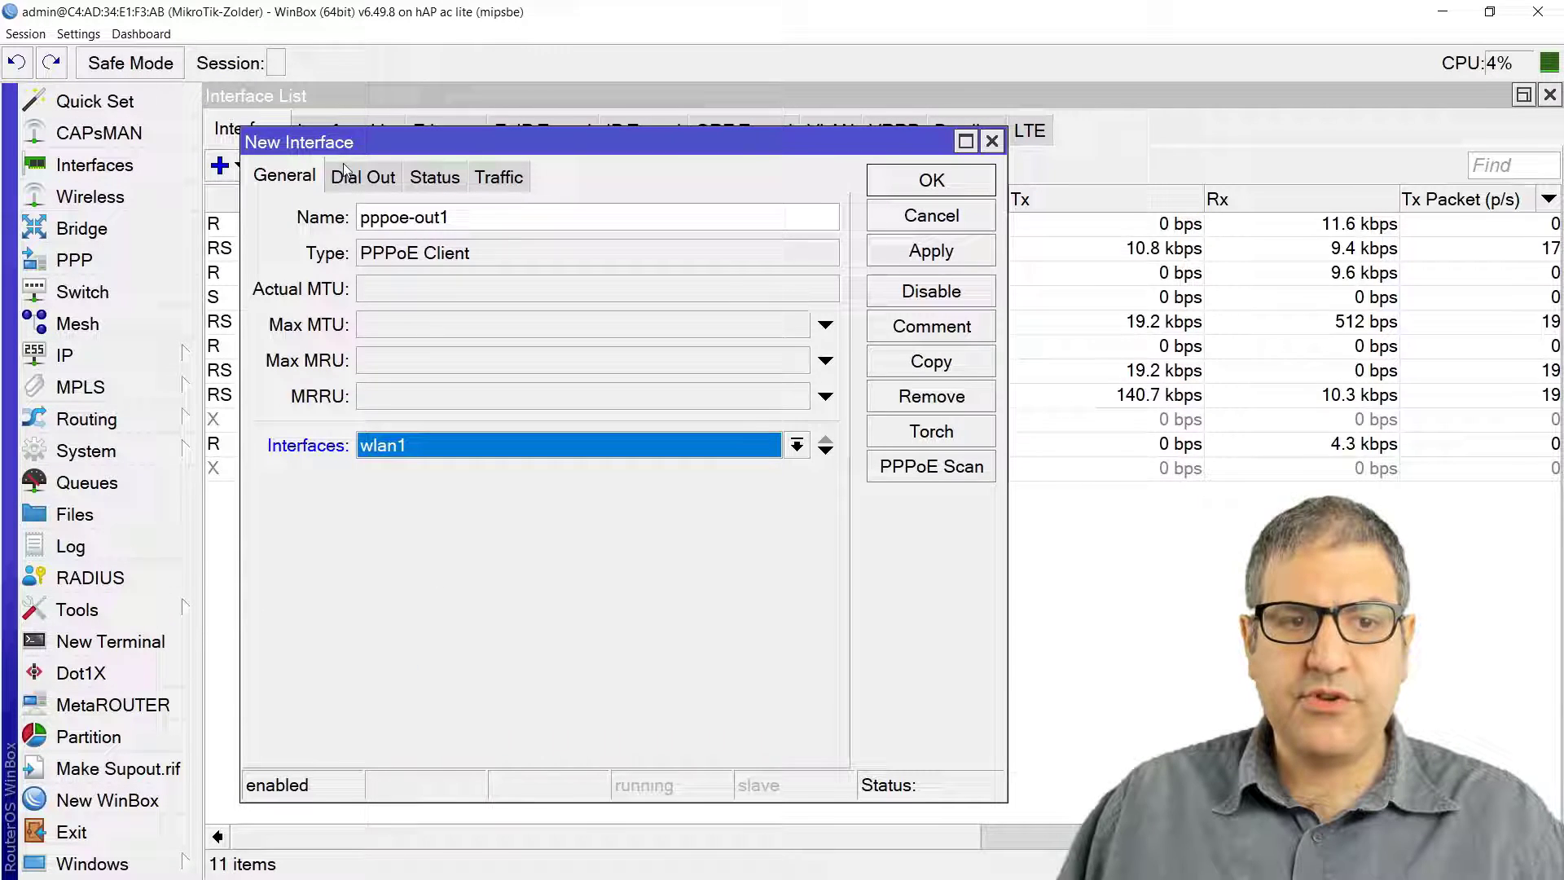
{"action": "left_click", "coordinate": [402, 186]}
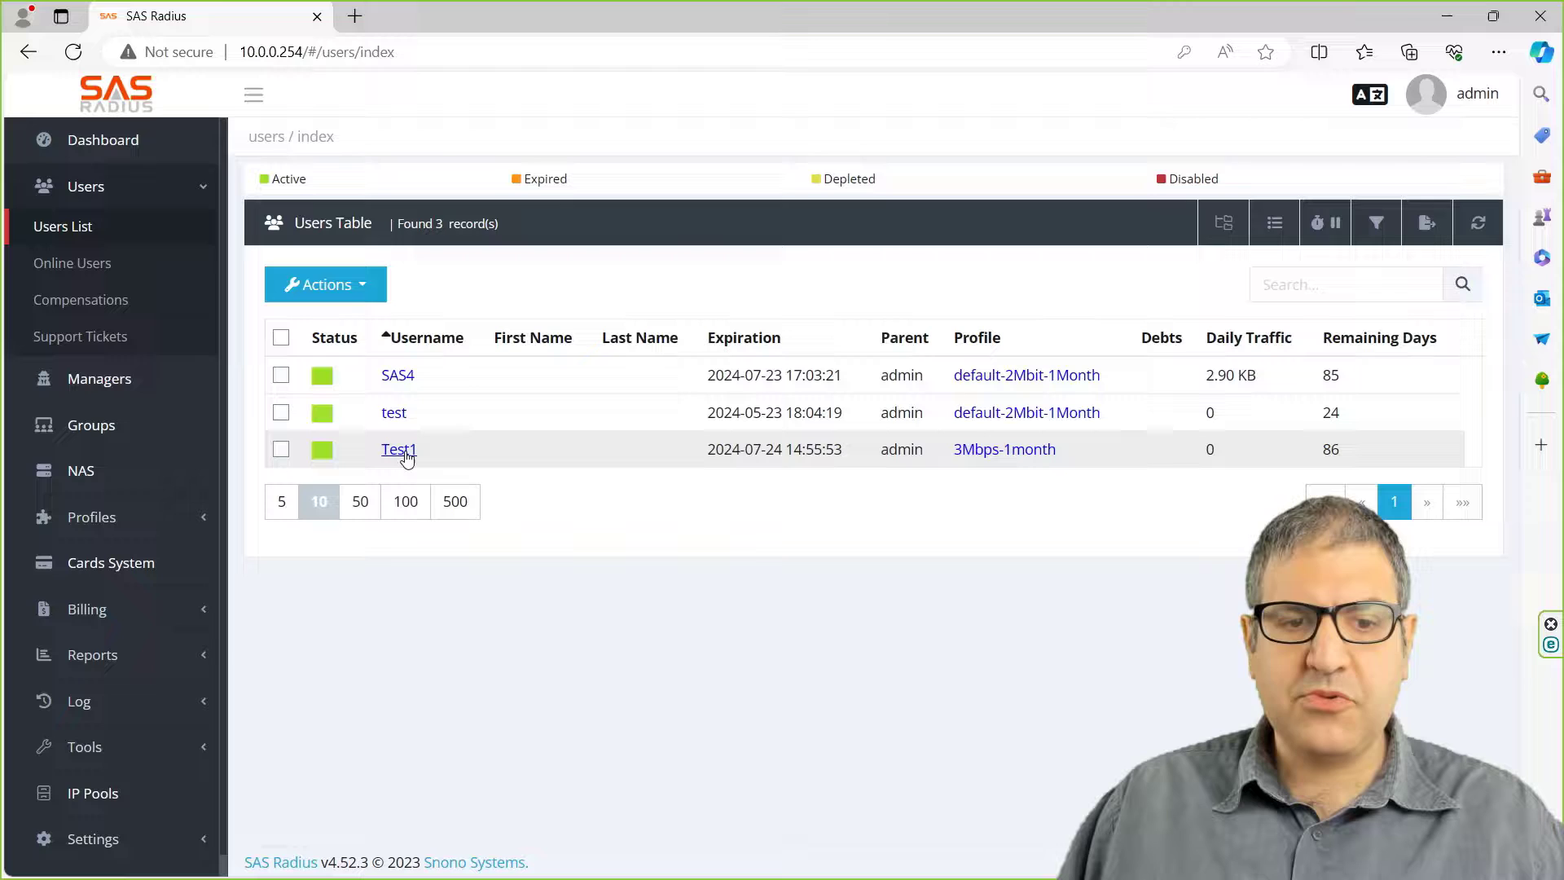
Step: Read the 3Mbps-1month subscriber's username and password in SAS Radius, then return to WinBox
{"action": "left_click", "coordinate": [399, 450]}
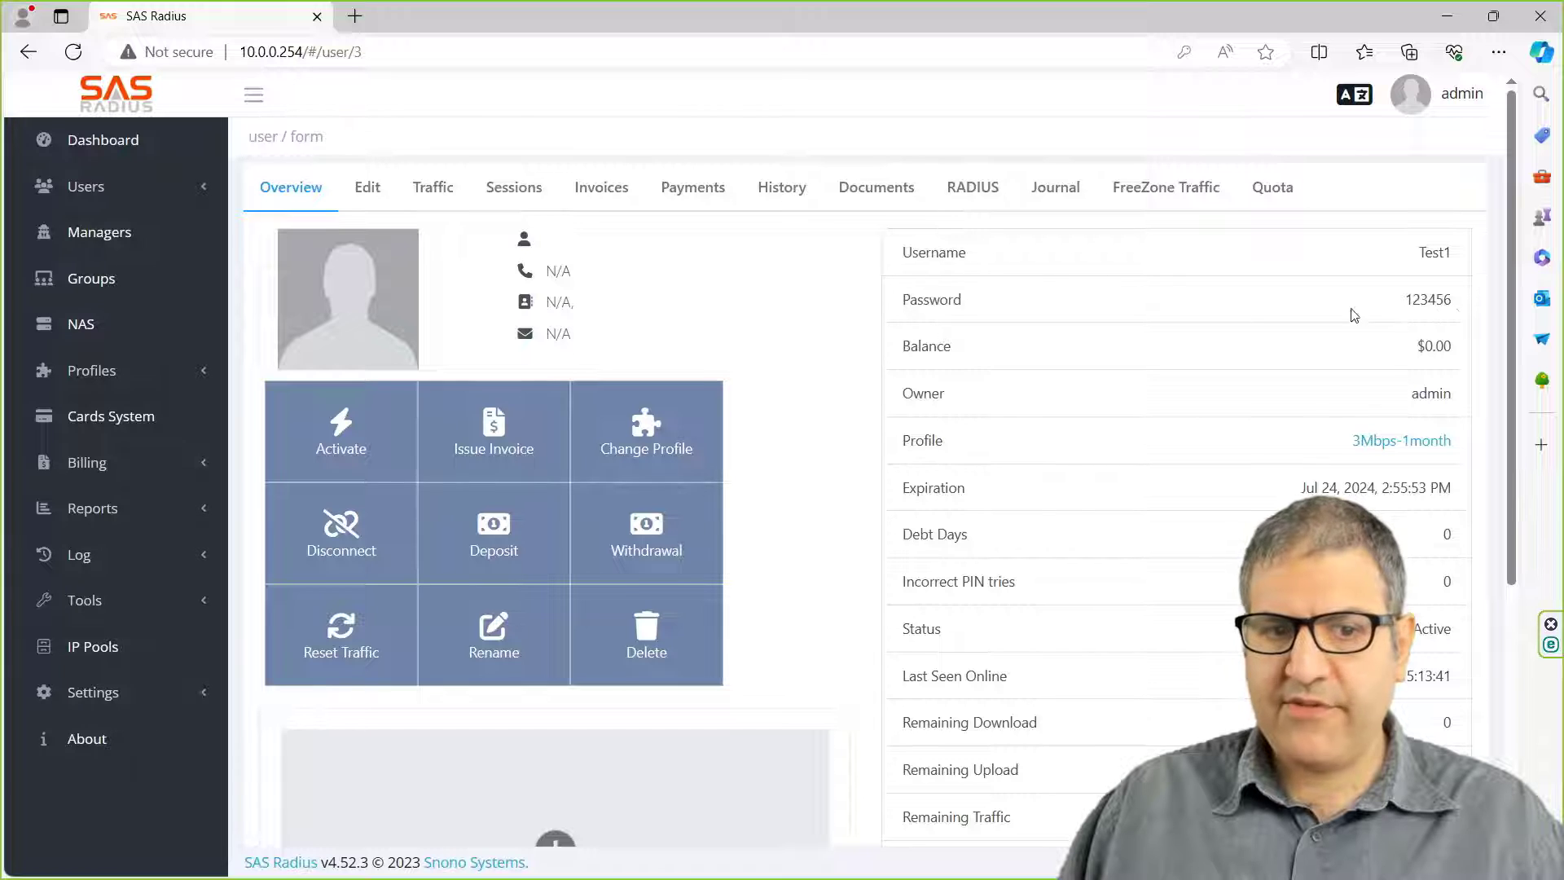
{"action": "left_click", "coordinate": [28, 52]}
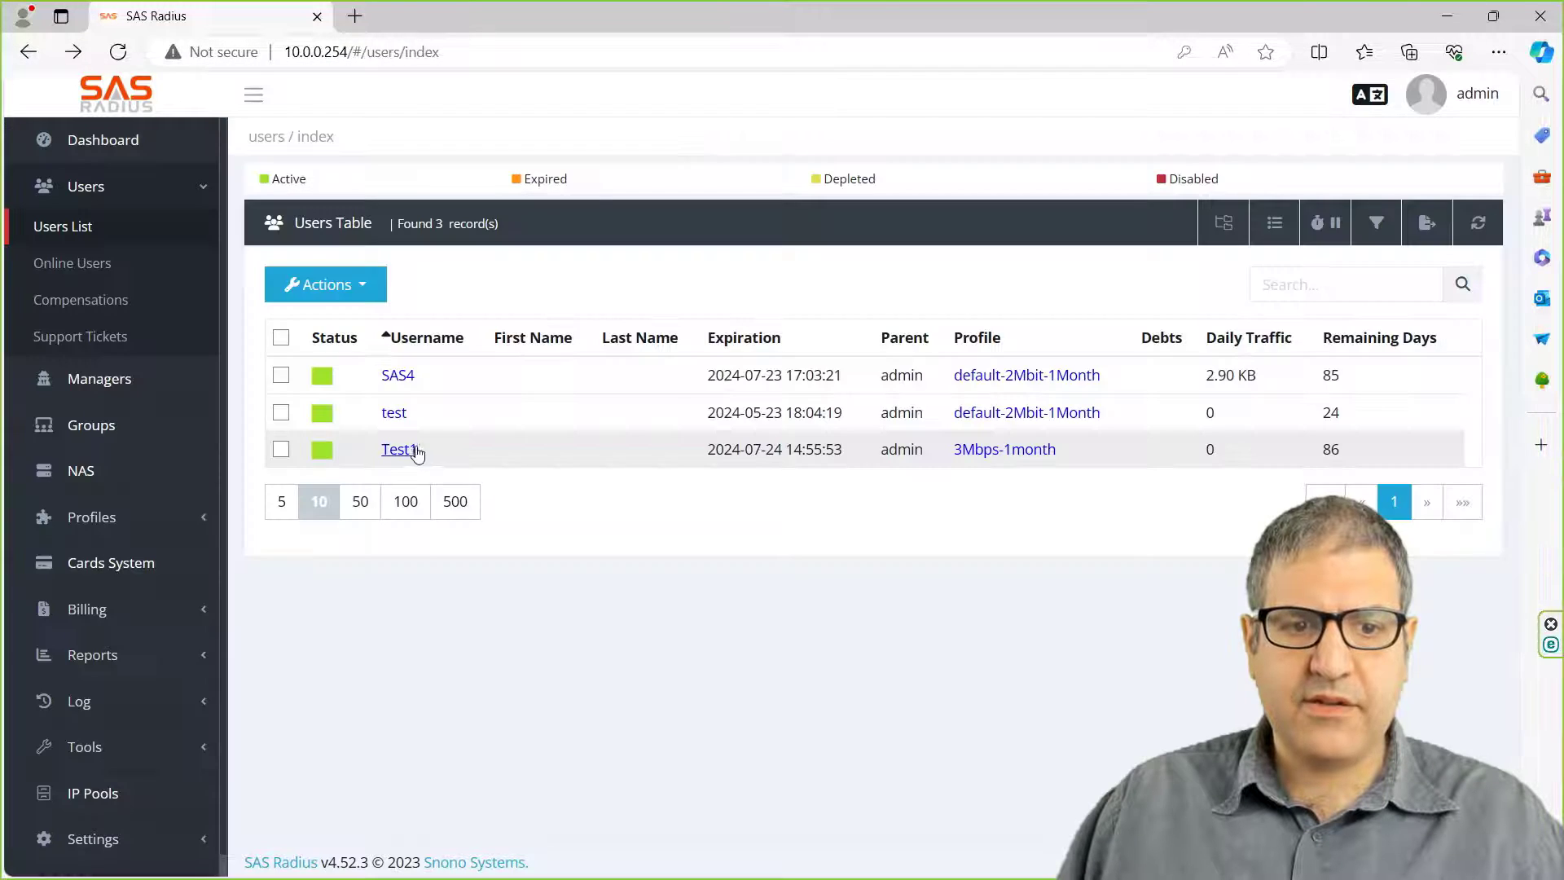
{"action": "left_click", "coordinate": [1449, 25]}
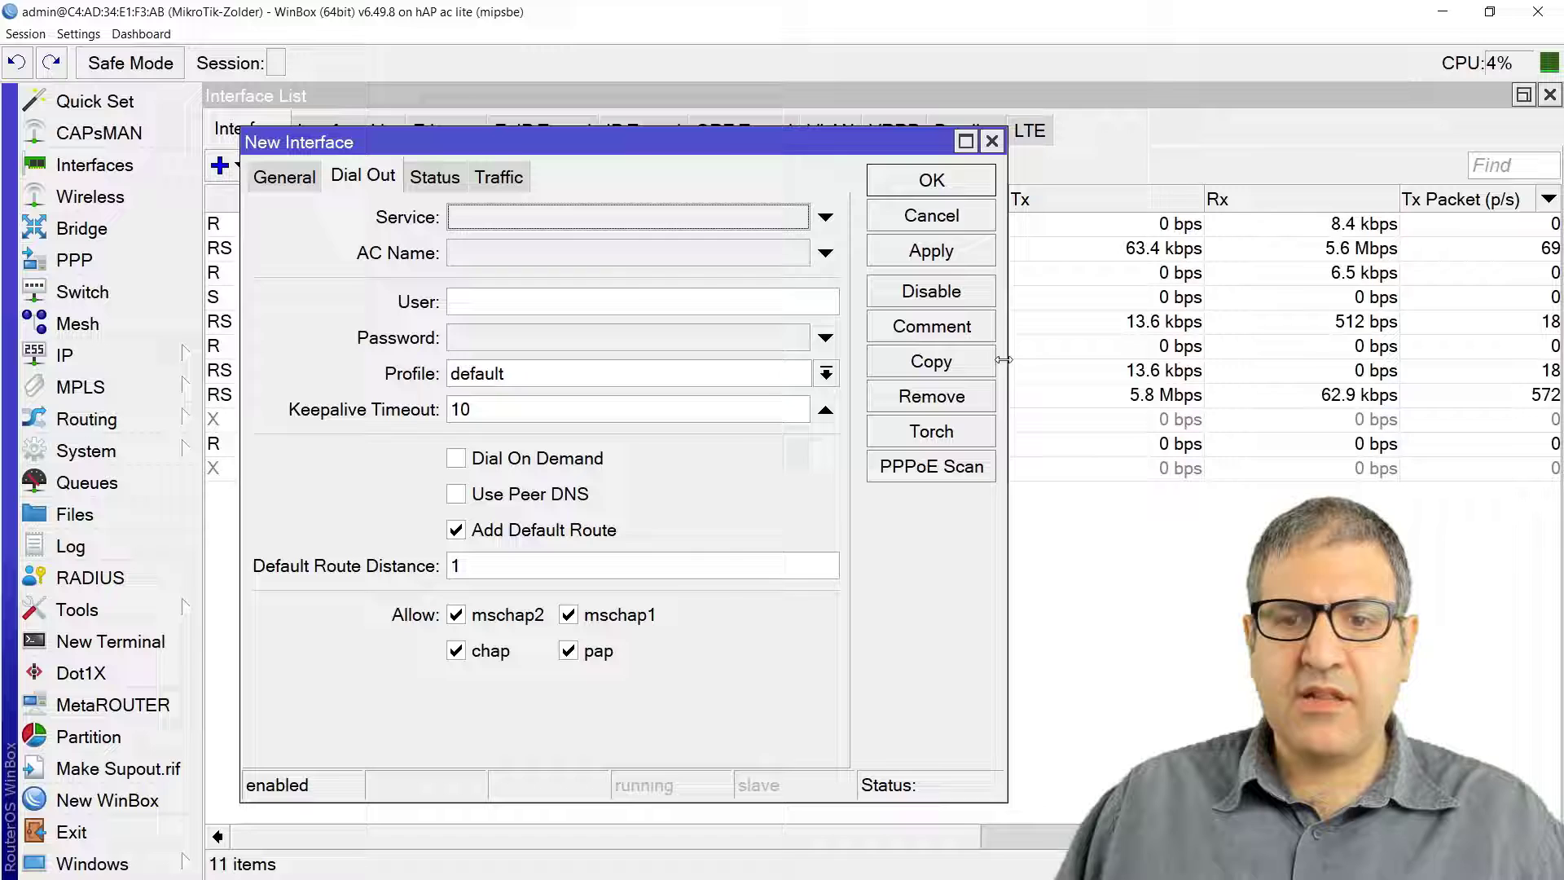
{"action": "left_click", "coordinate": [940, 467]}
{"action": "left_click", "coordinate": [945, 181]}
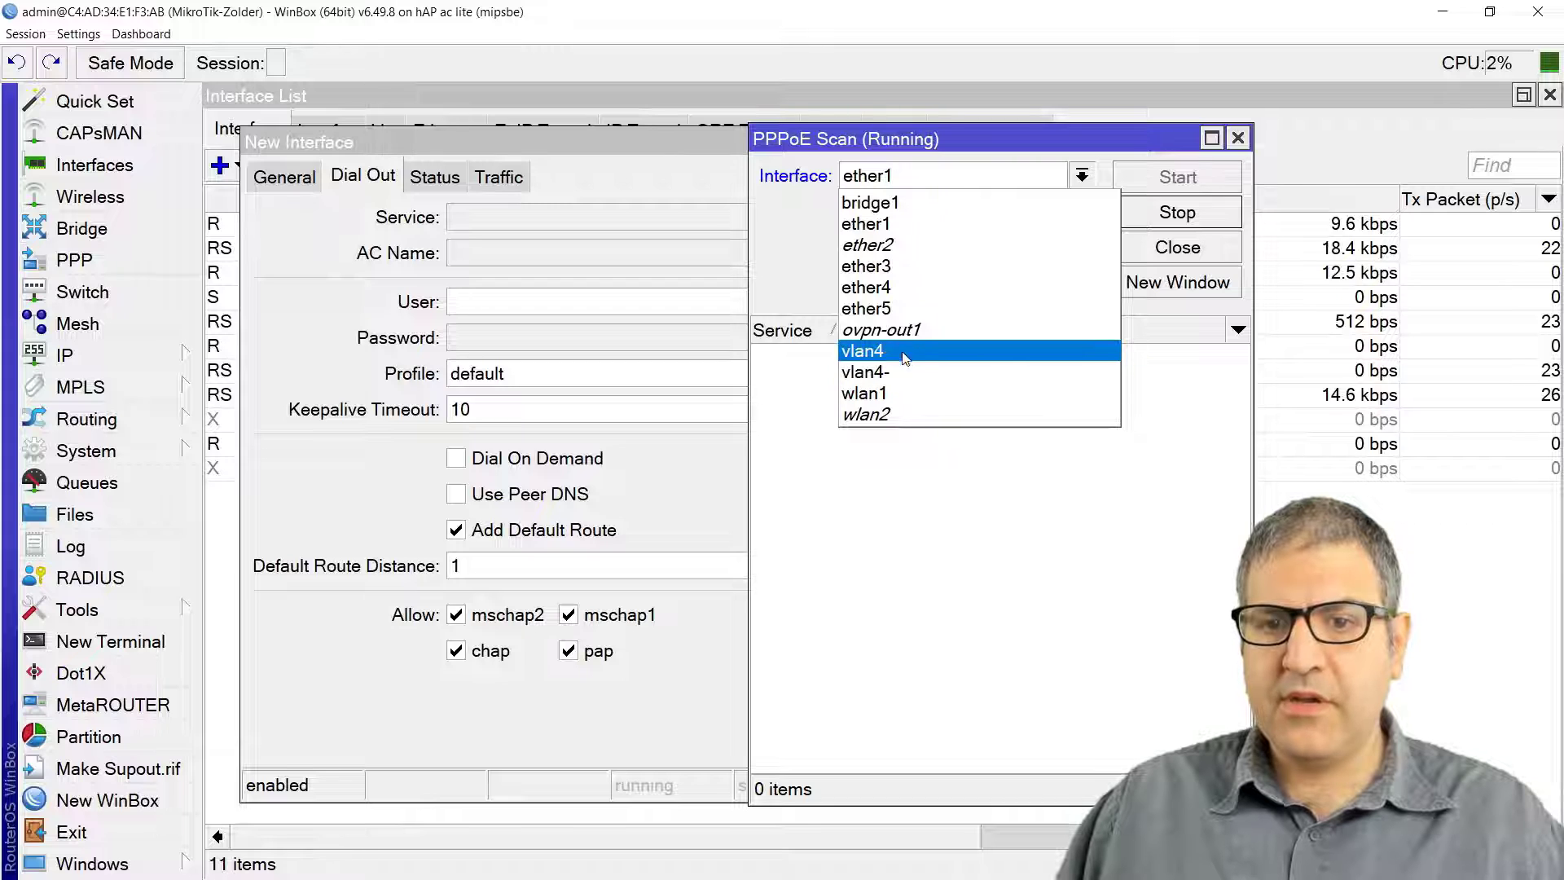
{"action": "left_click", "coordinate": [896, 394]}
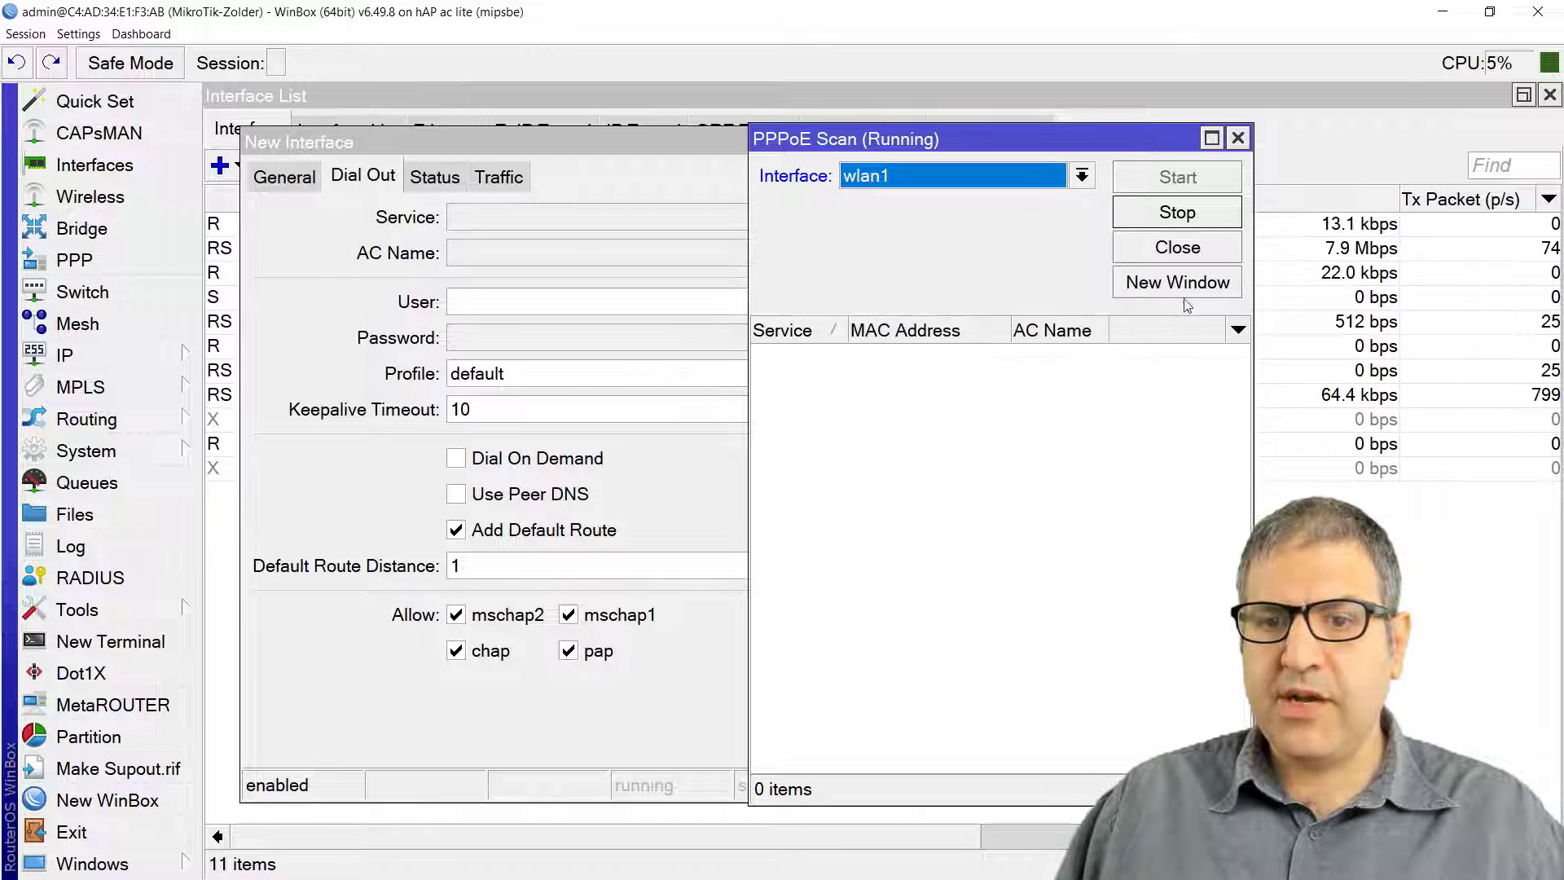
{"action": "left_click", "coordinate": [1183, 215]}
{"action": "left_click", "coordinate": [1190, 179]}
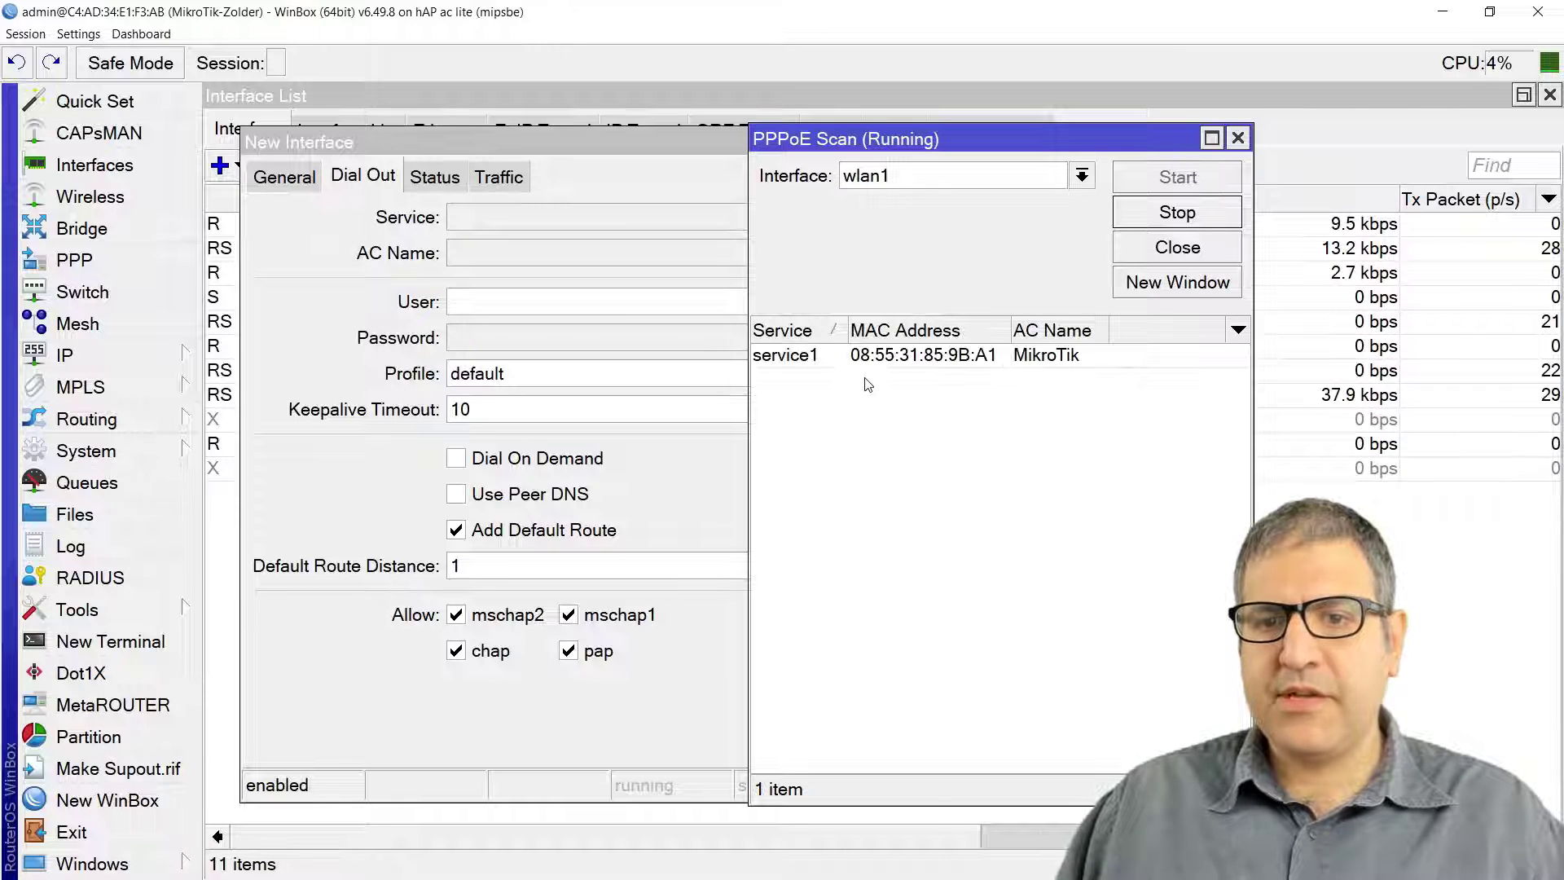
{"action": "left_click", "coordinate": [802, 357]}
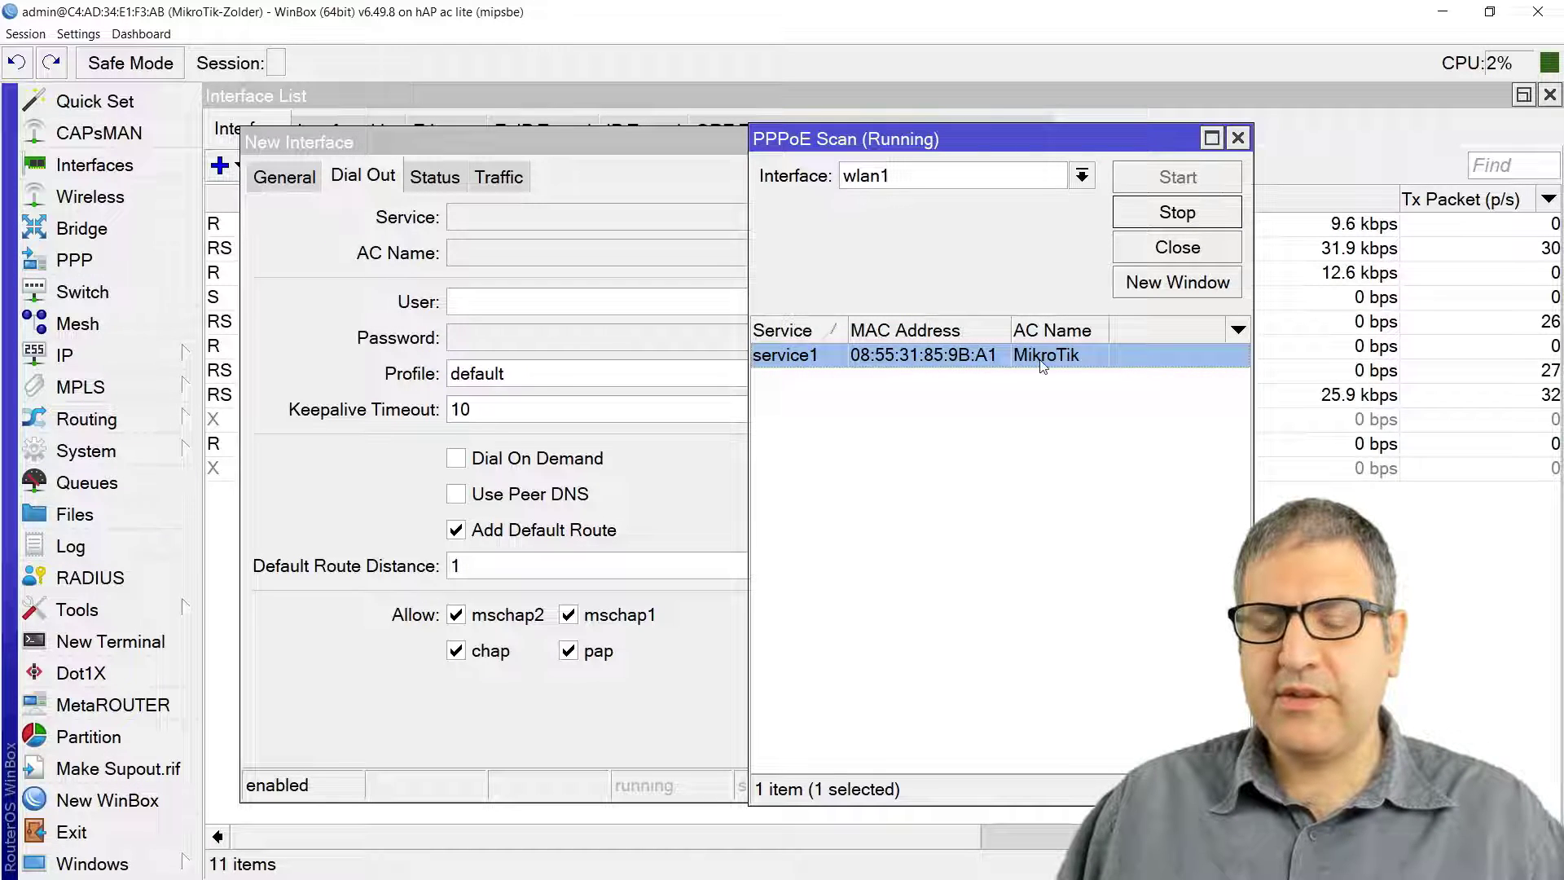
{"action": "left_click", "coordinate": [1178, 247]}
Step: Give the PPPoE client service name 'service' and the subscriber's username and password, then apply it
{"action": "left_click", "coordinate": [556, 220]}
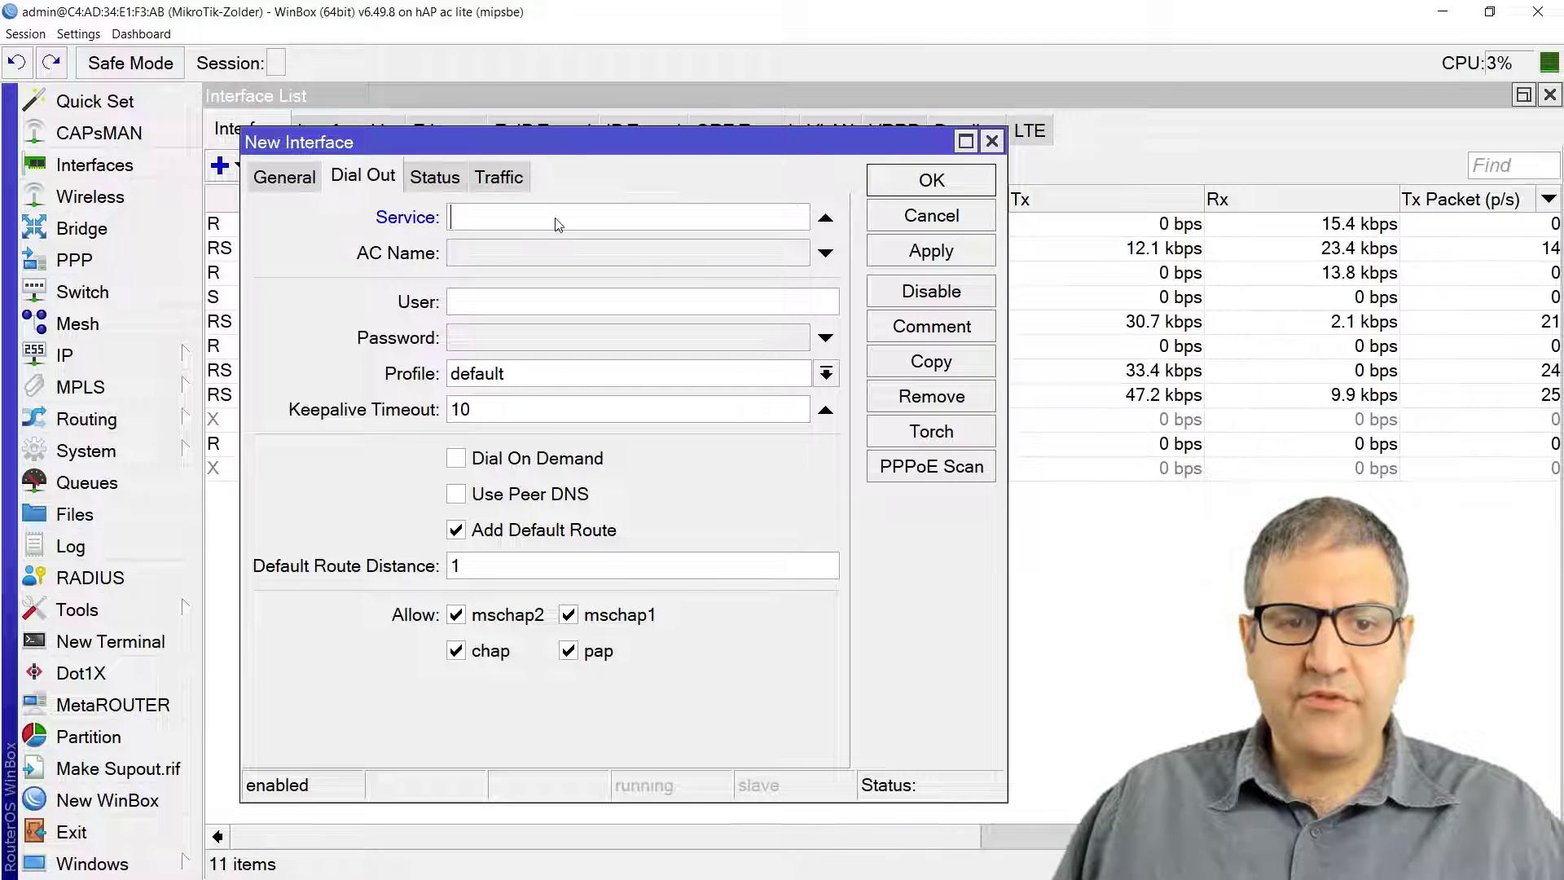
{"action": "type", "text": "service1"}
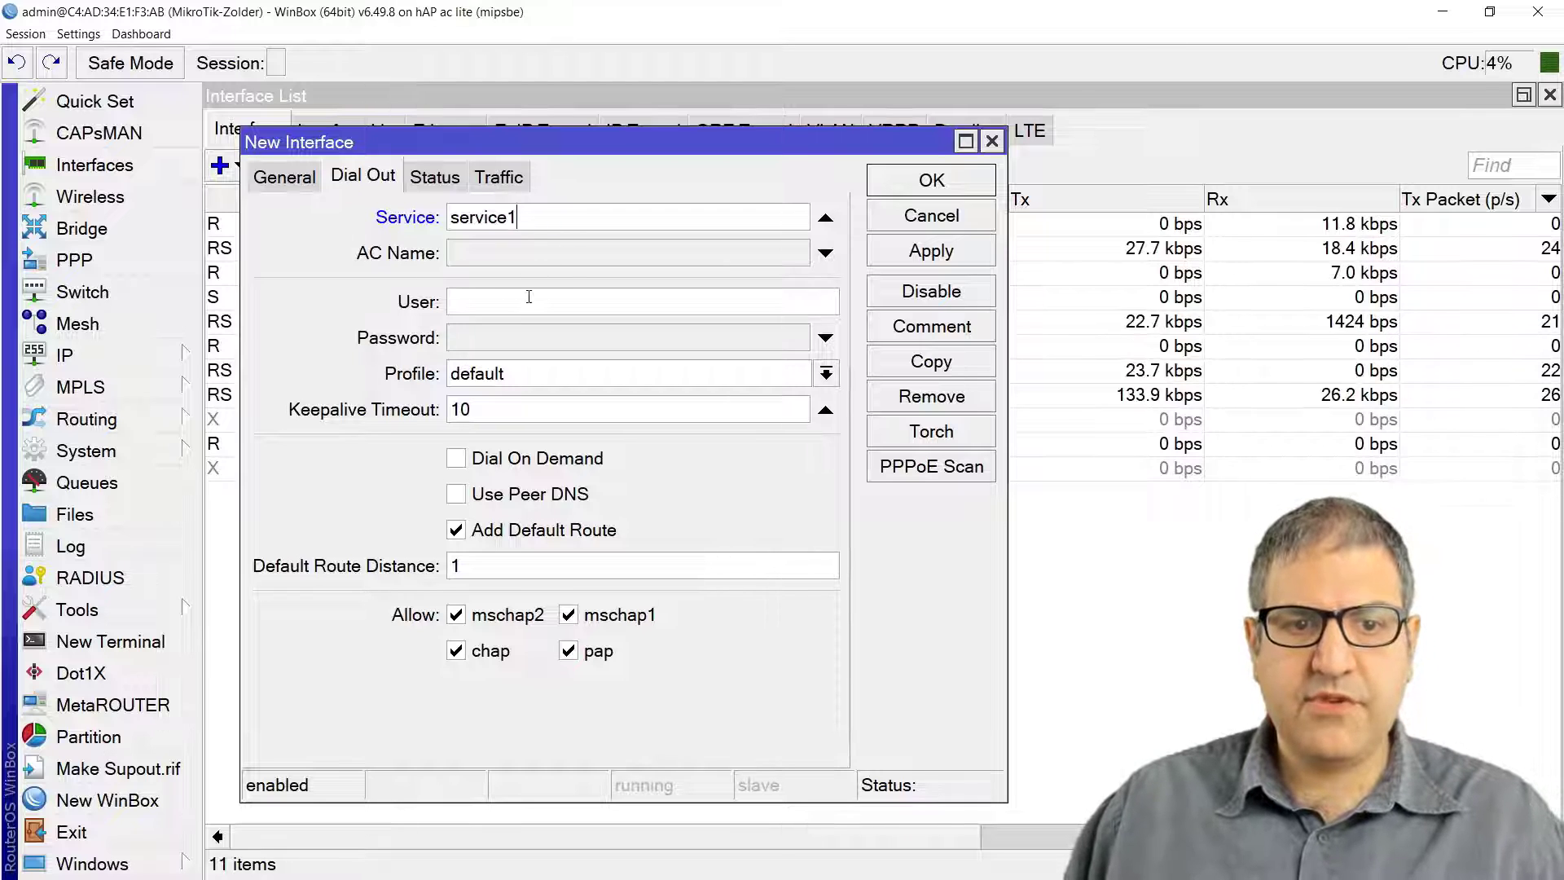
{"action": "left_click", "coordinate": [587, 304]}
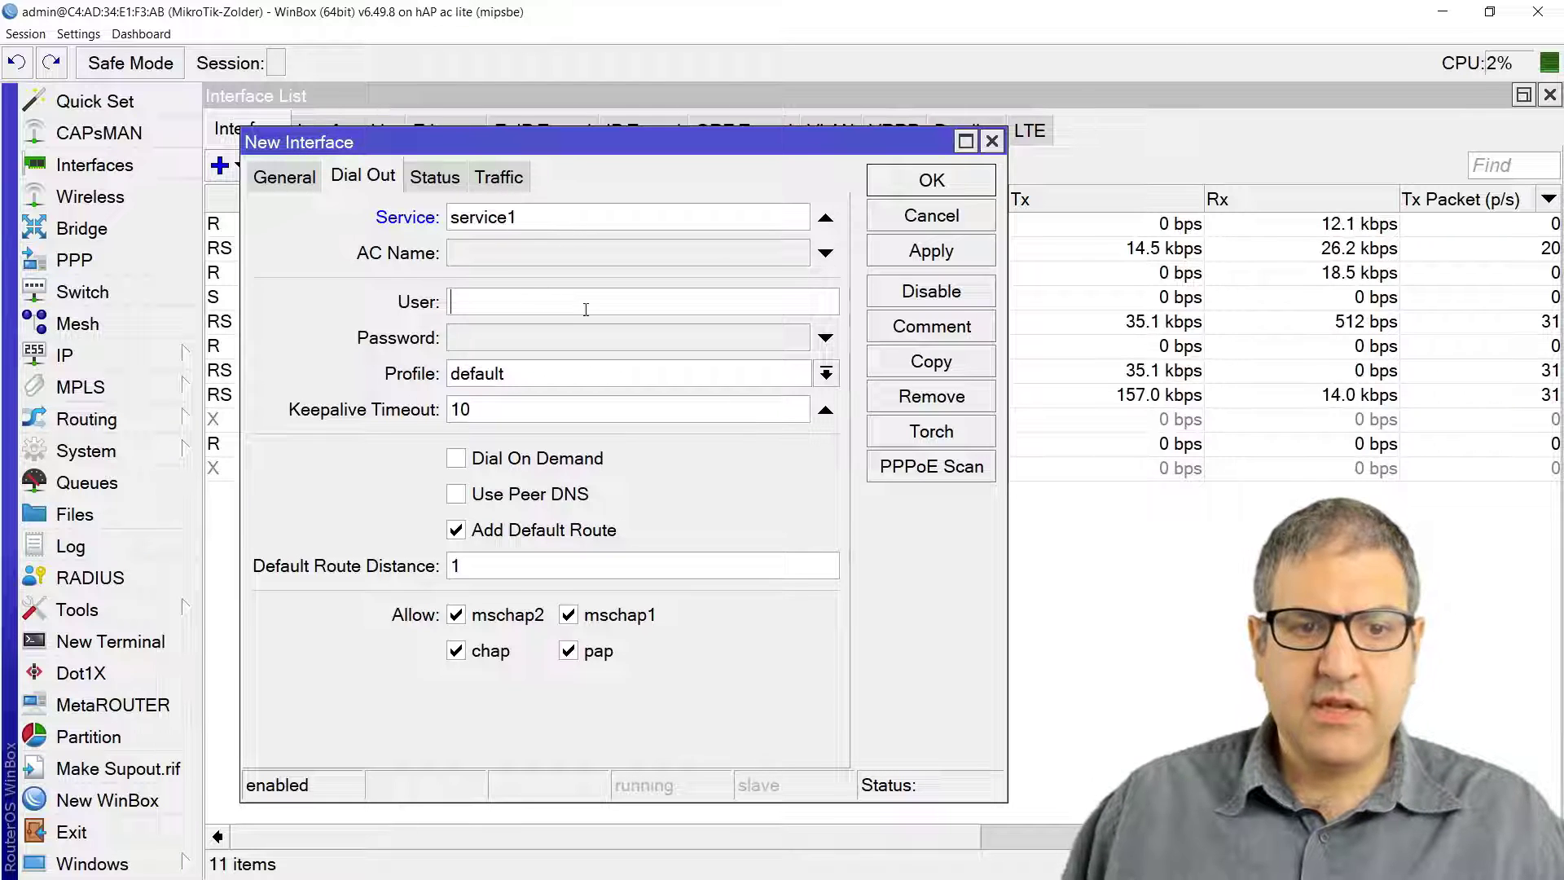
{"action": "type", "text": "Test1"}
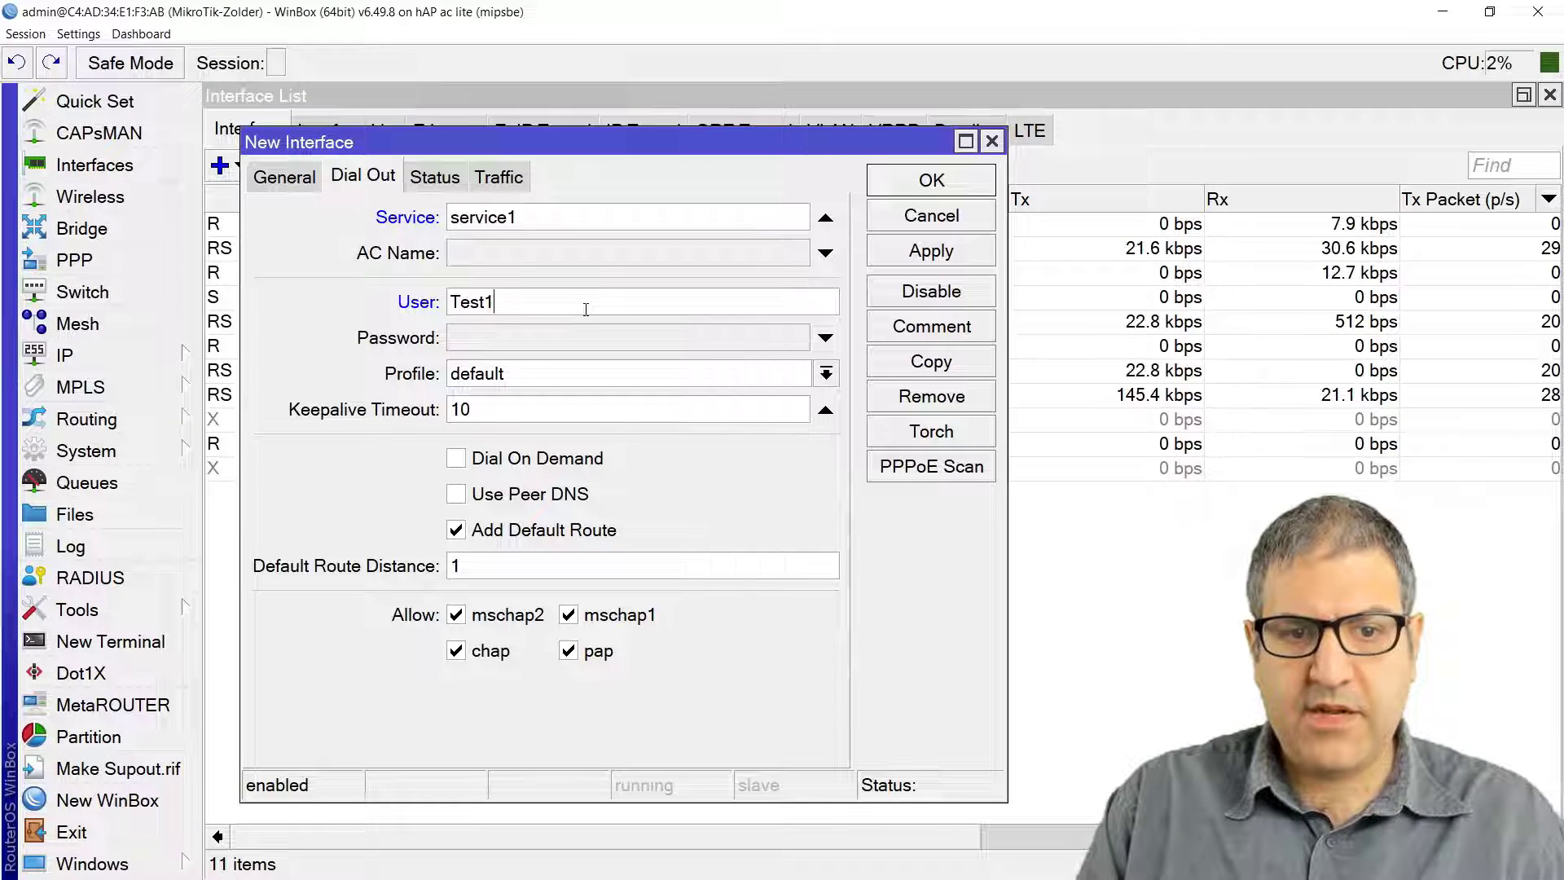
{"action": "key", "text": "Tab"}
{"action": "type", "text": "1234"}
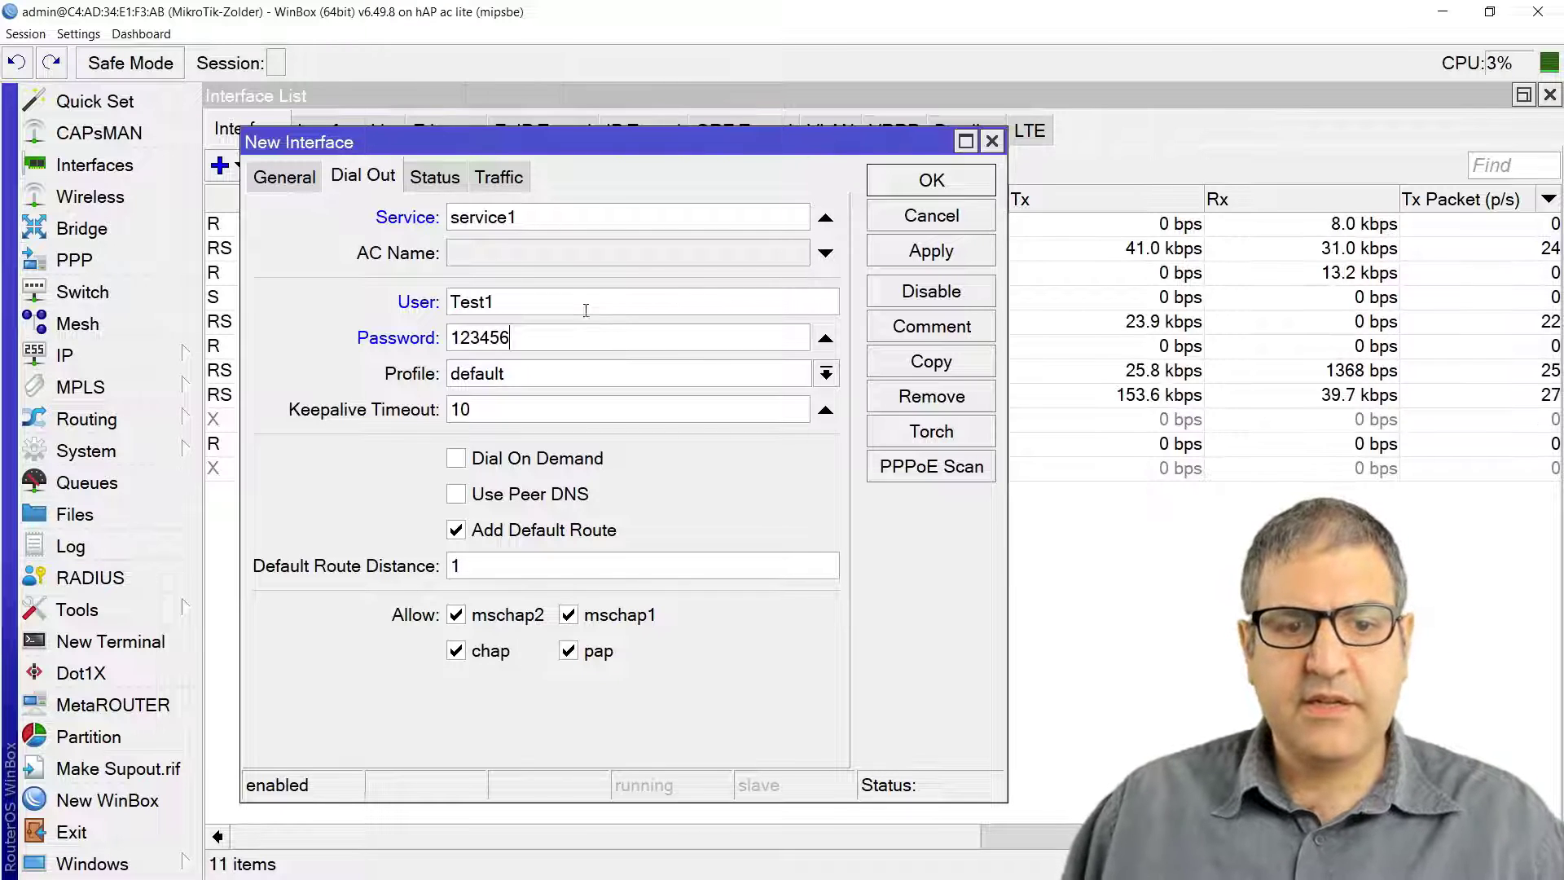
{"action": "left_click", "coordinate": [930, 251]}
{"action": "left_click", "coordinate": [931, 180]}
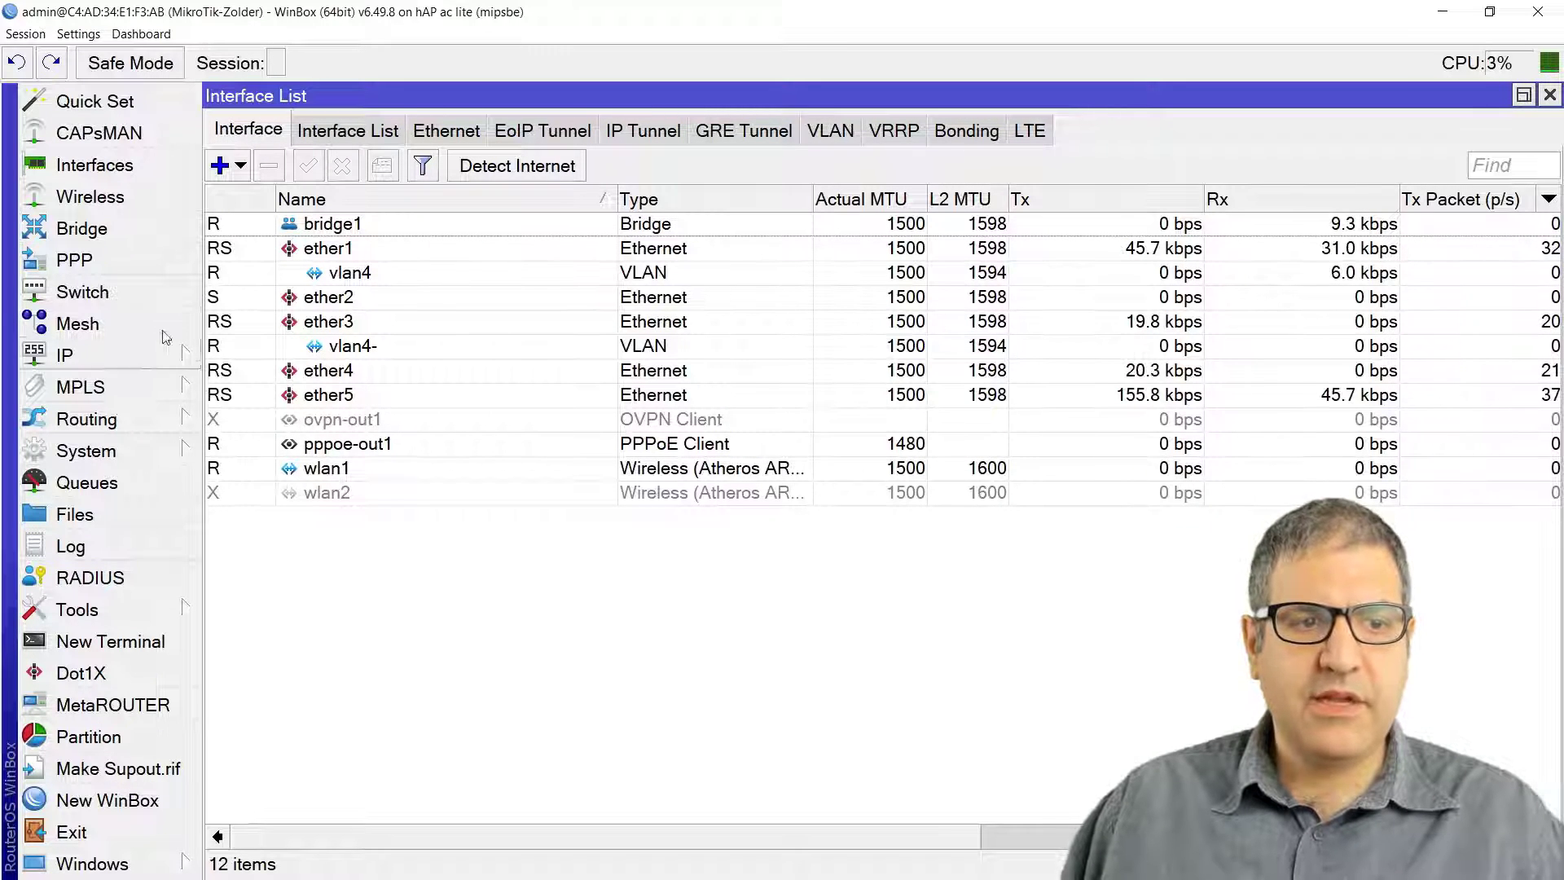
Step: Open the IP Address List to see 10.60.60.2 assigned on pppoe-out1
{"action": "left_click", "coordinate": [92, 359]}
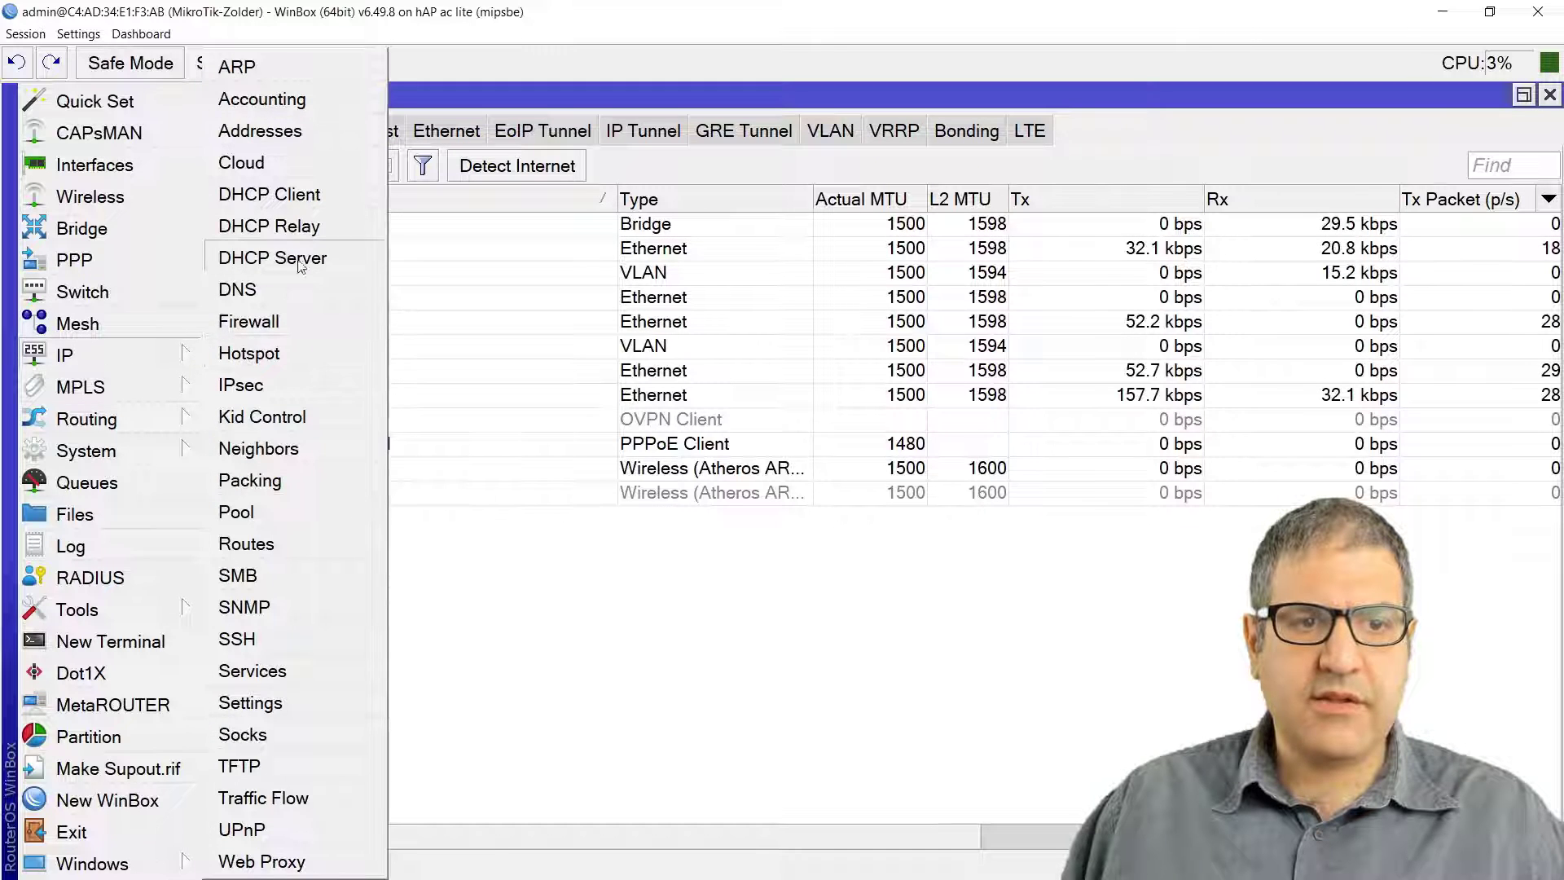
{"action": "left_click", "coordinate": [311, 143]}
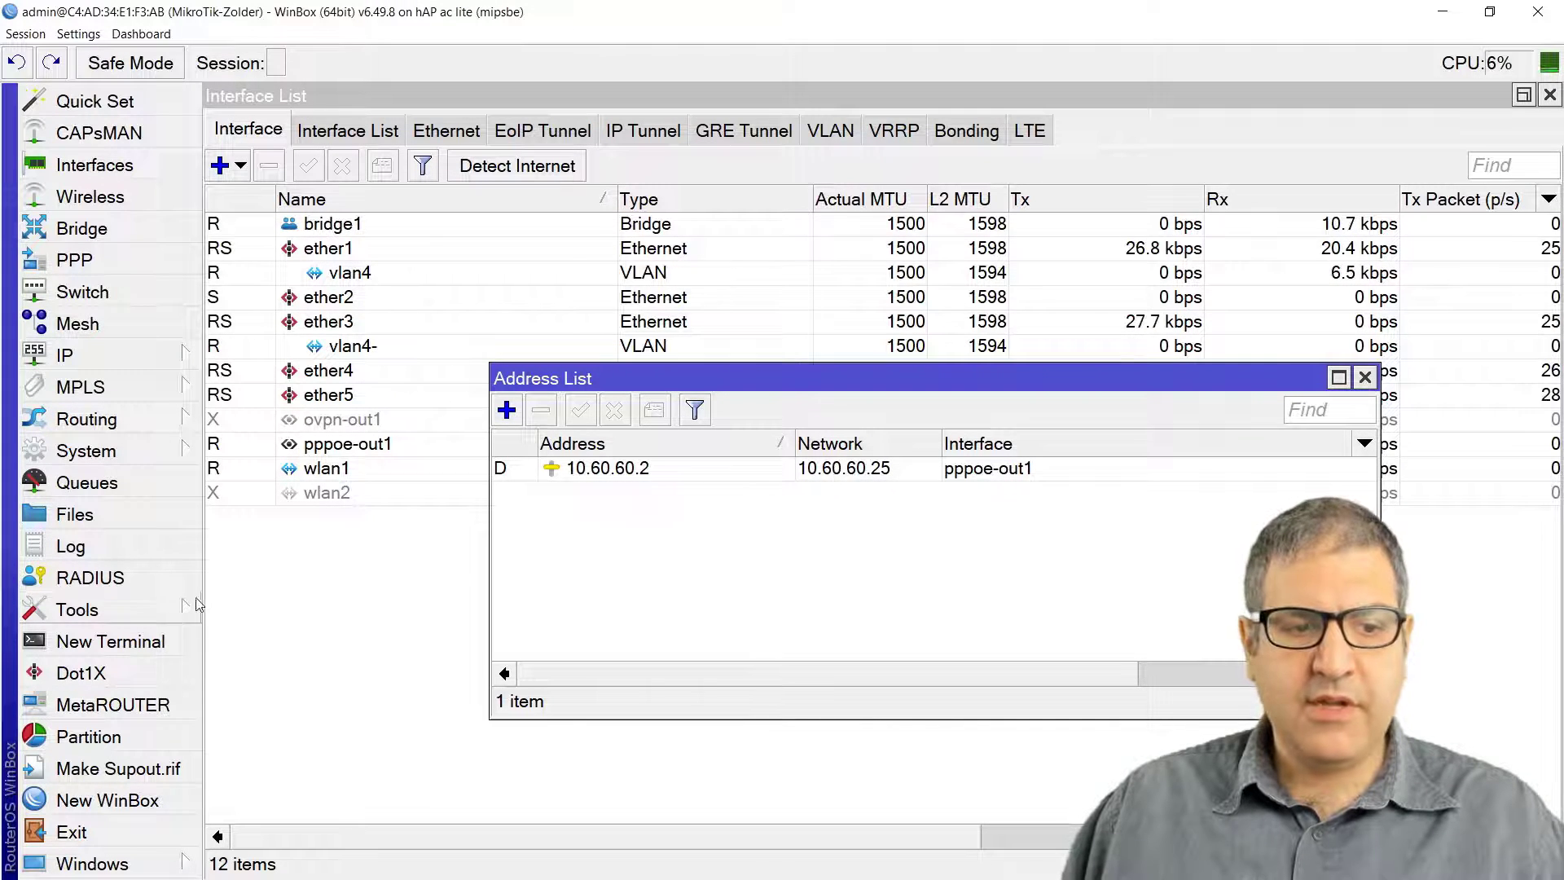
Step: Ping 8.8.8.8 from the router's terminal, stop after five replies, and close the terminal
{"action": "left_click", "coordinate": [106, 646]}
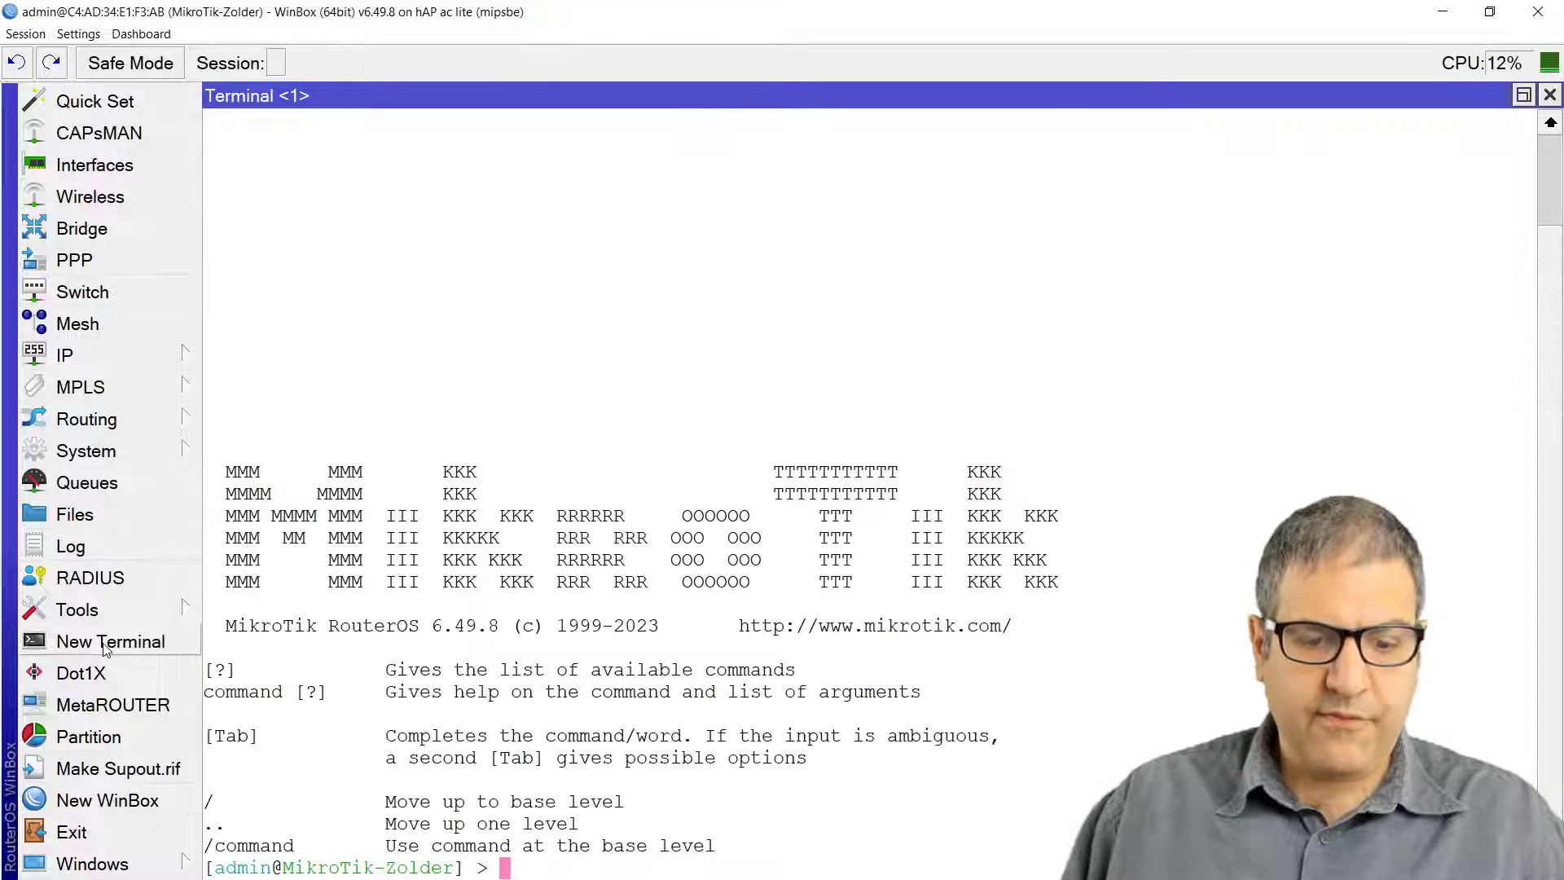
{"action": "type", "text": "ping 8.8.8.8"}
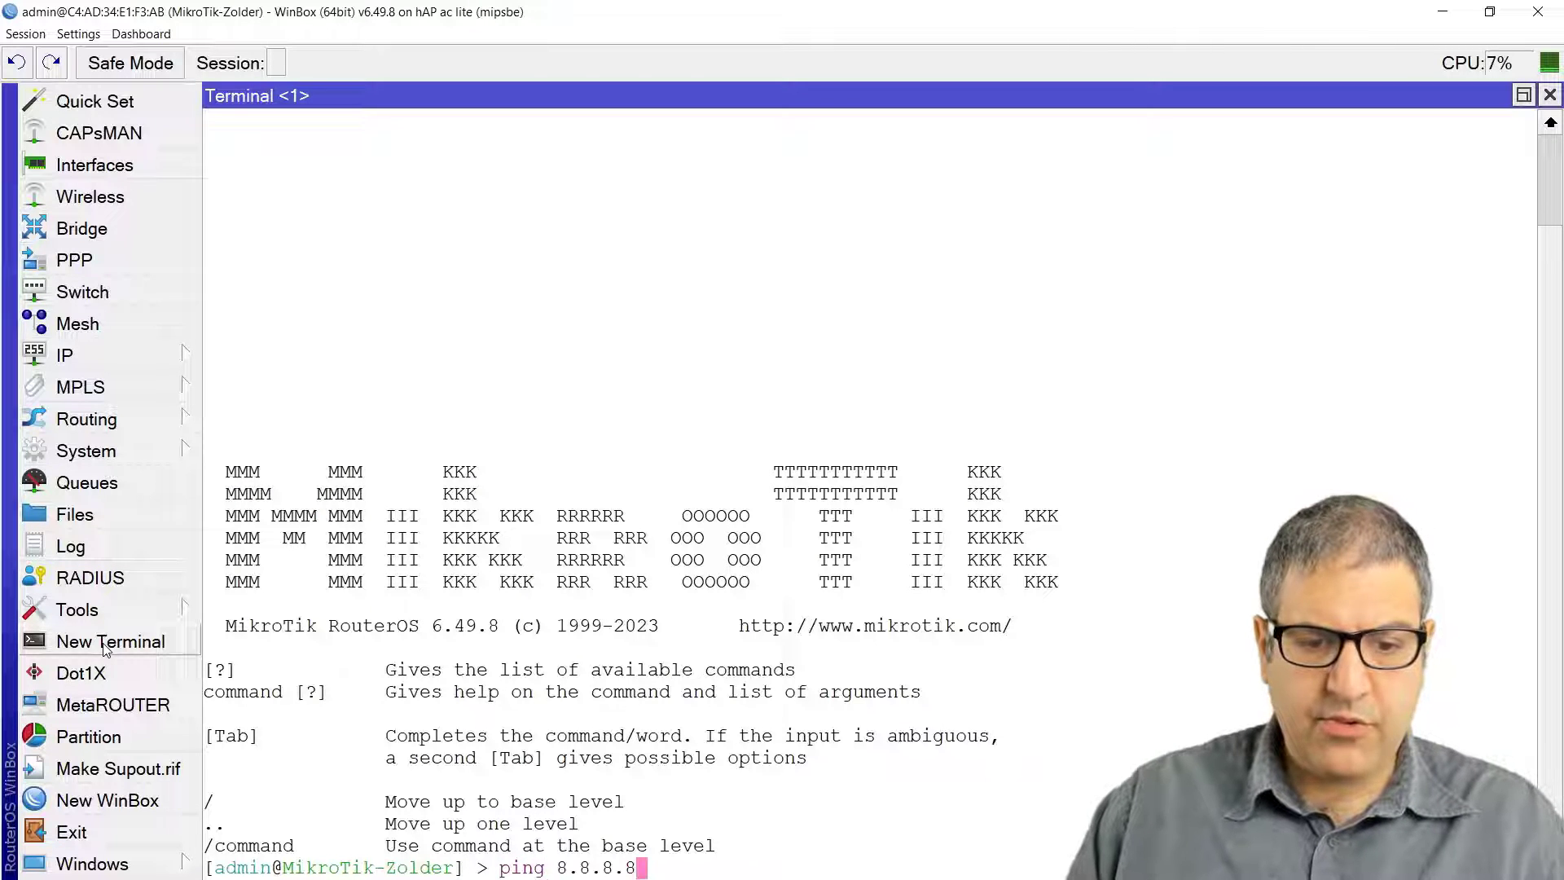
{"action": "key", "text": "Return"}
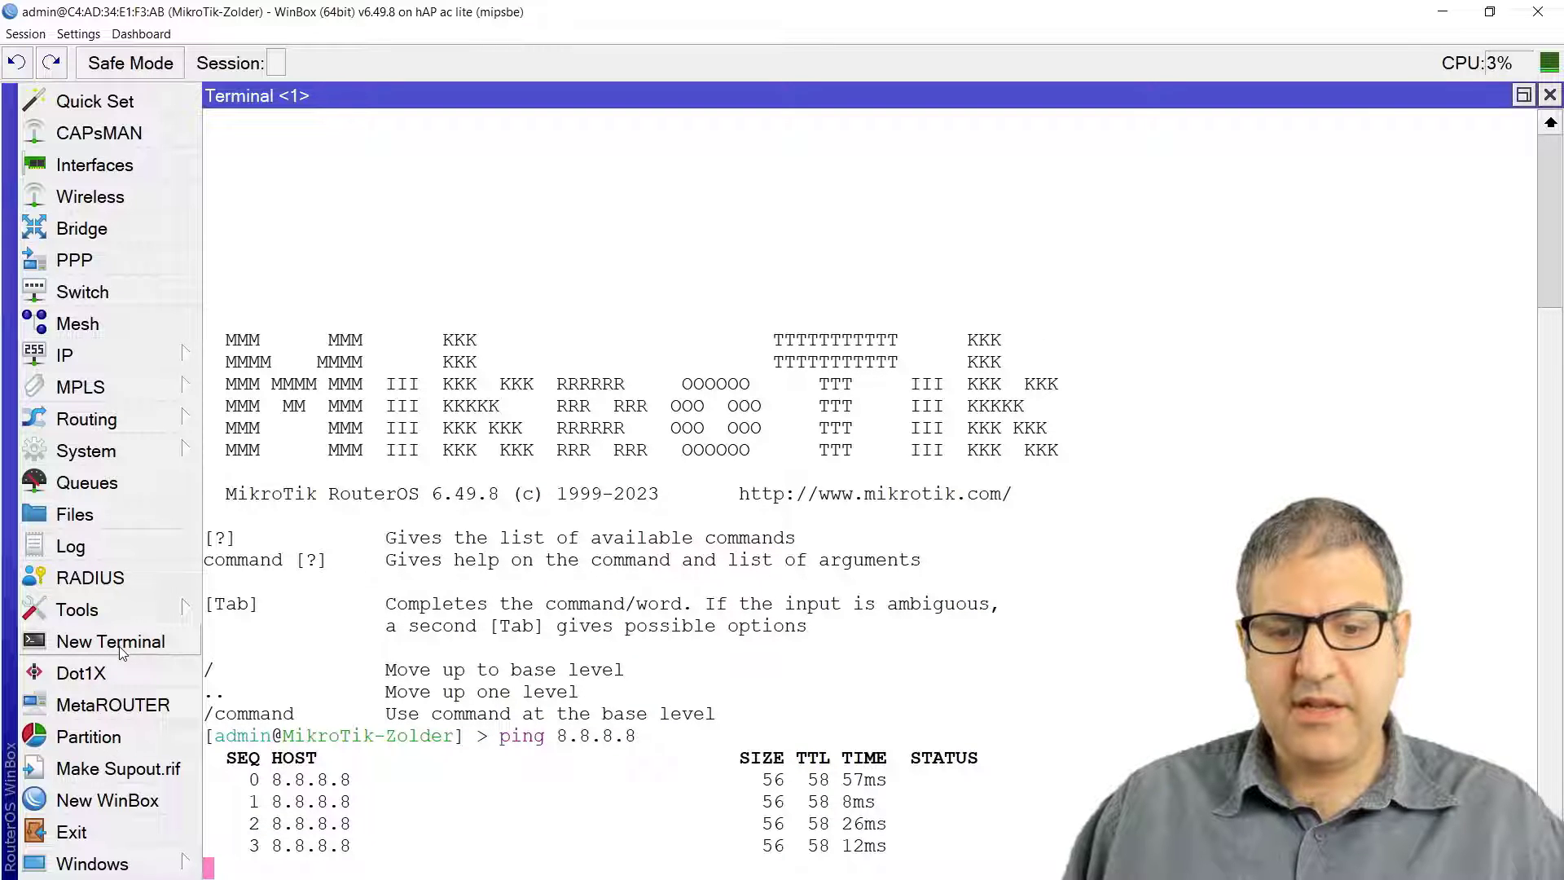
{"action": "key", "text": "ctrl+c"}
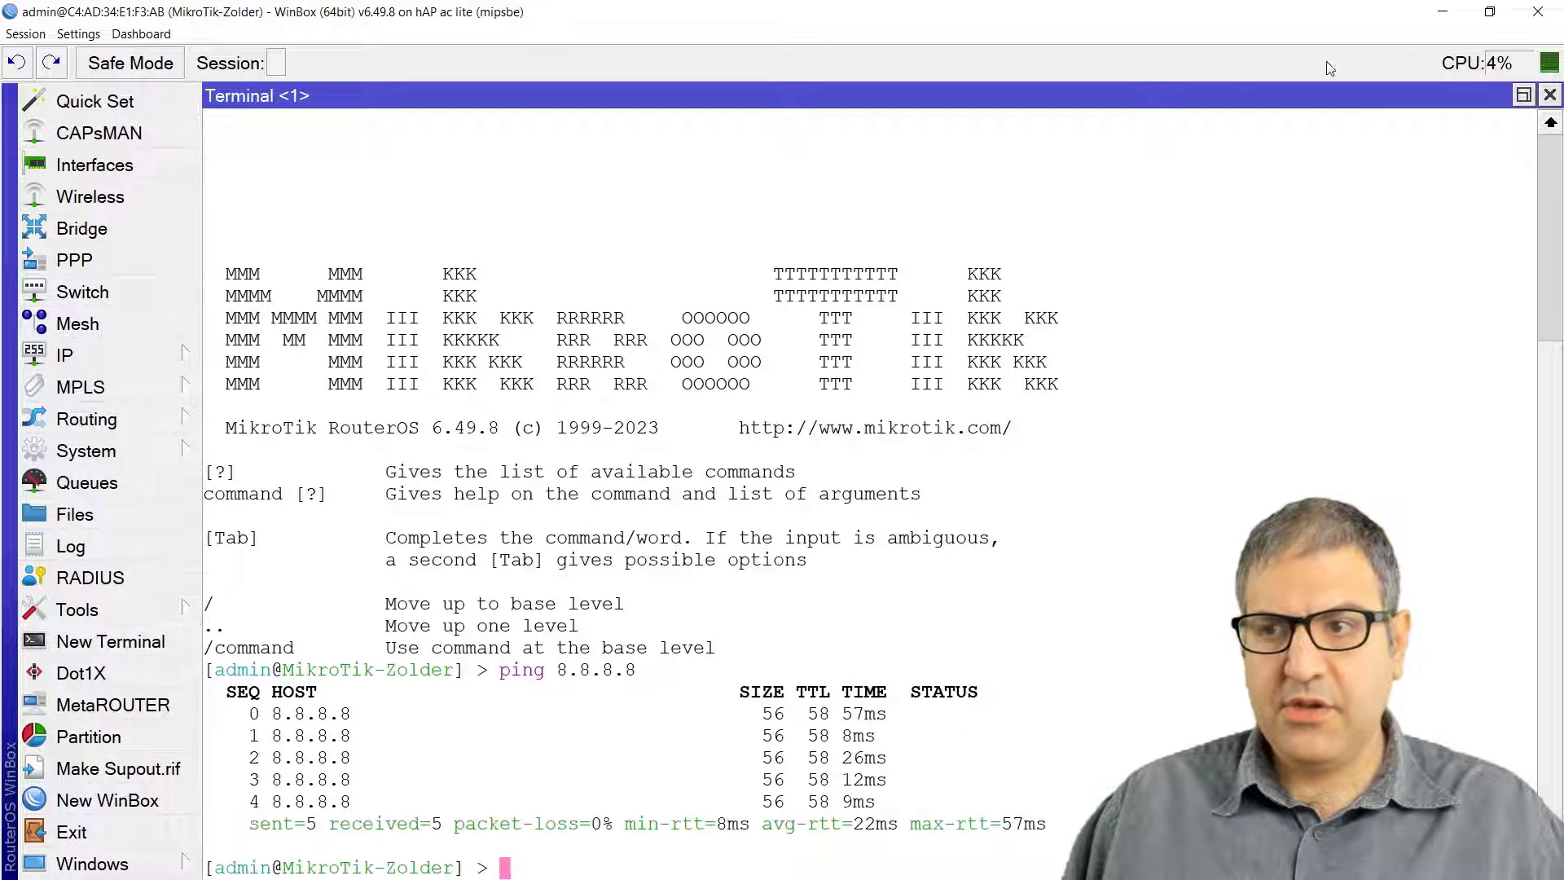
{"action": "left_click", "coordinate": [1550, 97]}
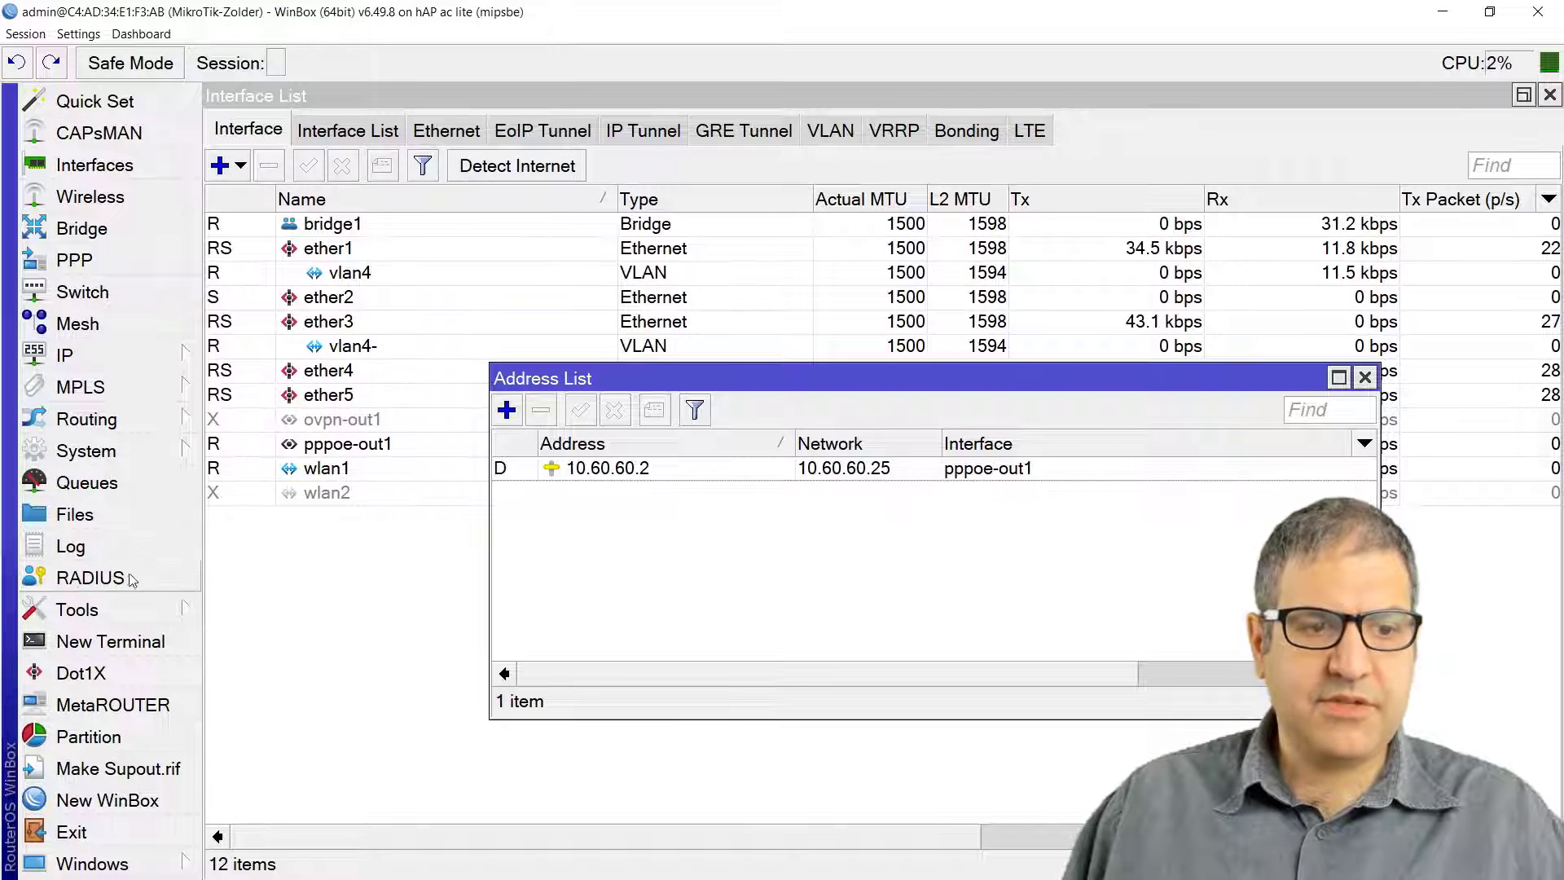
Step: Set up a Bandwidth Test to 10.60.60.25 in both directions with the admin user's password
{"action": "left_click", "coordinate": [132, 617]}
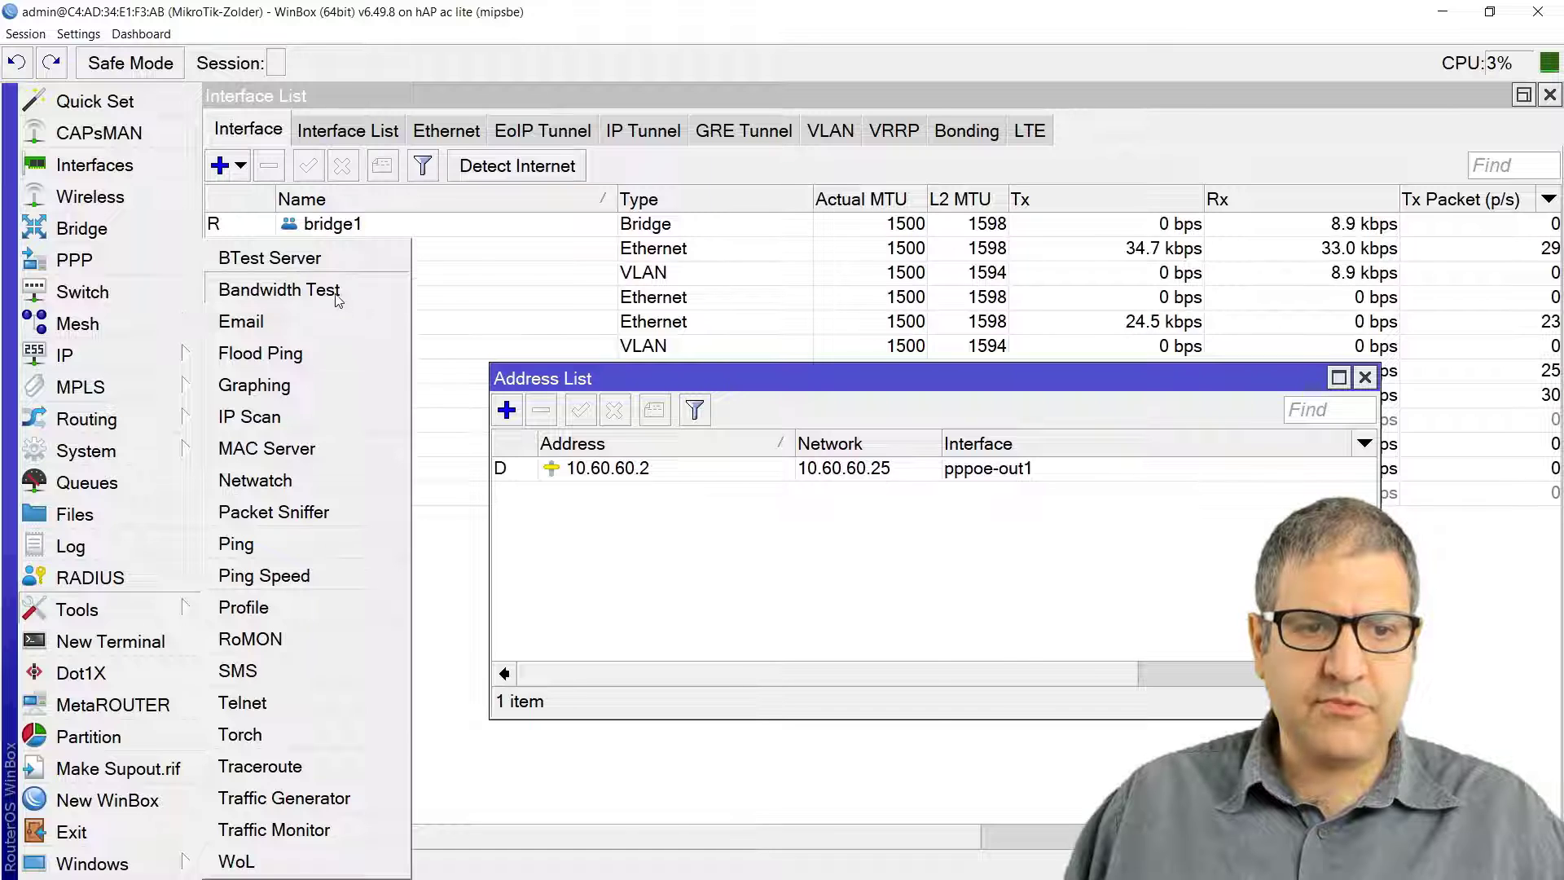
{"action": "left_click", "coordinate": [277, 290]}
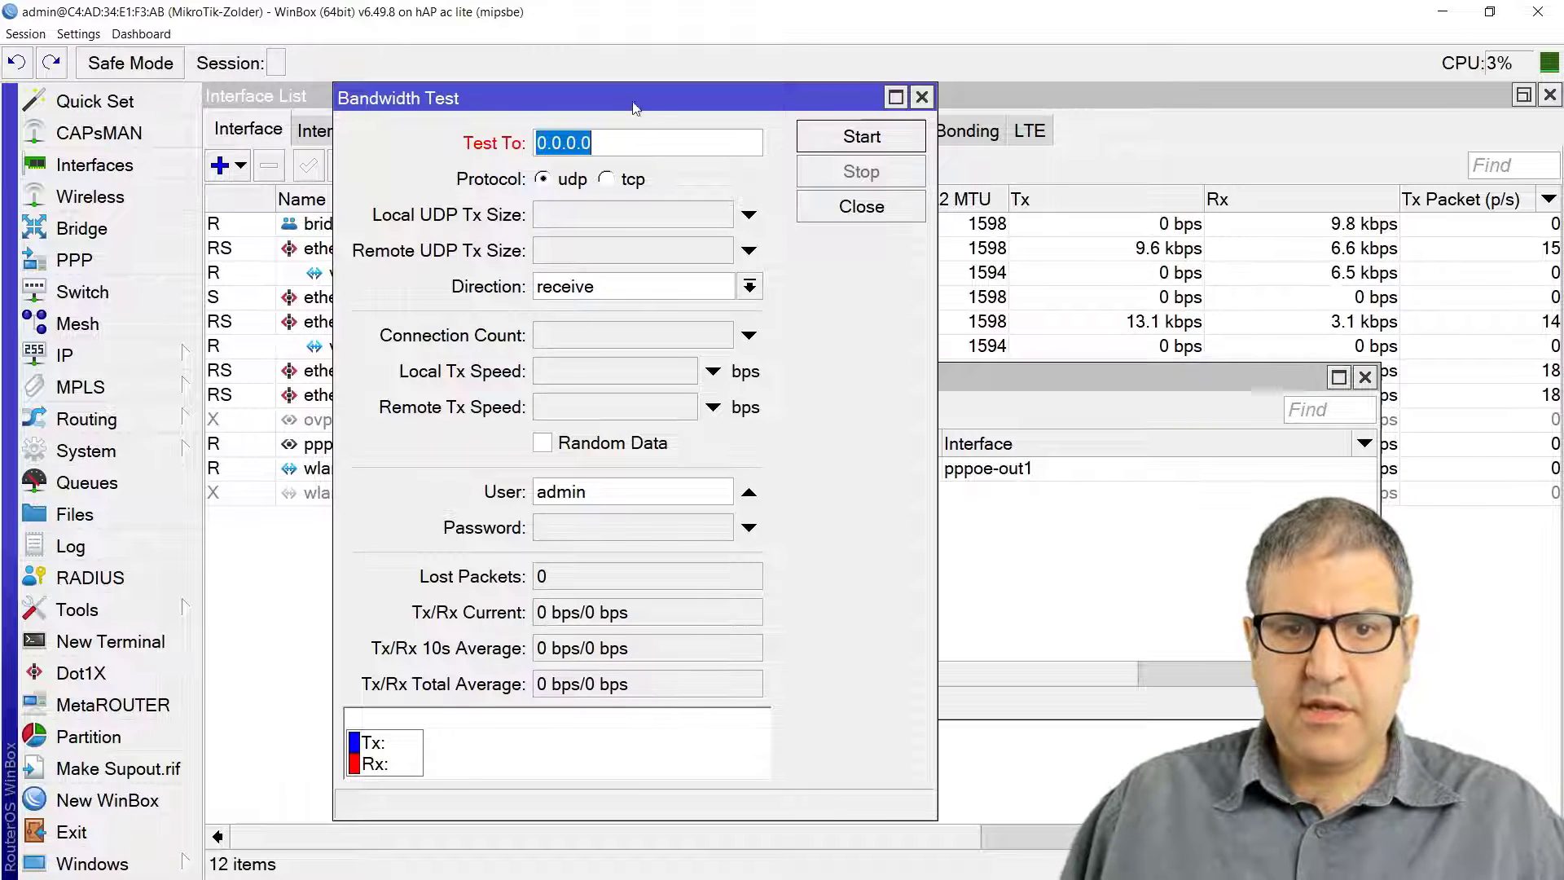
{"action": "left_click_drag", "start_coordinate": [643, 121], "coordinate": [1243, 171]}
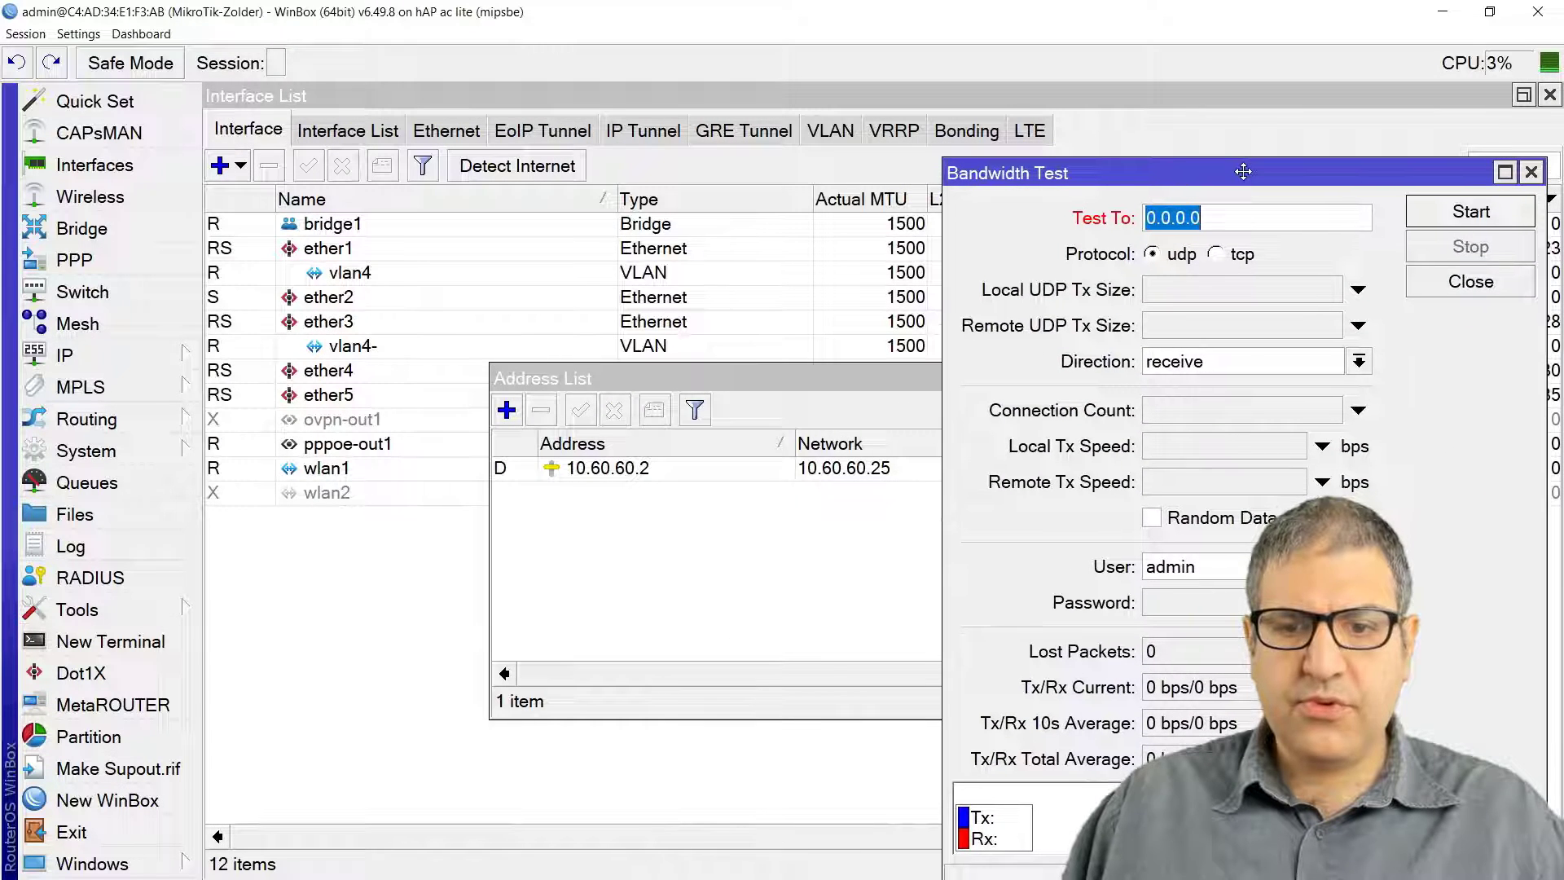
{"action": "type", "text": "10."}
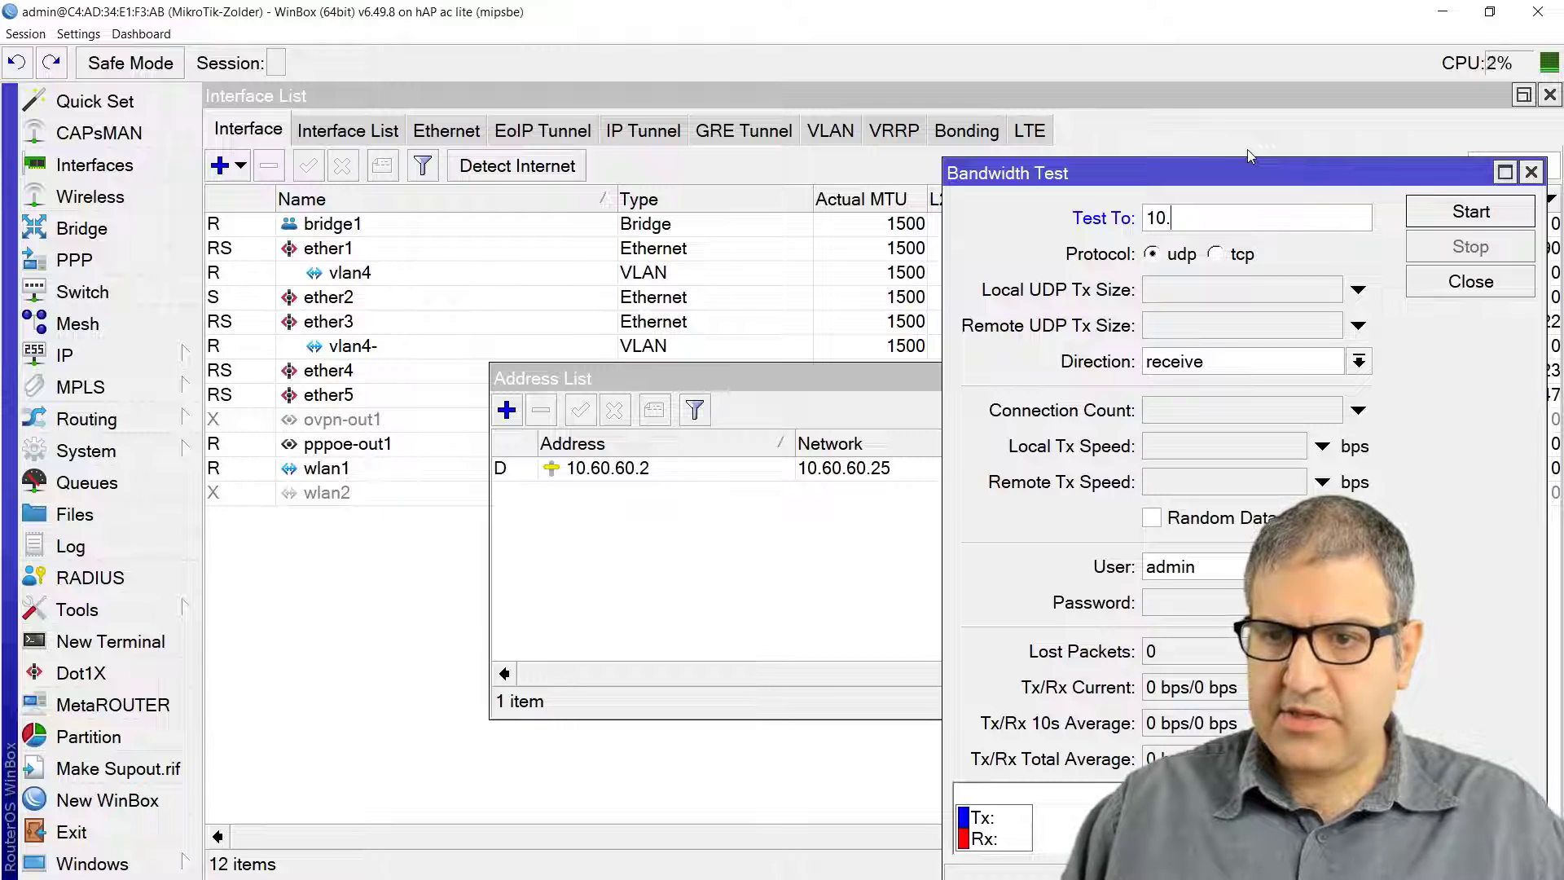
{"action": "type", "text": "60.60.2"}
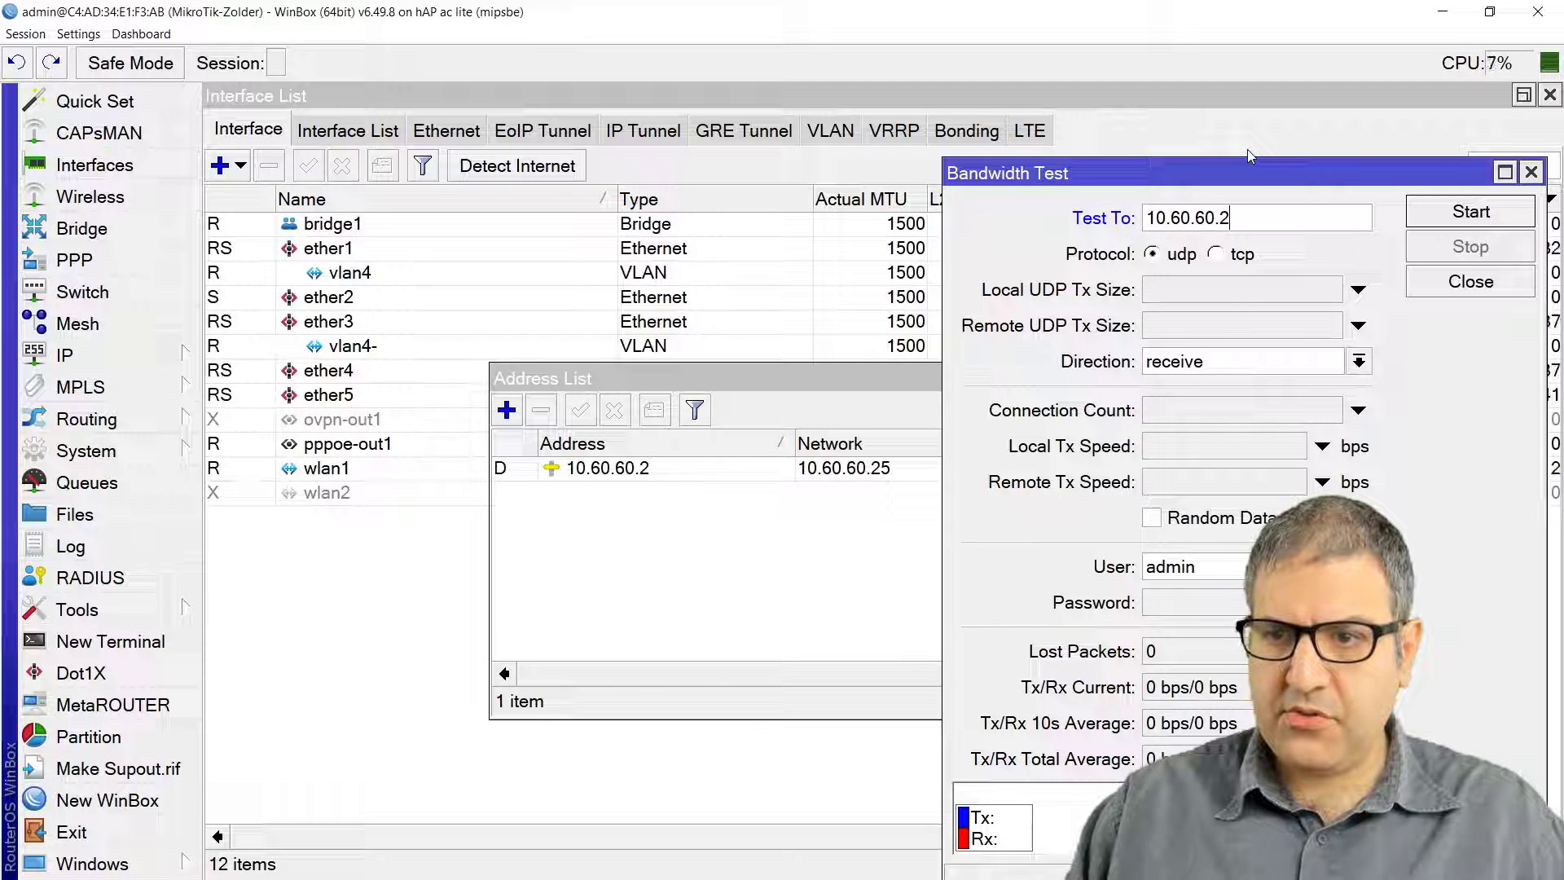
{"action": "type", "text": "5"}
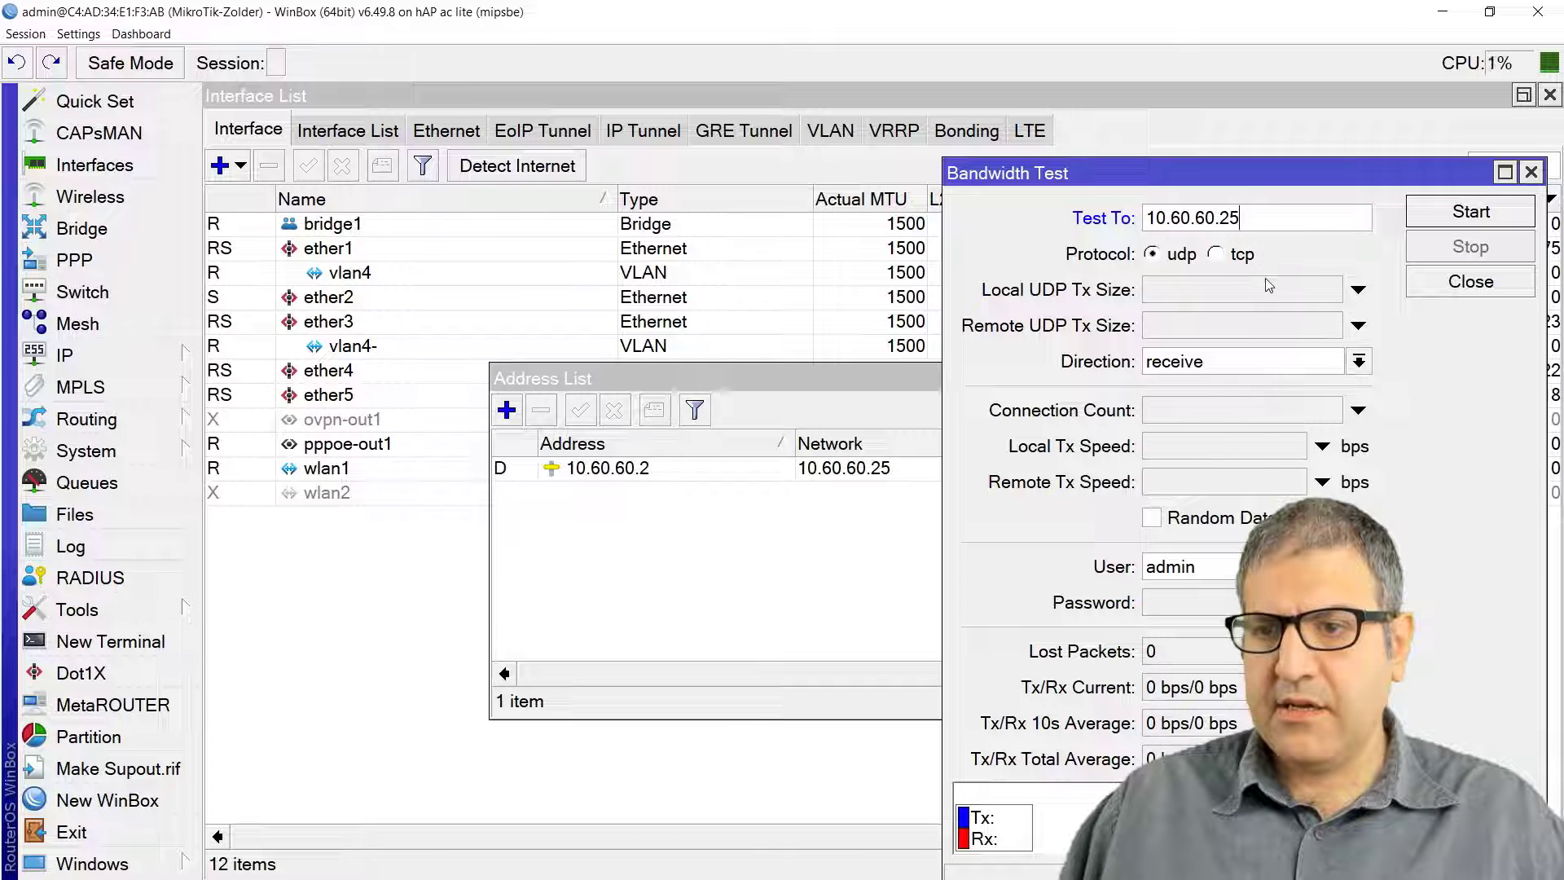
{"action": "left_click", "coordinate": [1358, 361]}
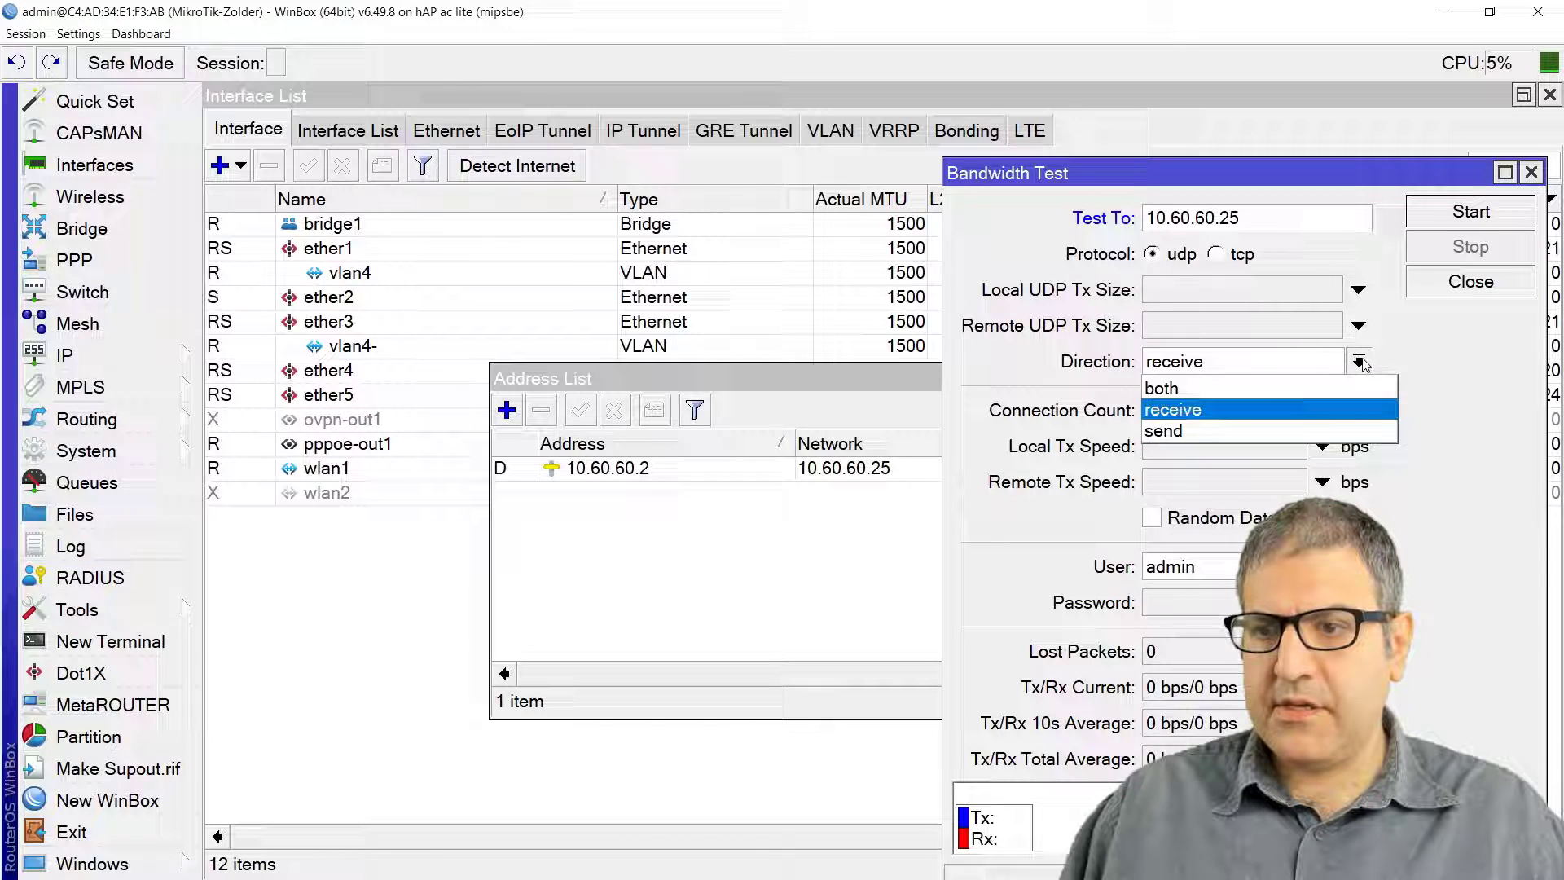
{"action": "left_click", "coordinate": [1323, 390]}
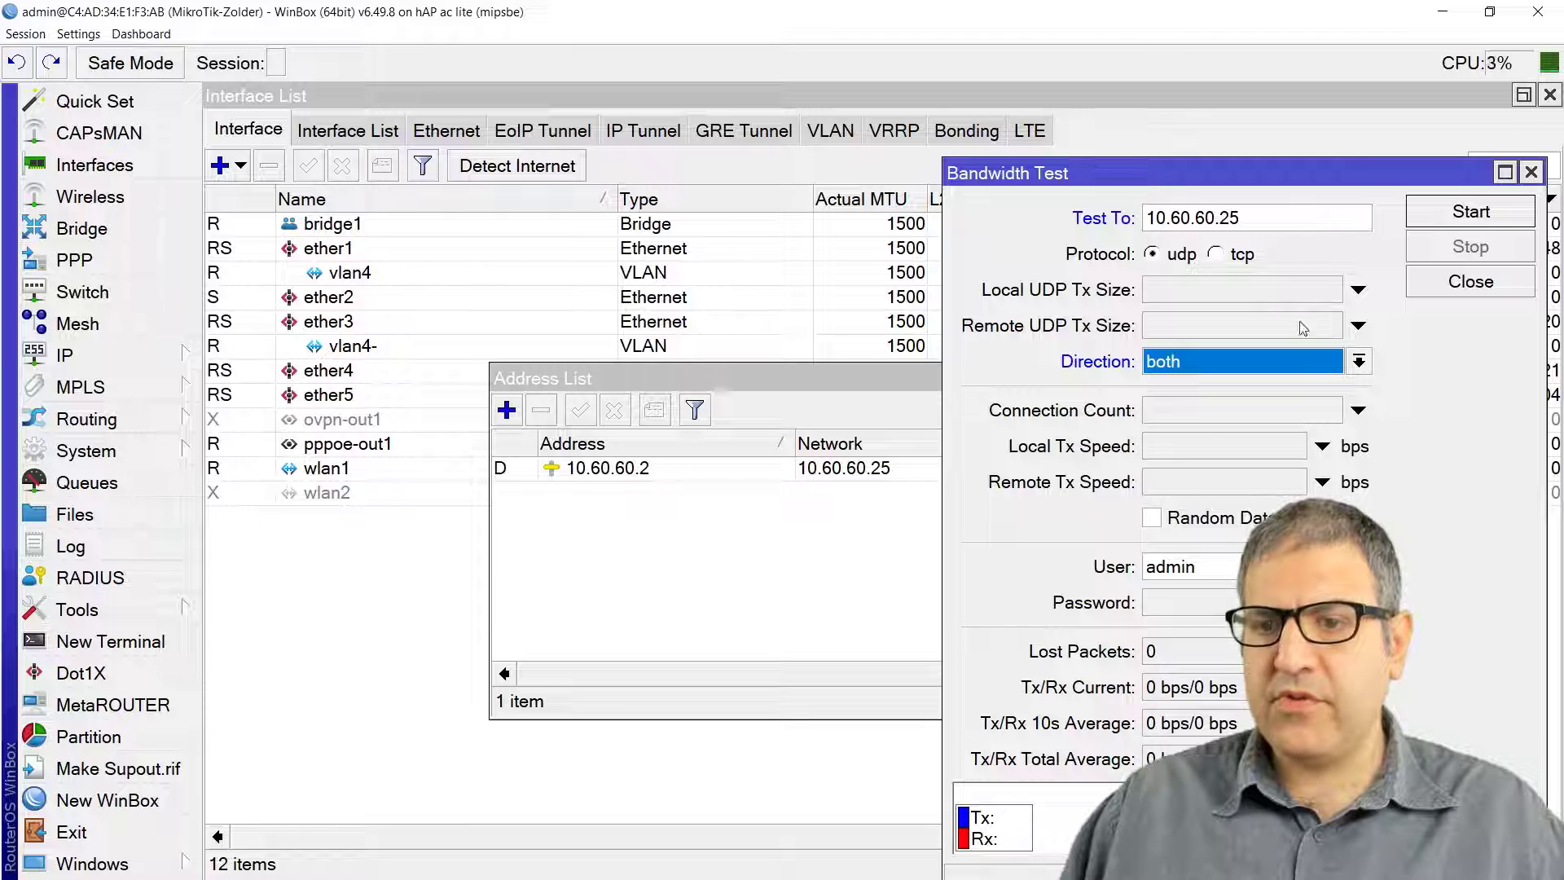
{"action": "left_click", "coordinate": [1190, 595]}
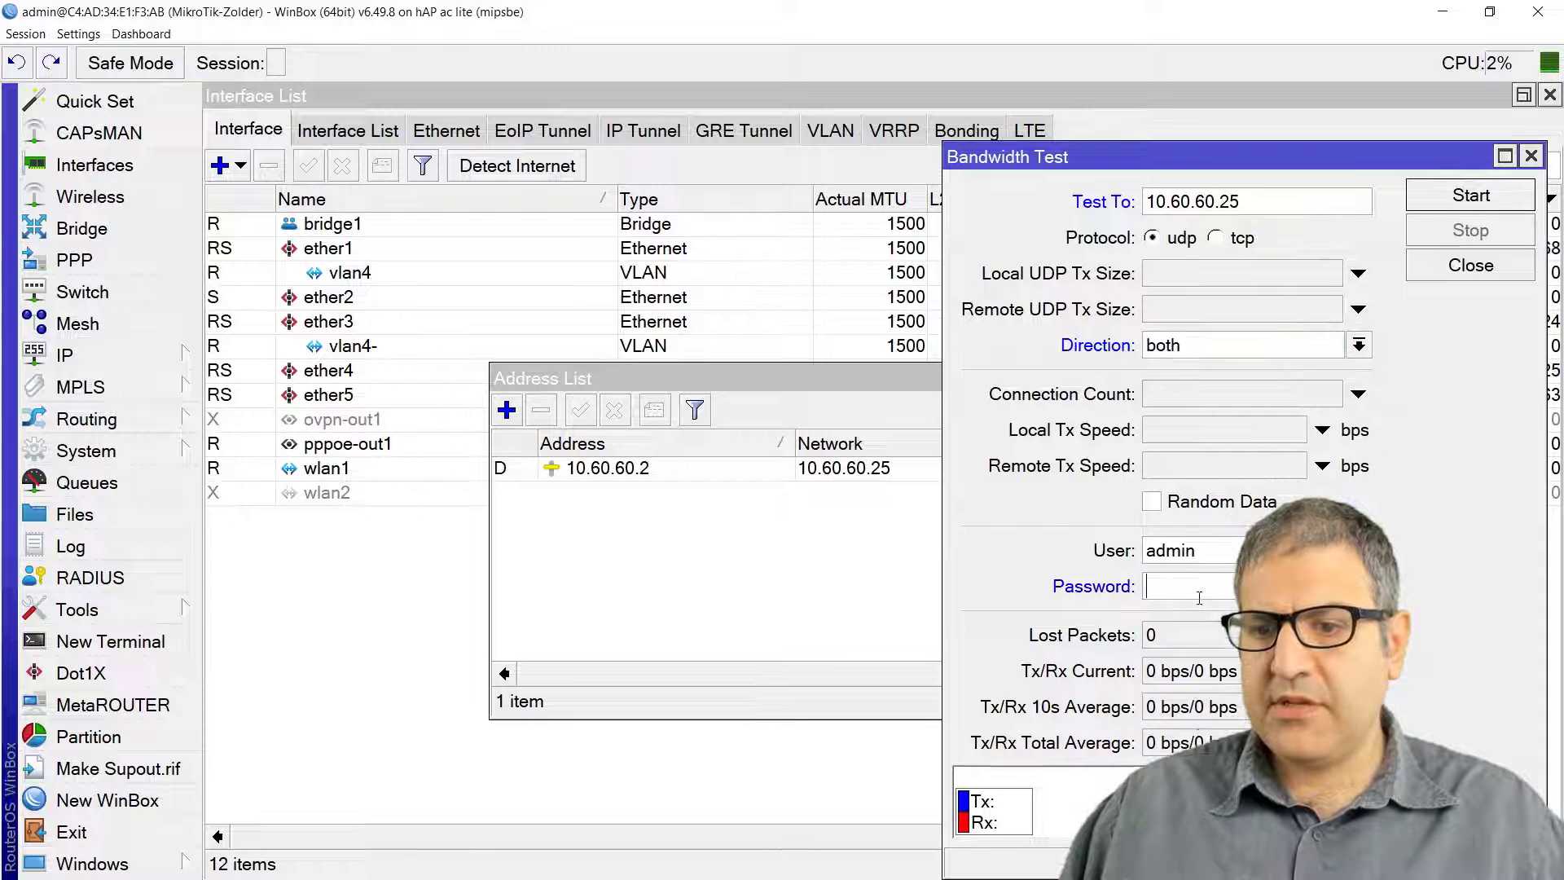
{"action": "type", "text": "123456"}
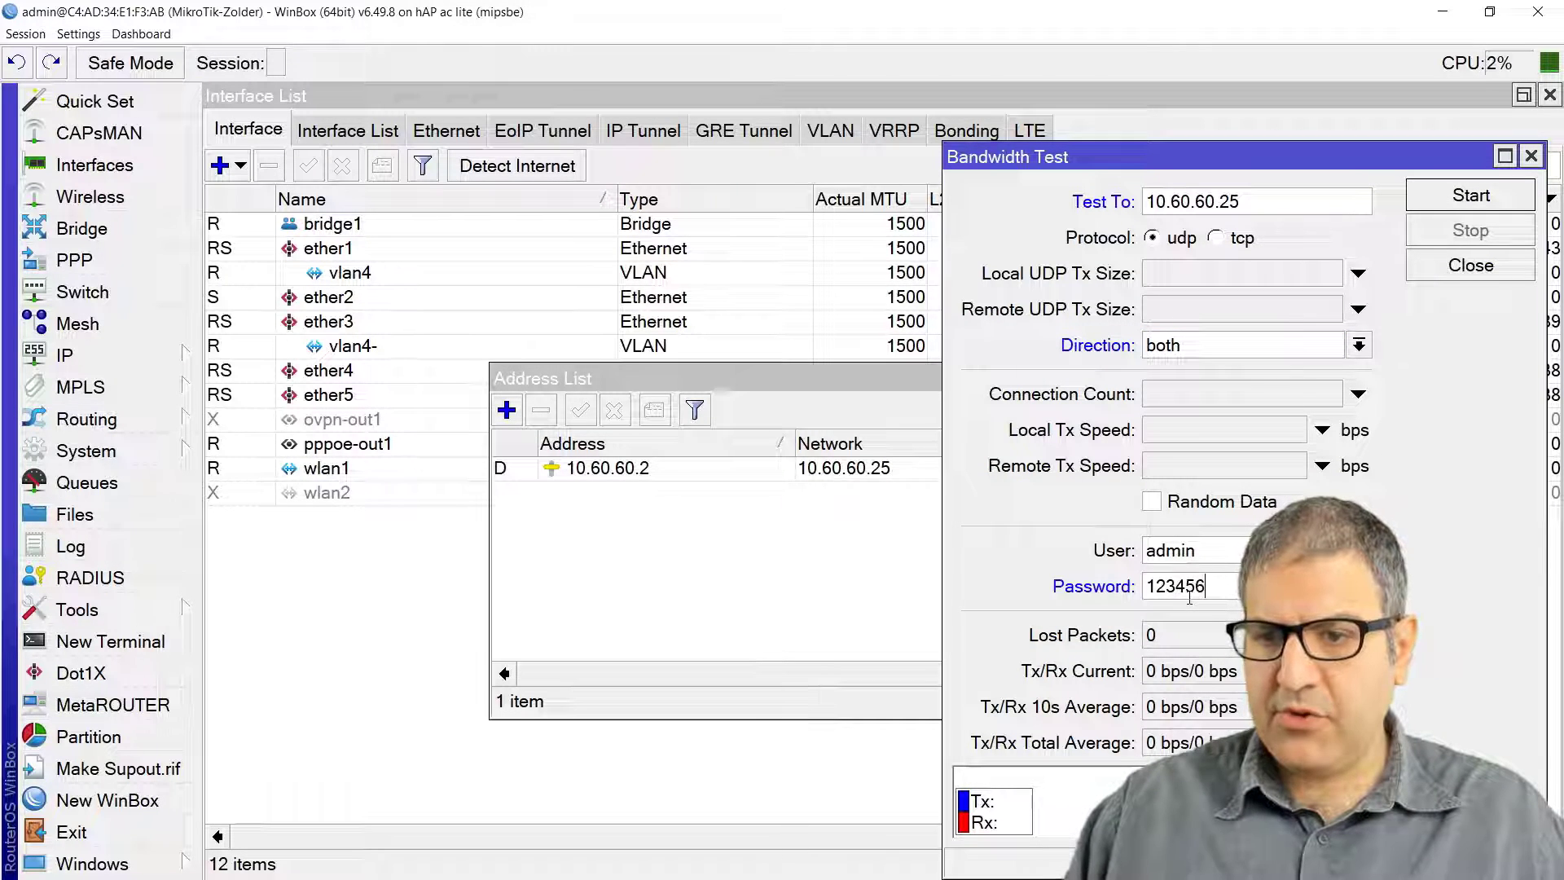
Step: Run the bandwidth test until it holds about 3.0 Mbps each way, stop it, and switch to the server's WinBox
{"action": "left_click", "coordinate": [1473, 196]}
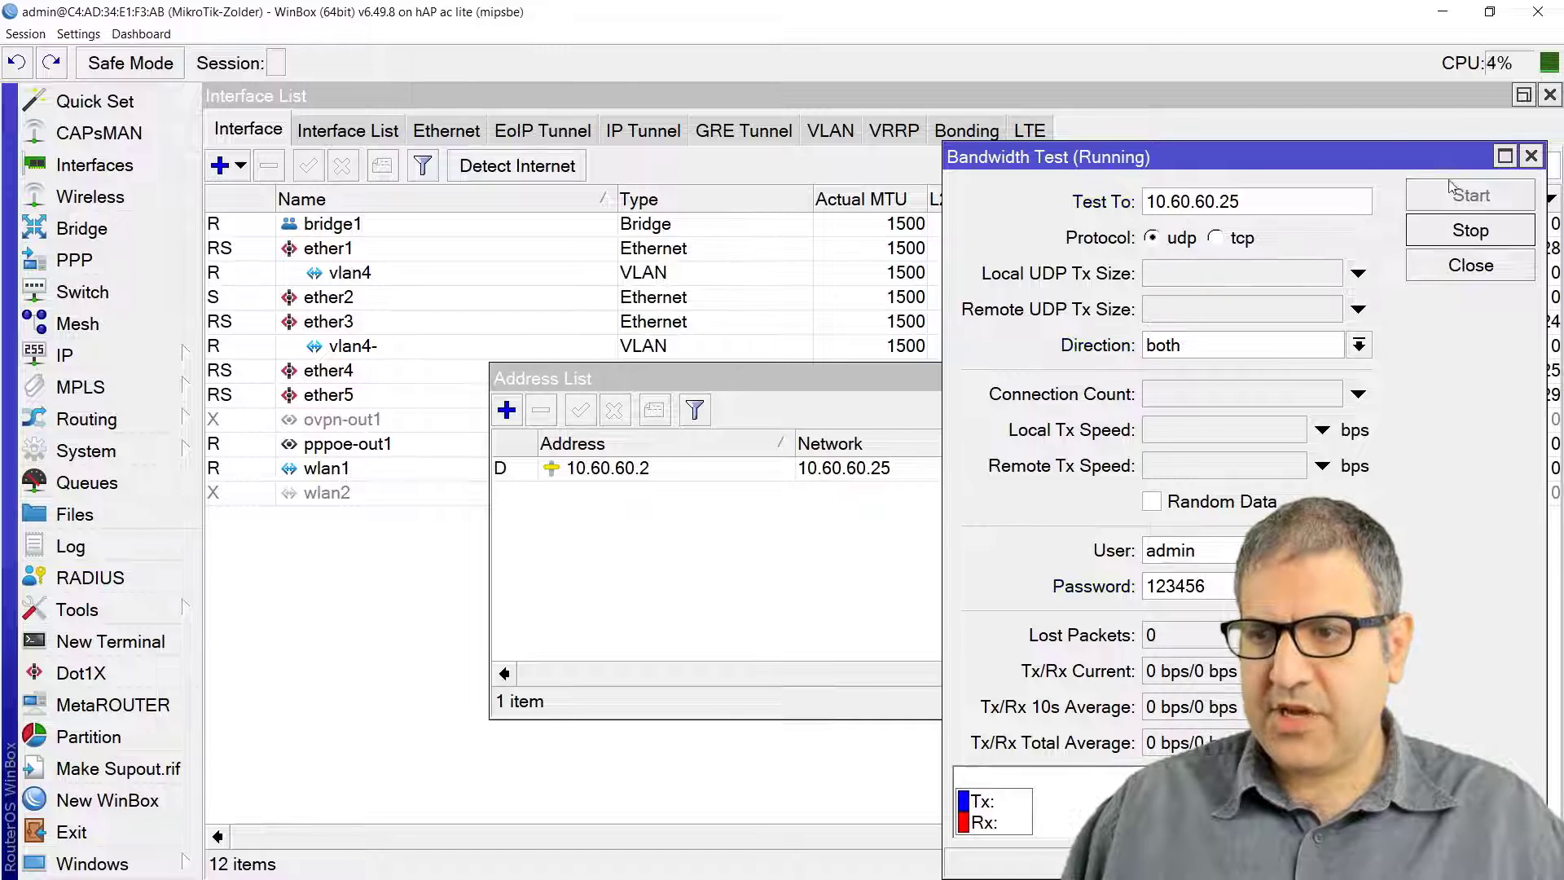
{"action": "left_click_drag", "start_coordinate": [1341, 162], "coordinate": [782, 104]}
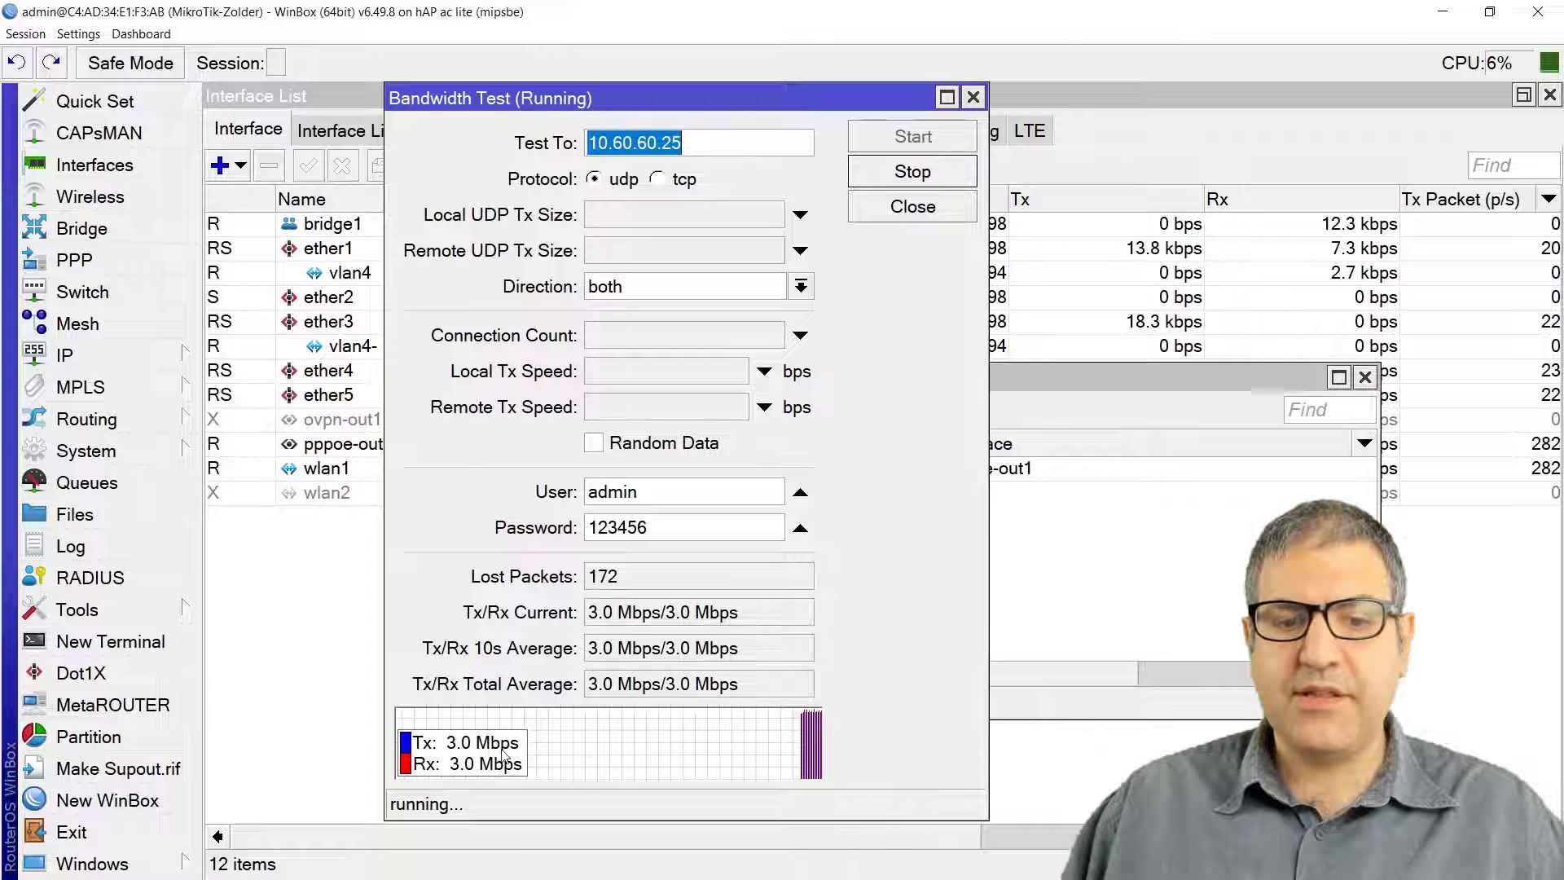
{"action": "left_click", "coordinate": [916, 173]}
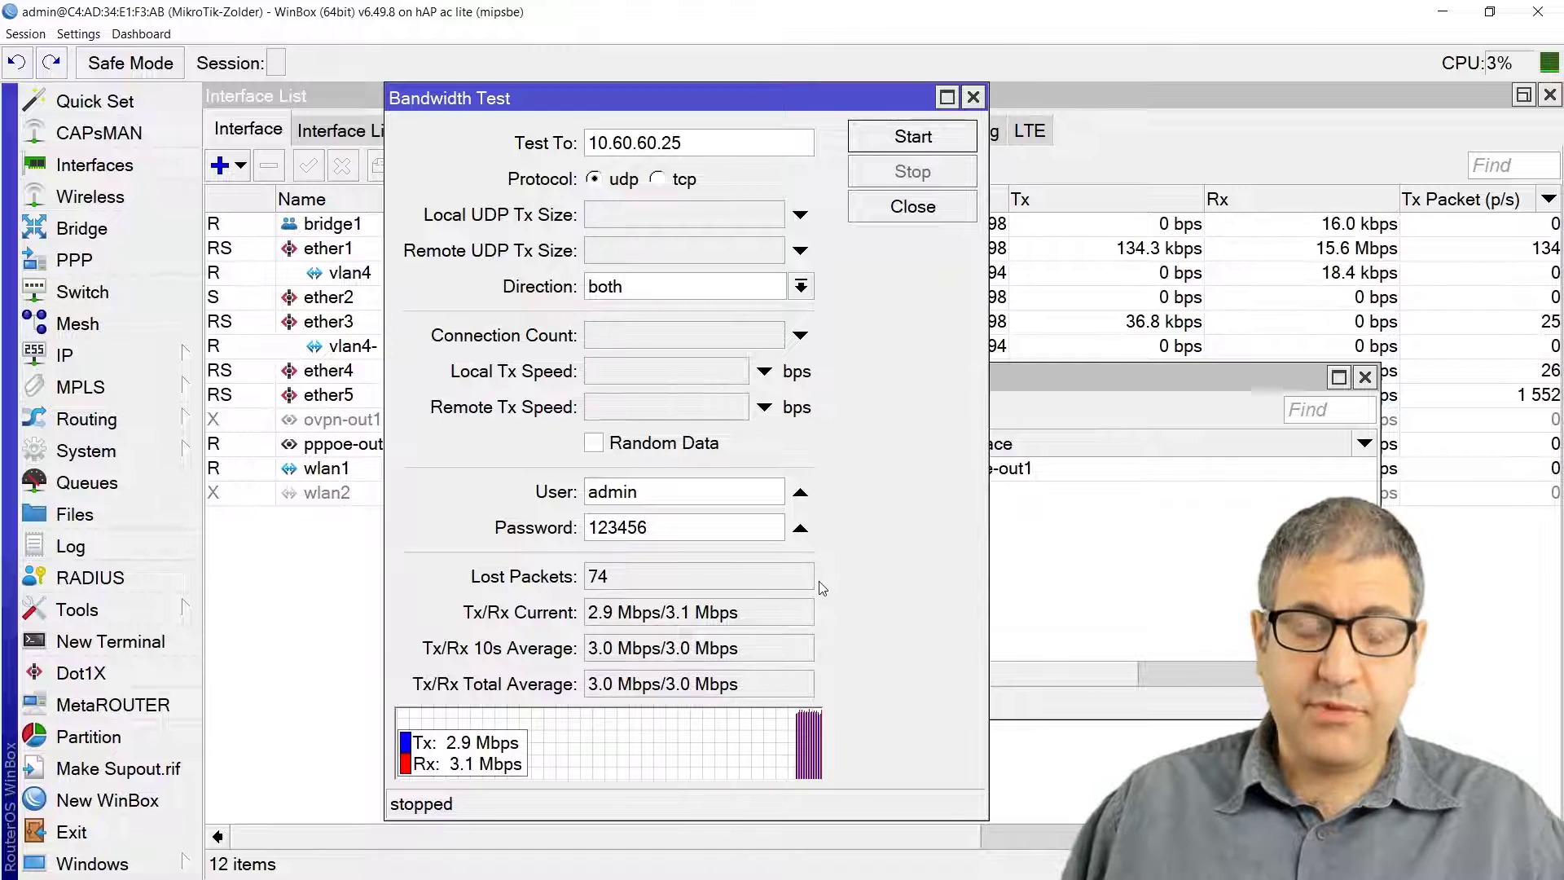
{"action": "key", "text": "alt+Tab"}
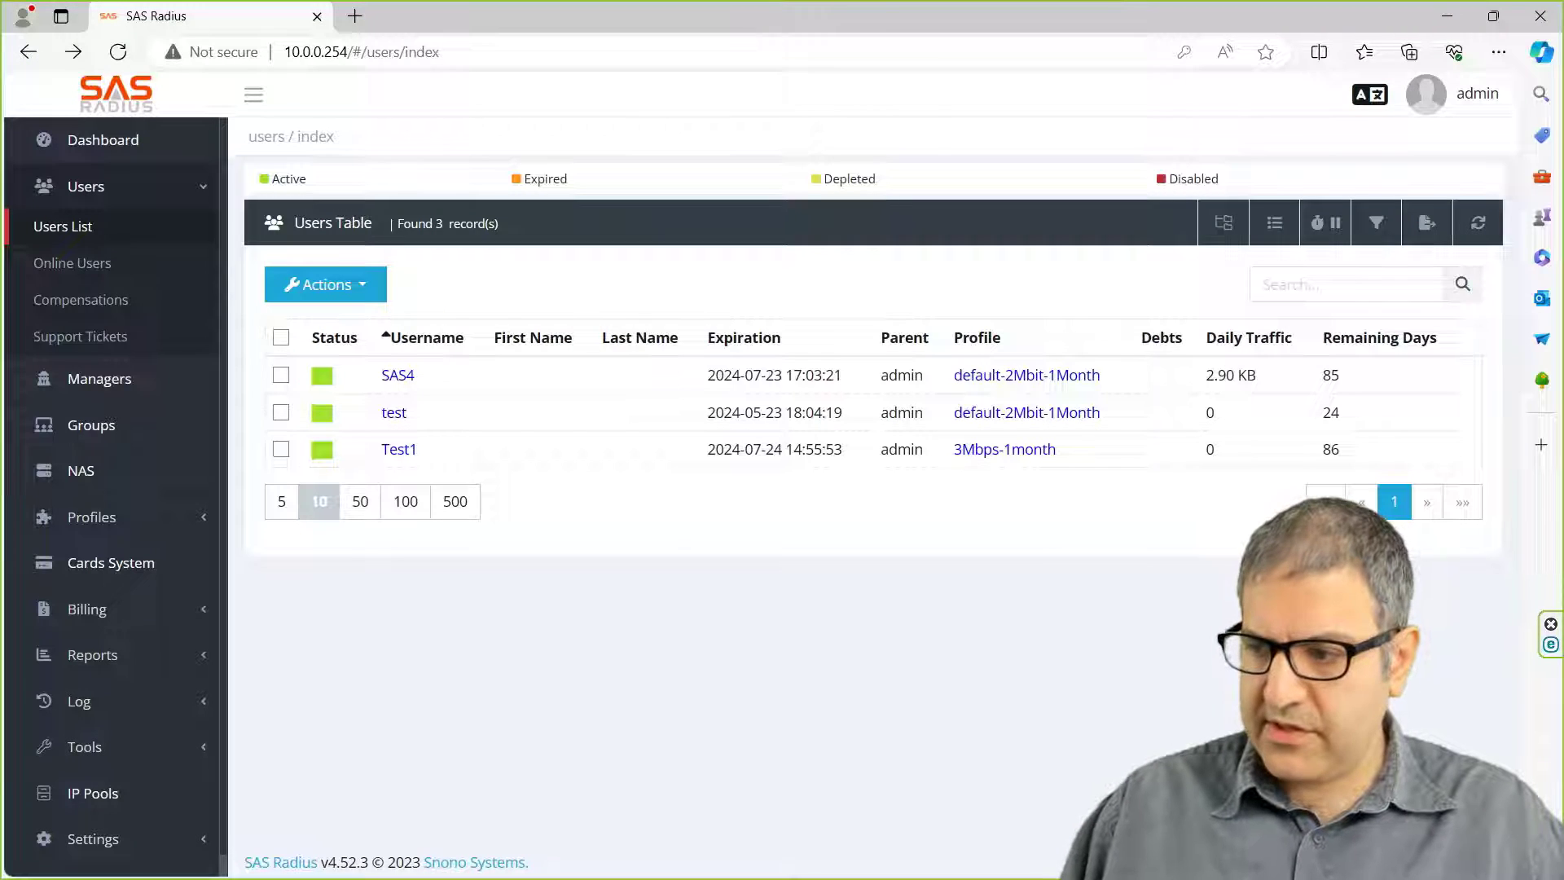
{"action": "key", "text": "alt+Tab"}
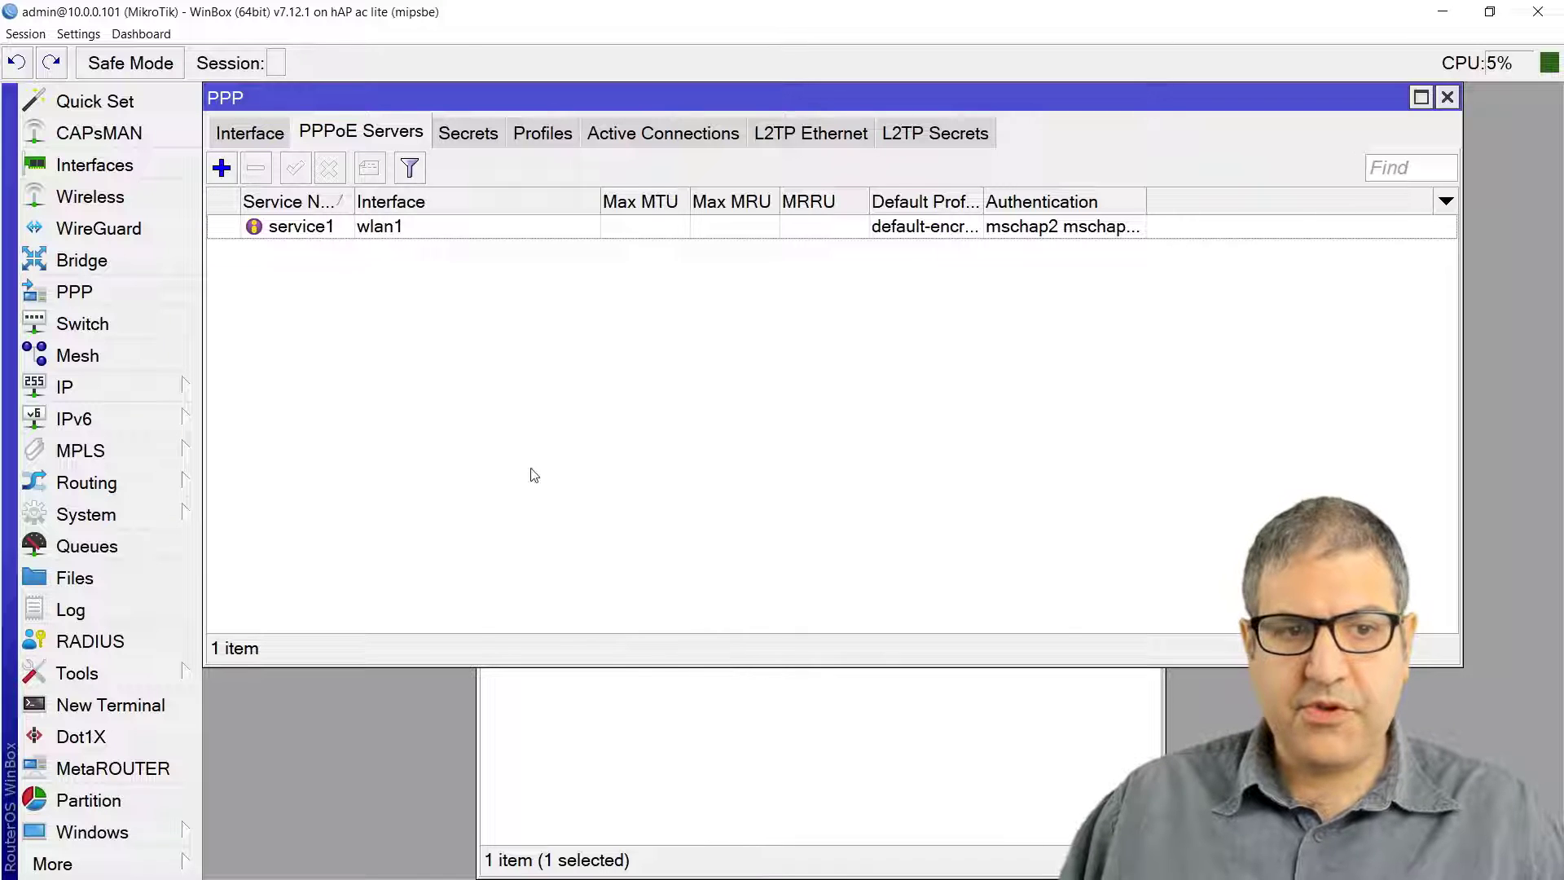
Step: Close the PPPoE server settings and select the <pppoe-Test1> simple queue limited to 3072k/3072k
{"action": "key", "text": "Escape"}
{"action": "key", "text": "Escape"}
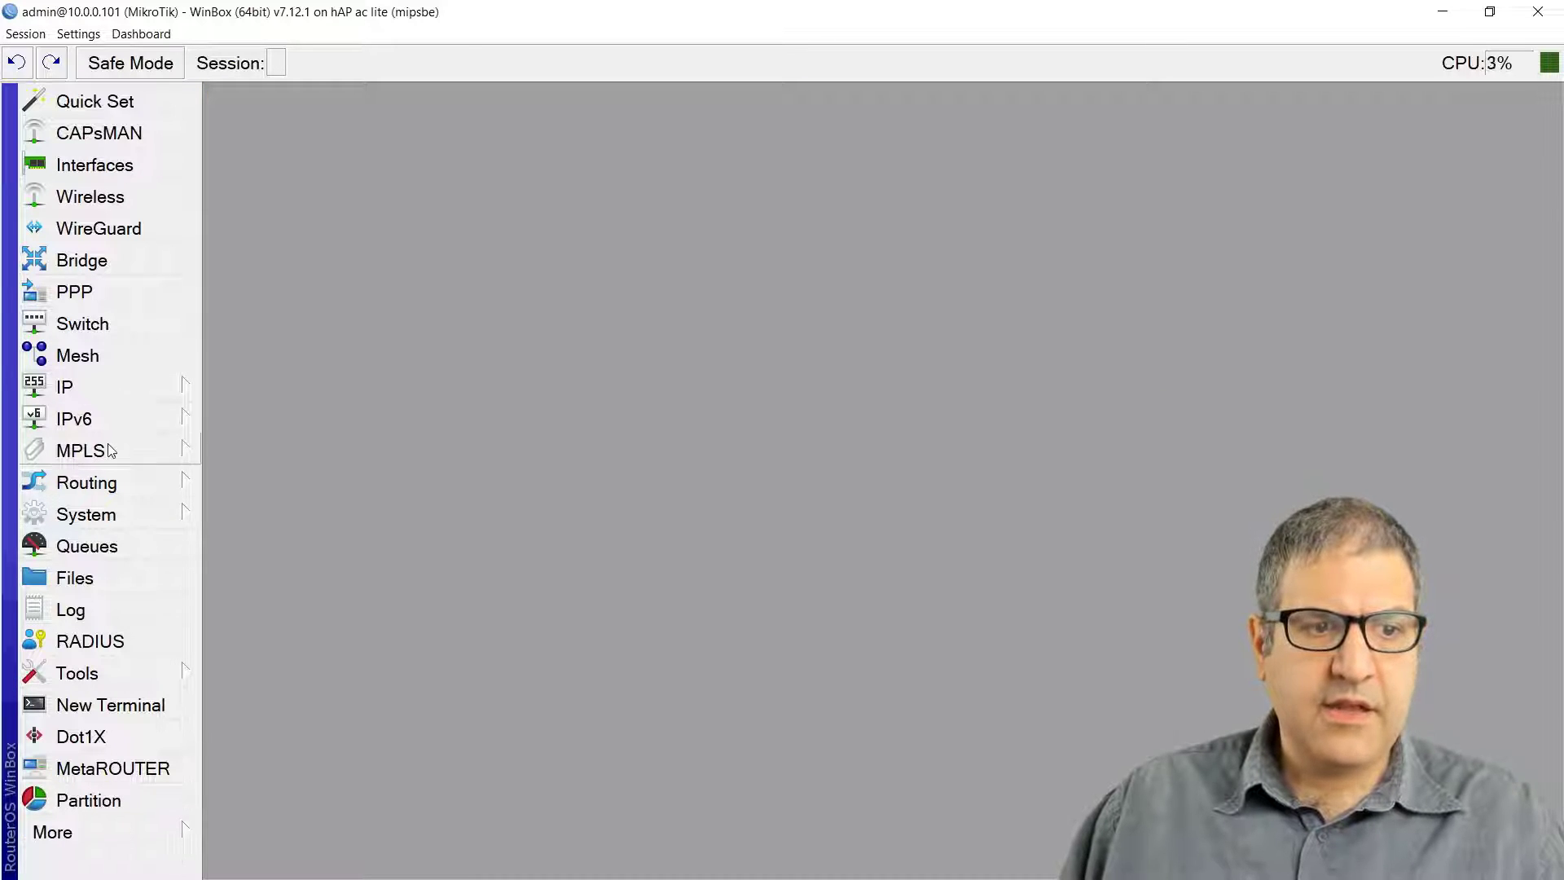
{"action": "left_click", "coordinate": [149, 549]}
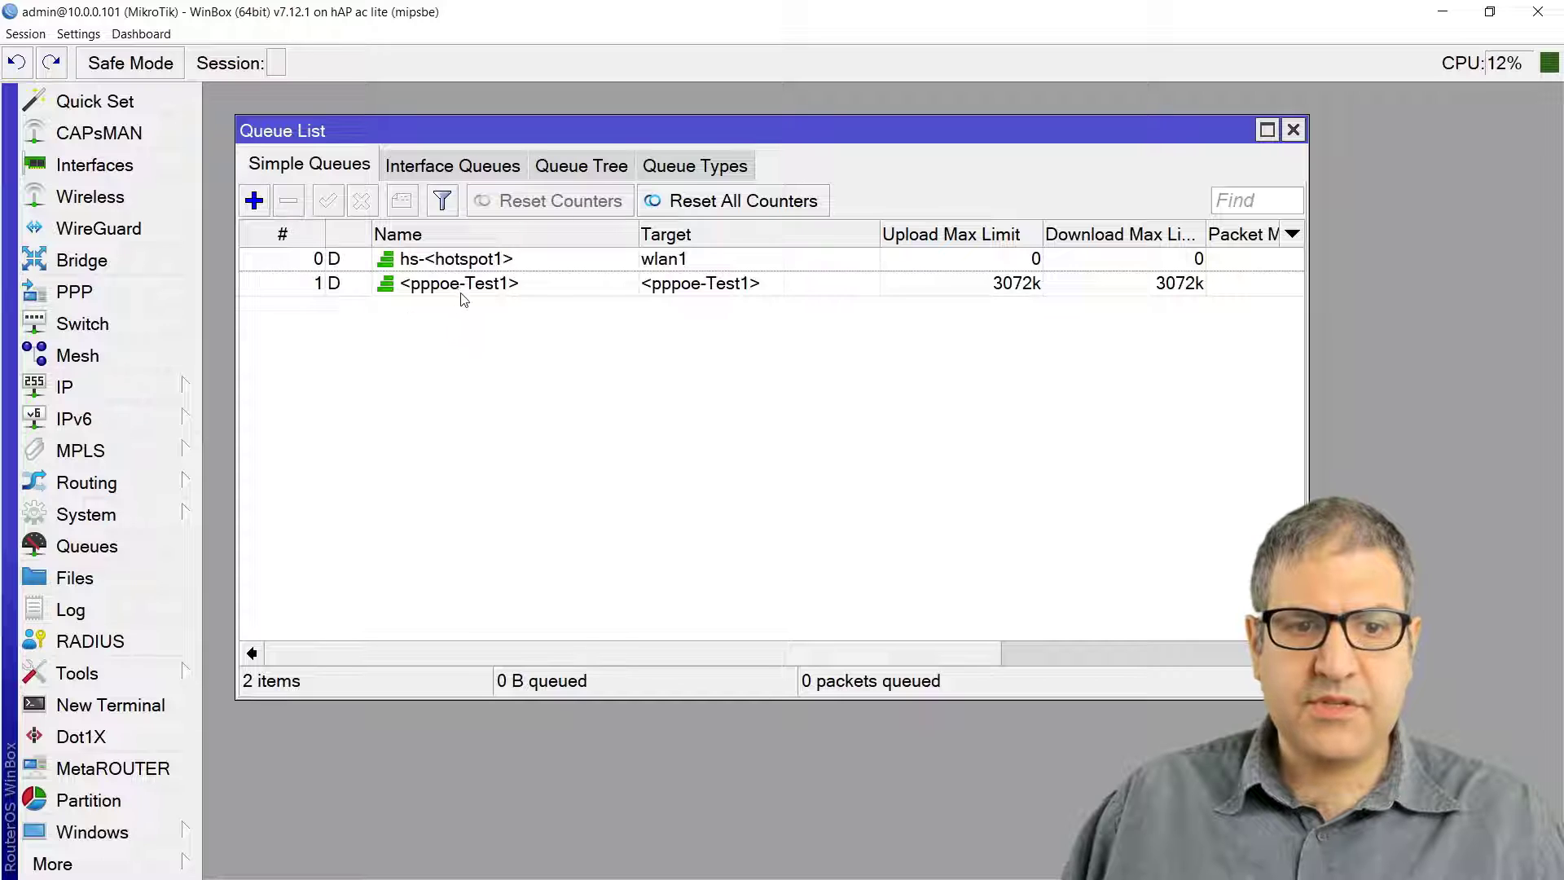
{"action": "left_click", "coordinate": [290, 233]}
{"action": "left_click", "coordinate": [290, 232]}
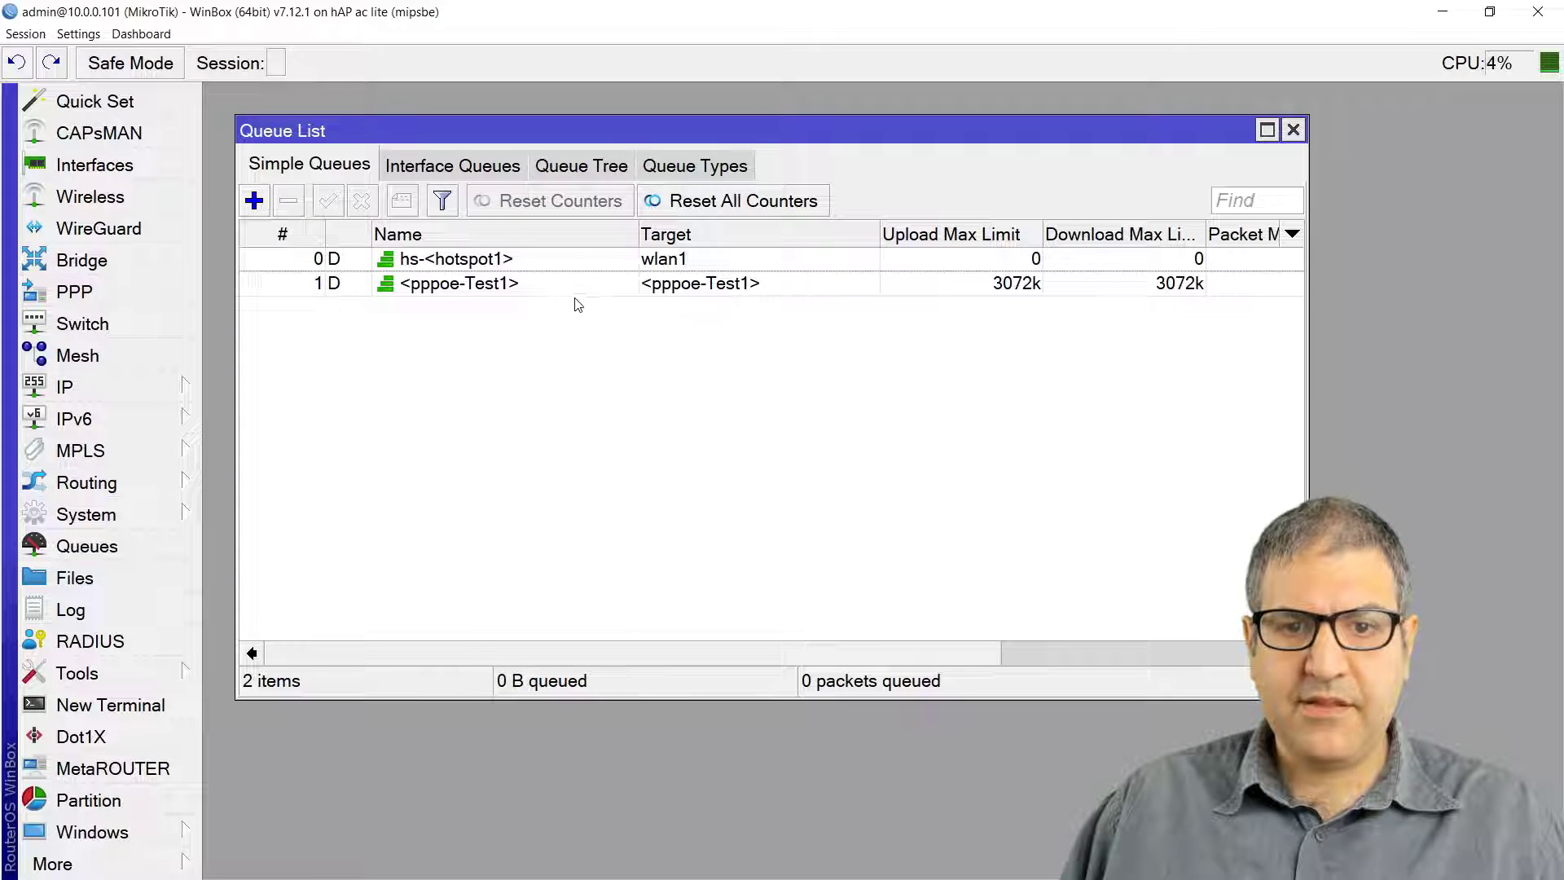
{"action": "left_click", "coordinate": [544, 285]}
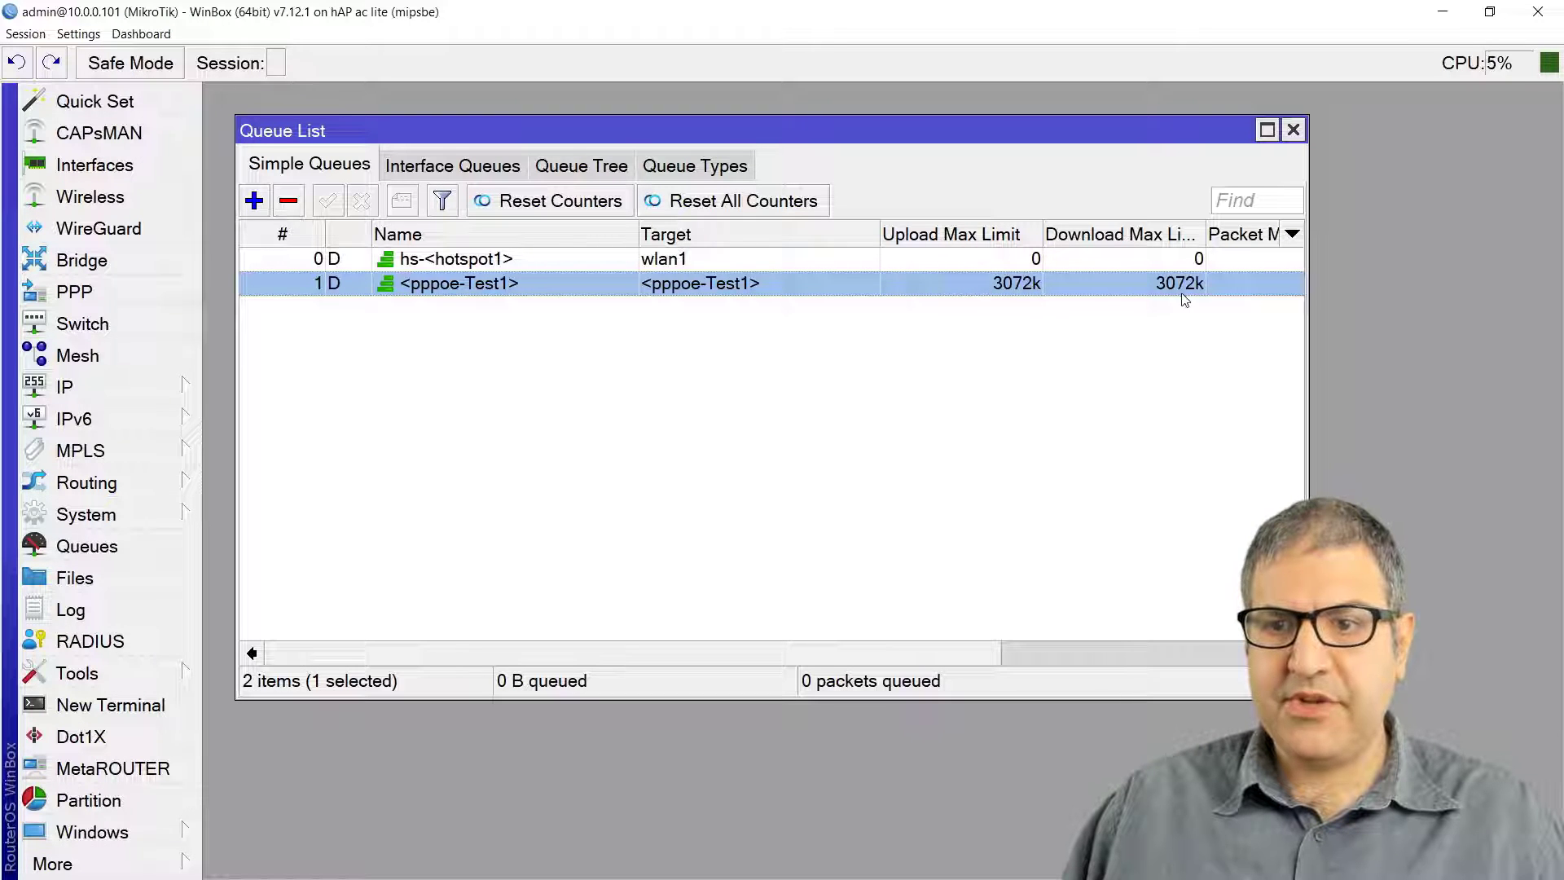
{"action": "left_click_drag", "start_coordinate": [883, 652], "coordinate": [807, 689]}
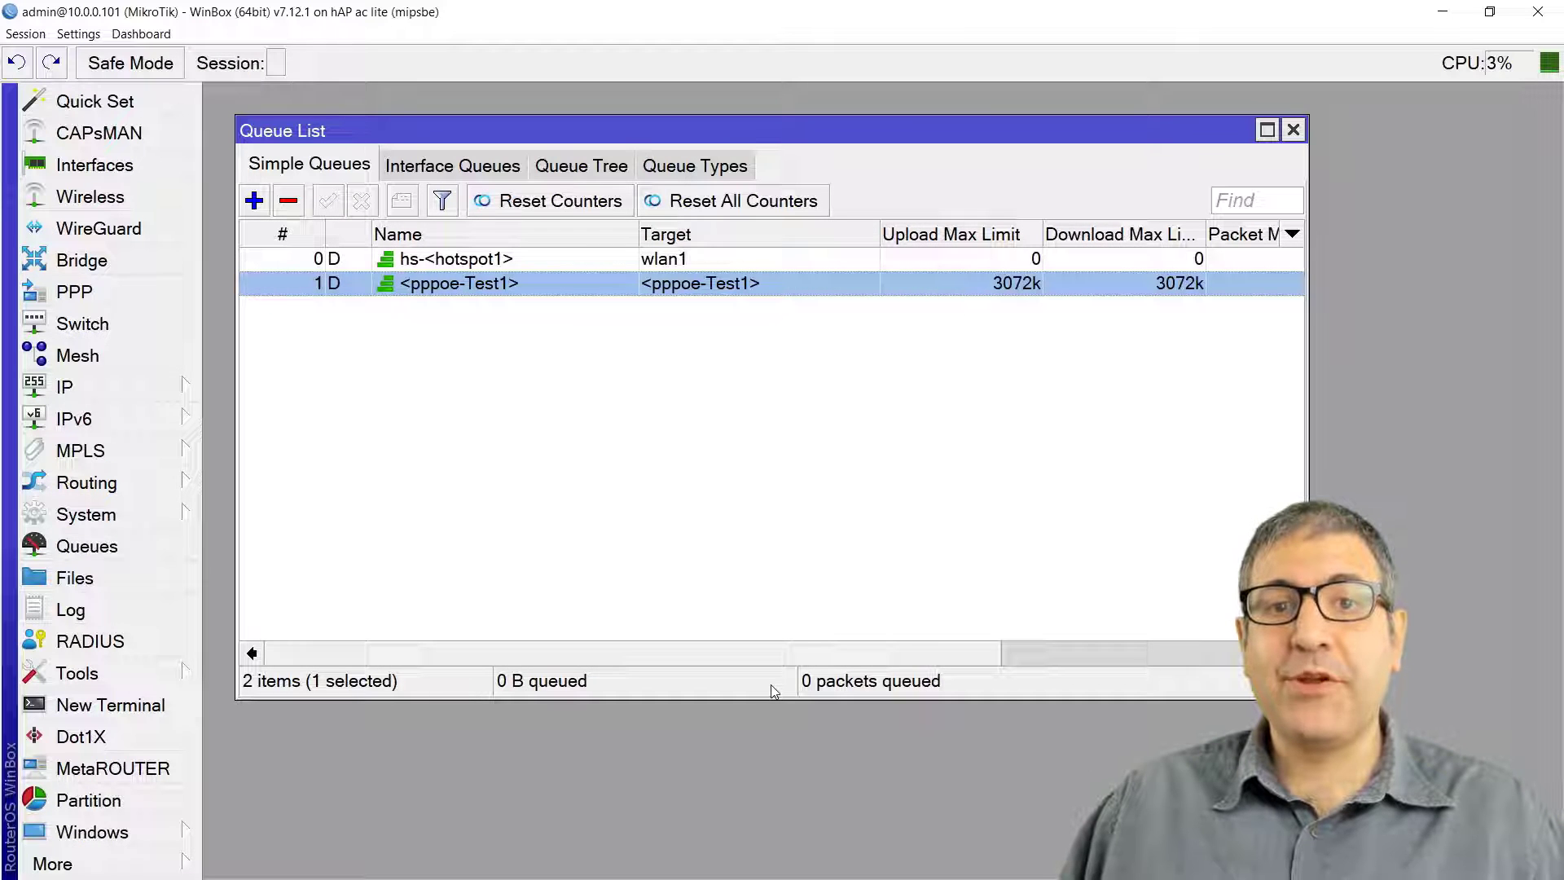